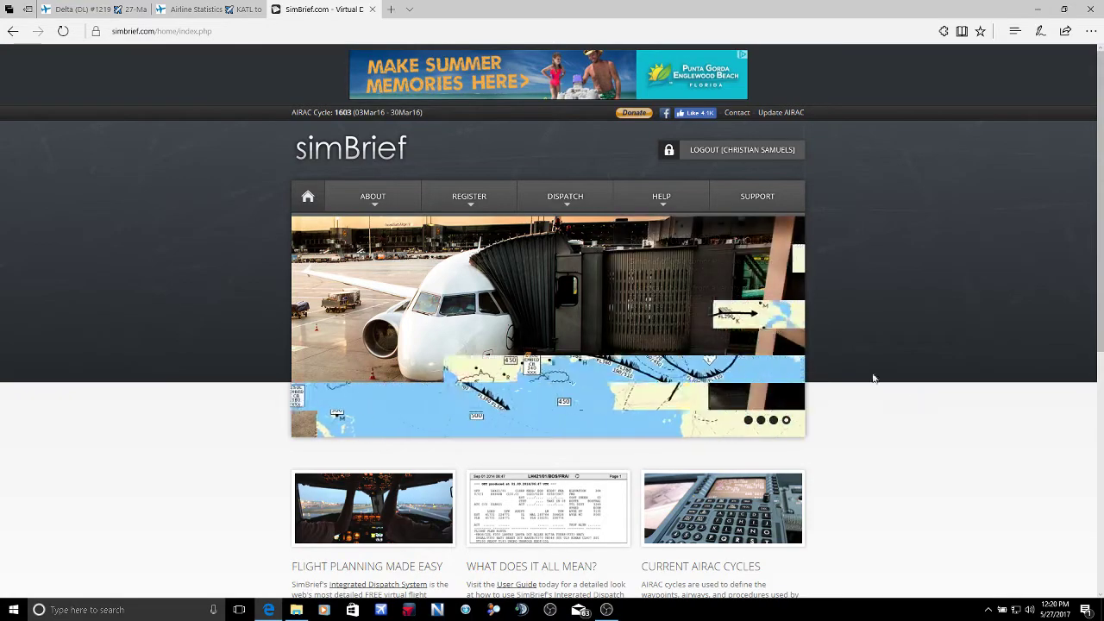
Check the Delta 1219 flight details, then open the current simBrief briefing.
click(90, 6)
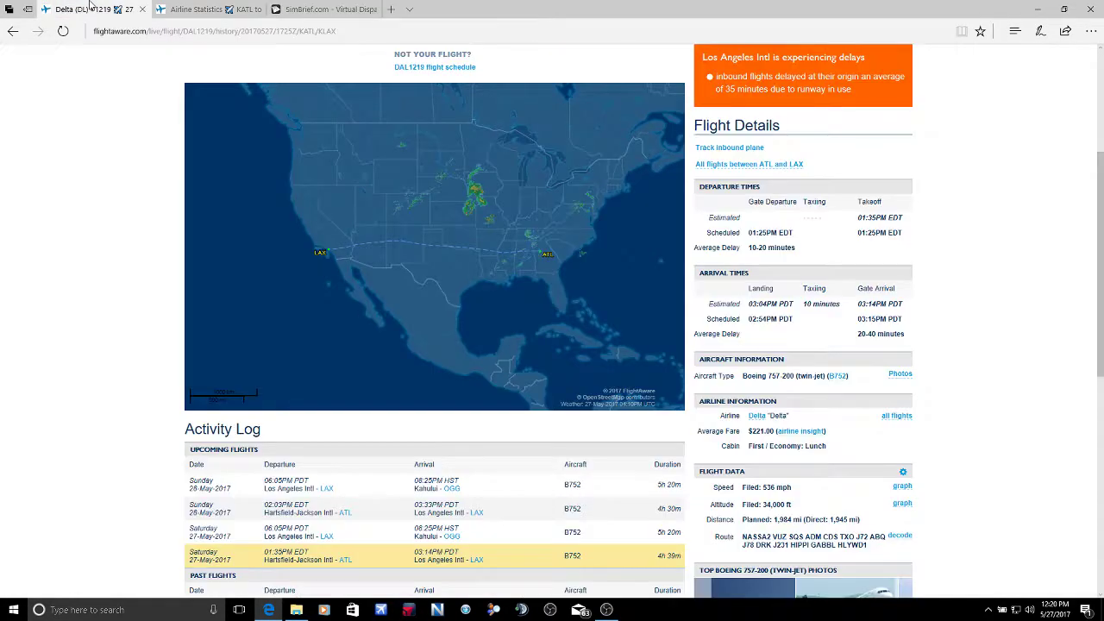
scroll(869, 269, up, 2)
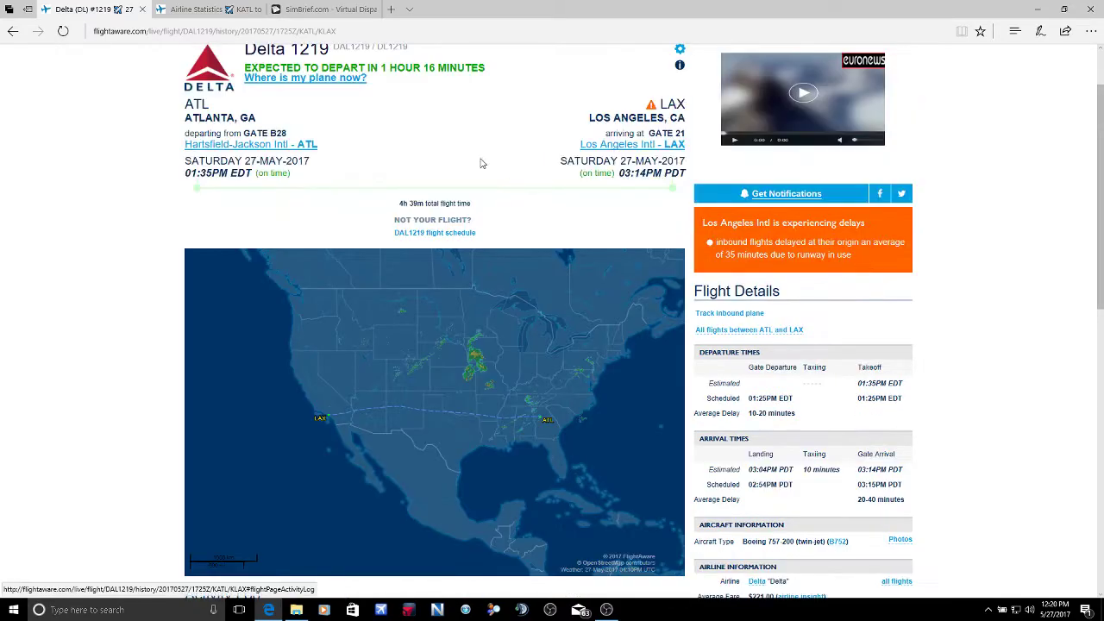
scroll(468, 157, up, 1)
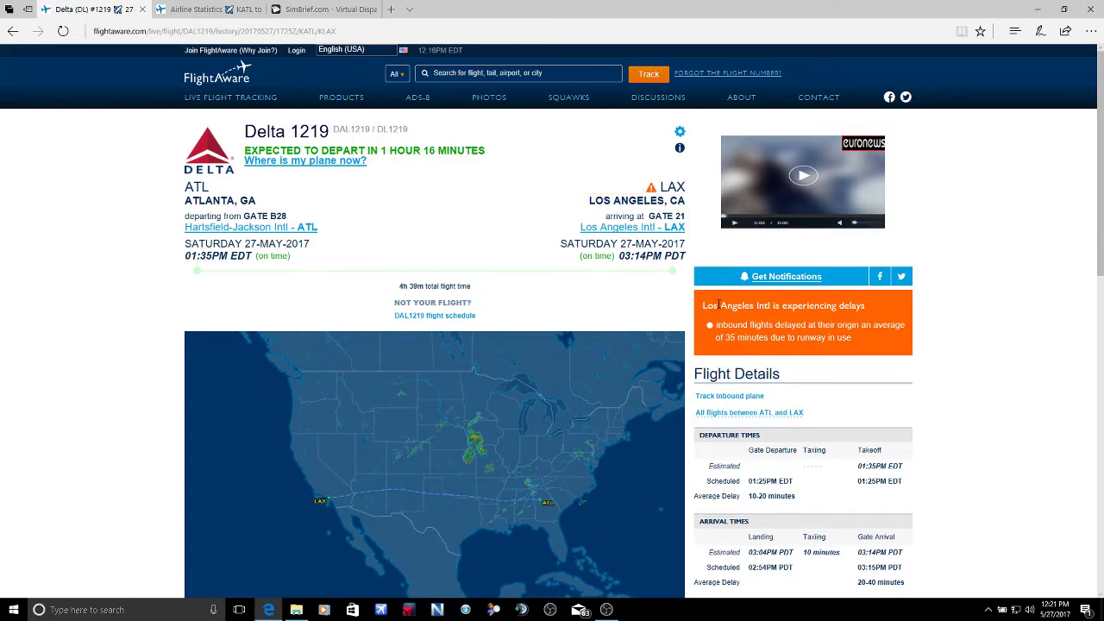
scroll(965, 342, down, 2)
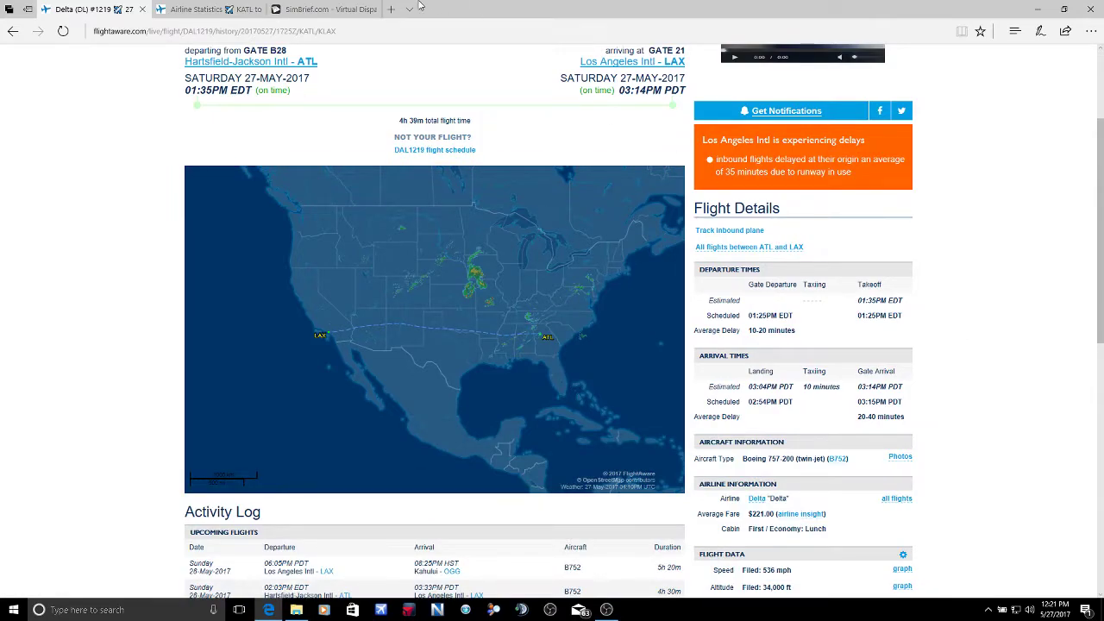
click(337, 9)
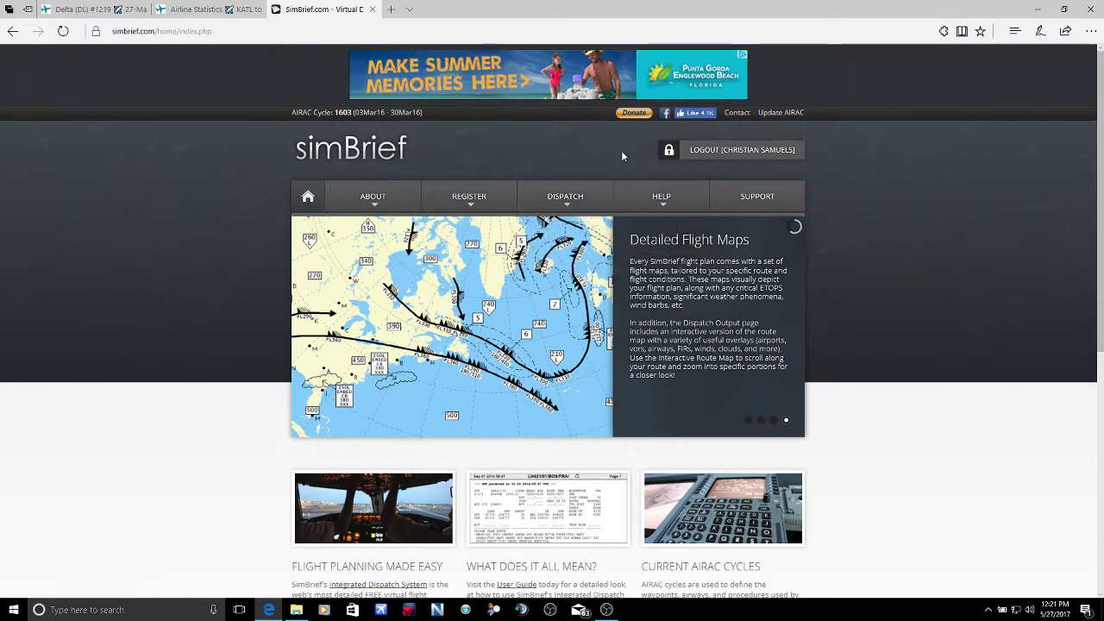
mouse_move(565, 196)
click(586, 245)
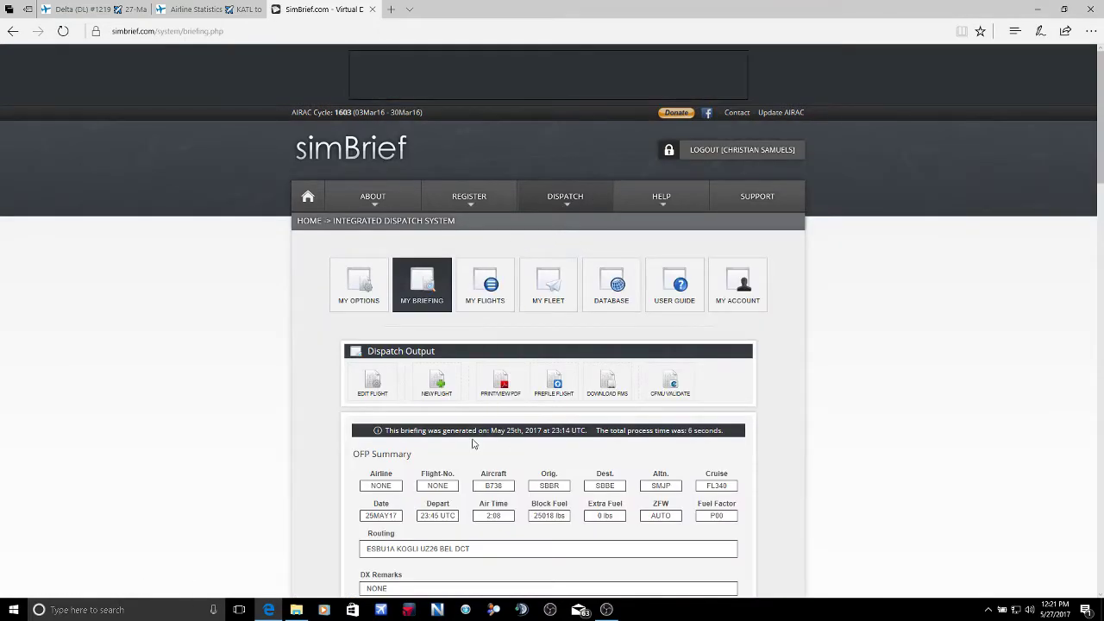
Start a new flight, go back to the briefing, then view saved flights and dispatch history.
click(438, 381)
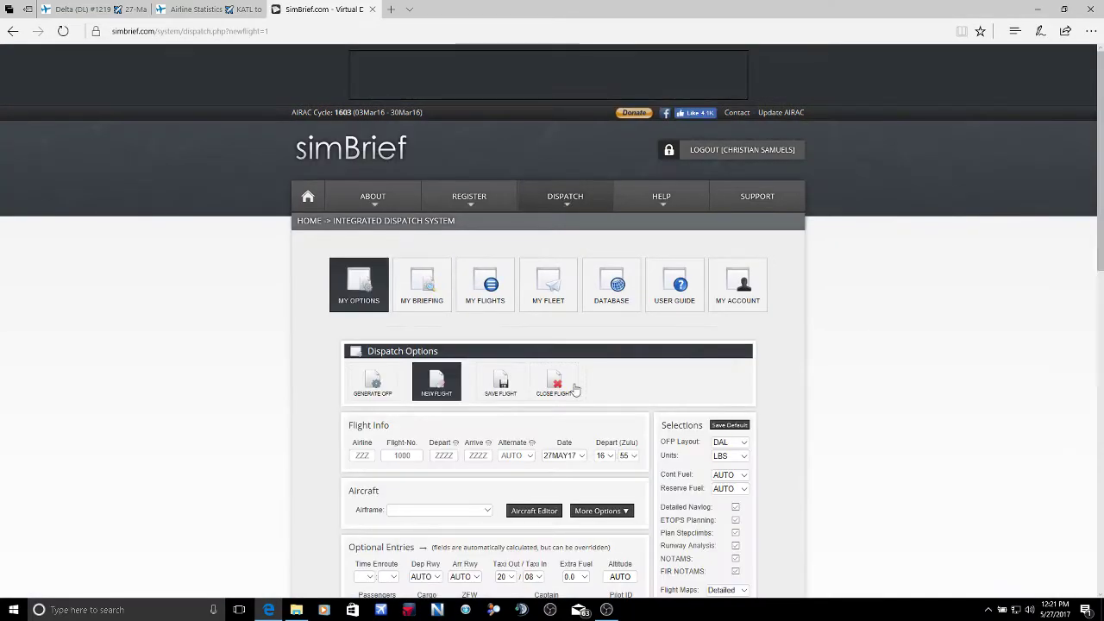
scroll(998, 199, down, 1)
scroll(837, 250, down, 1)
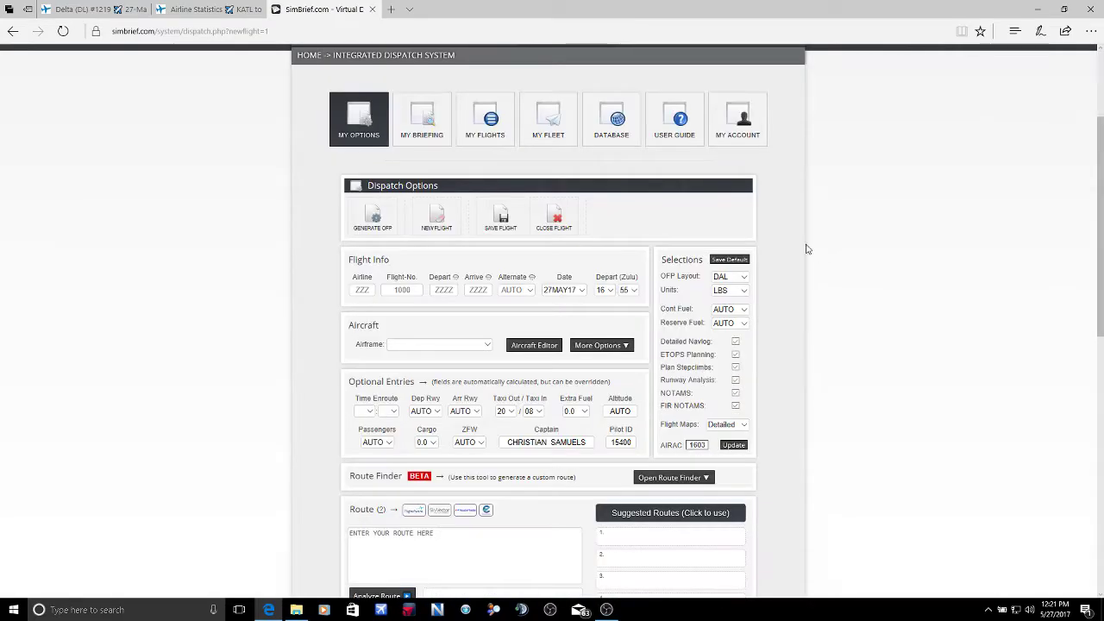
click(435, 137)
scroll(655, 259, down, 1)
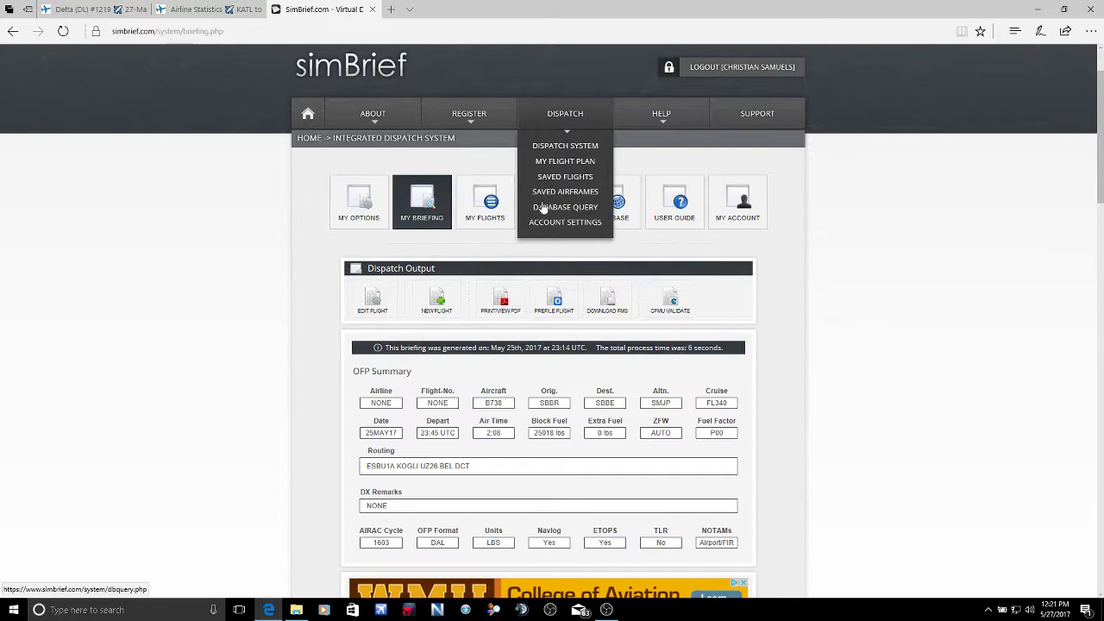
click(496, 211)
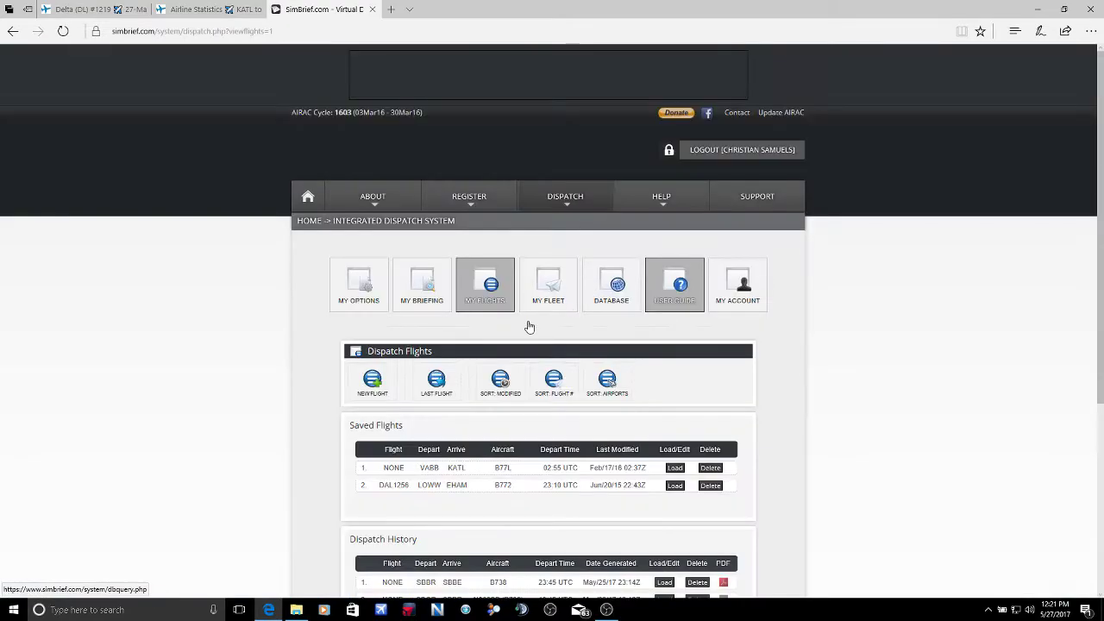
scroll(519, 352, down, 4)
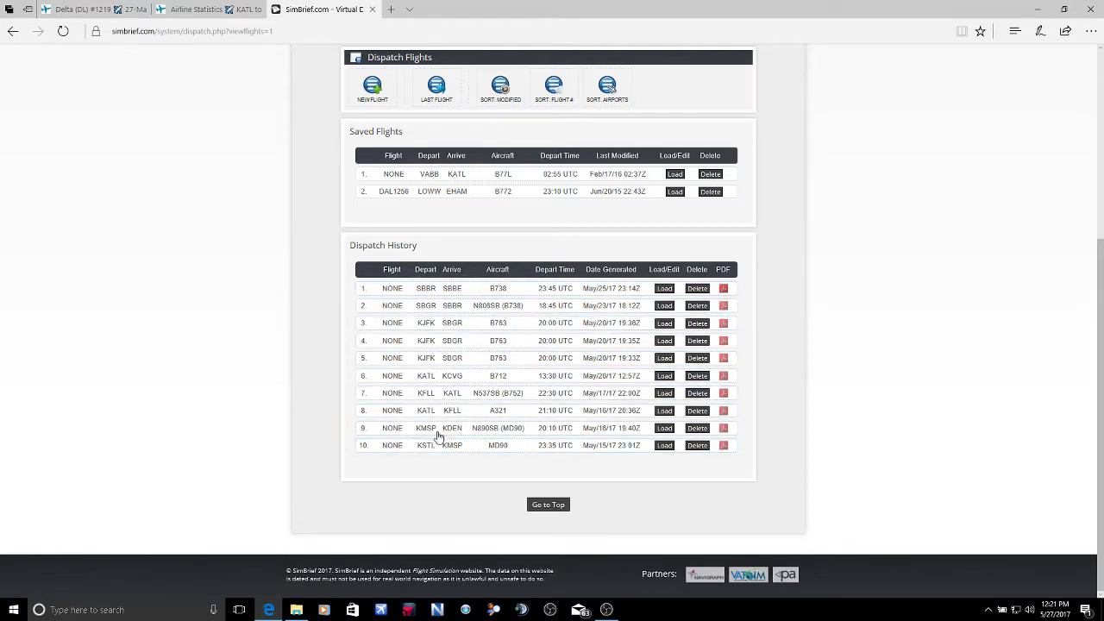
scroll(472, 240, up, 2)
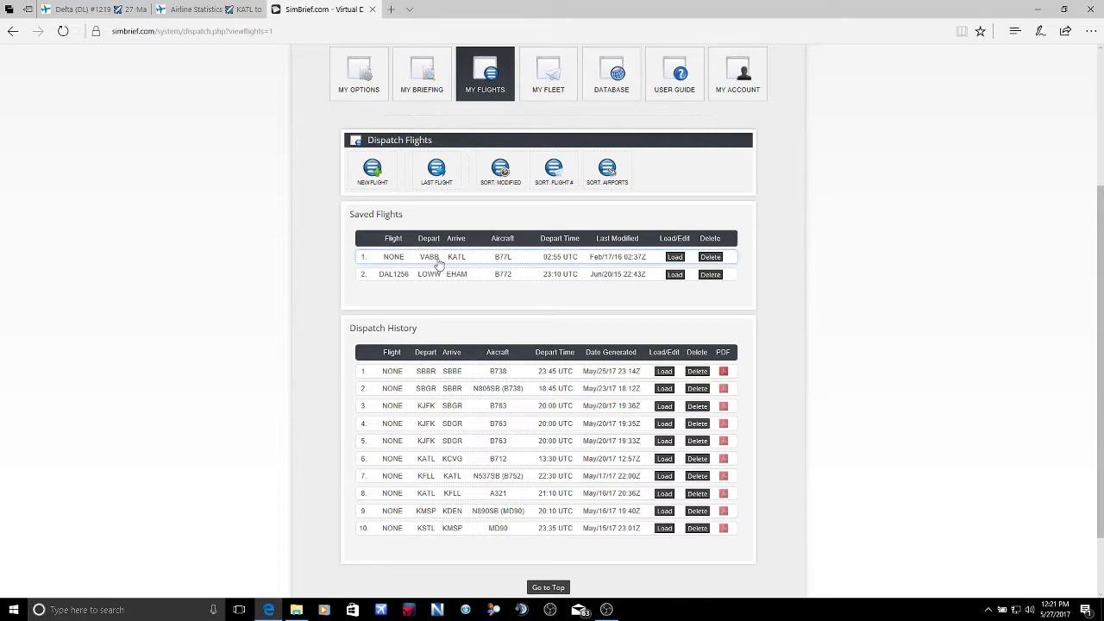
scroll(441, 308, up, 2)
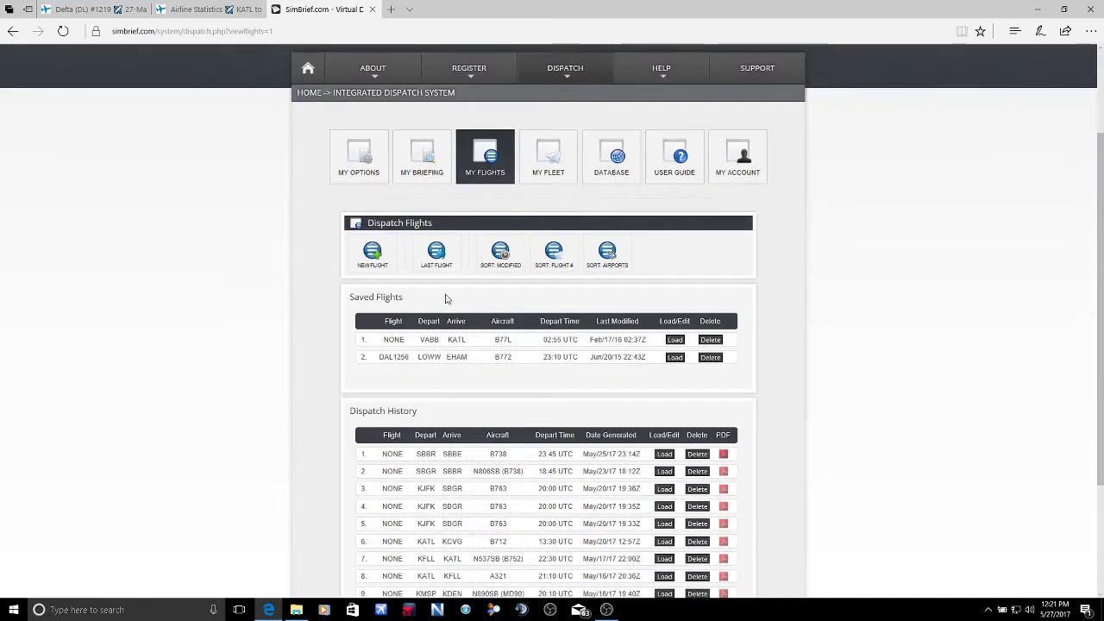
From My Fleet, add an E170 - EMB-170 airframe and review its N170SB options.
click(536, 157)
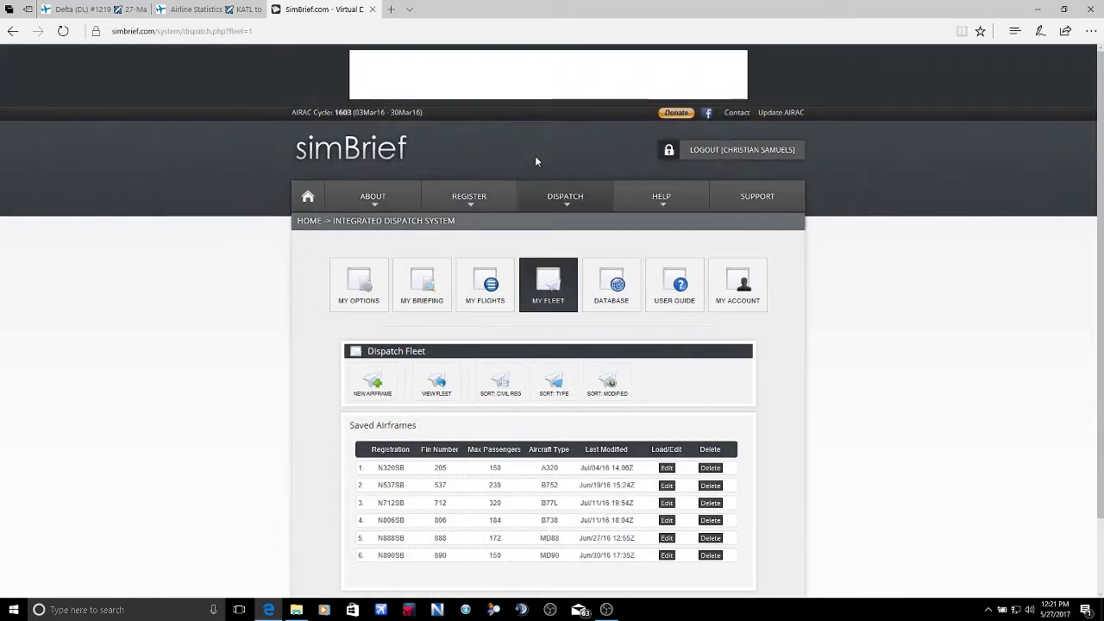
click(367, 381)
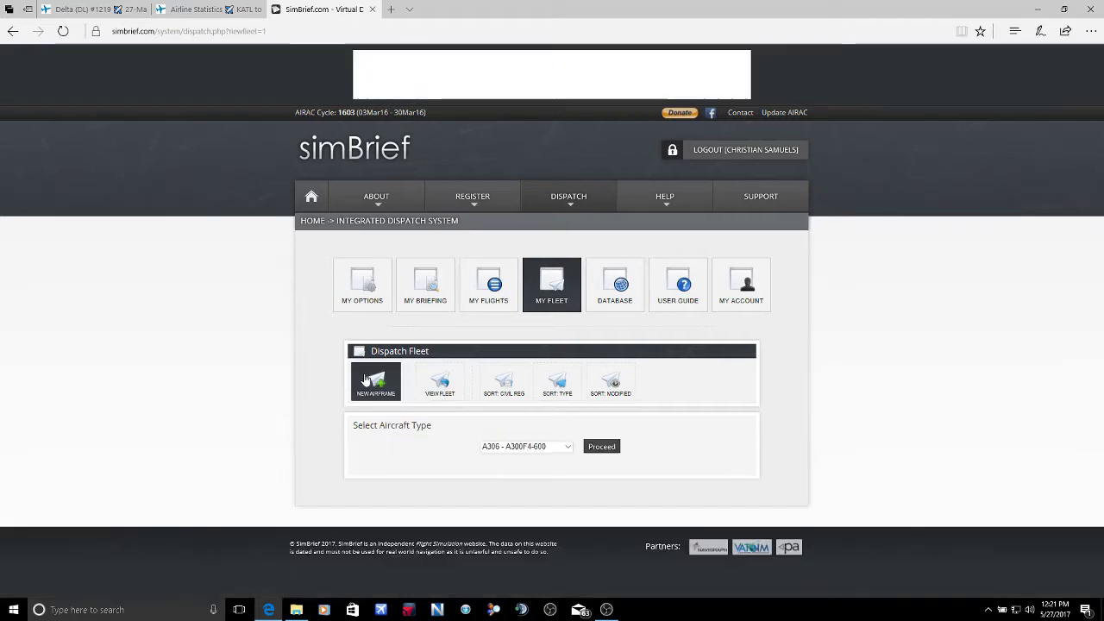
click(561, 446)
scroll(554, 451, down, 5)
scroll(552, 450, down, 5)
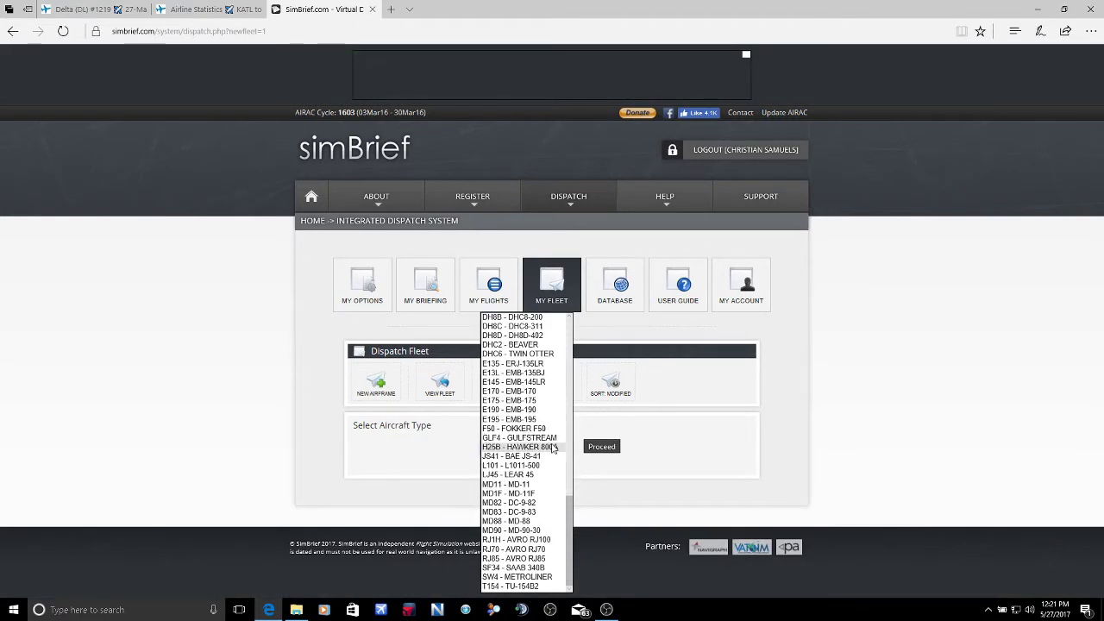
click(539, 386)
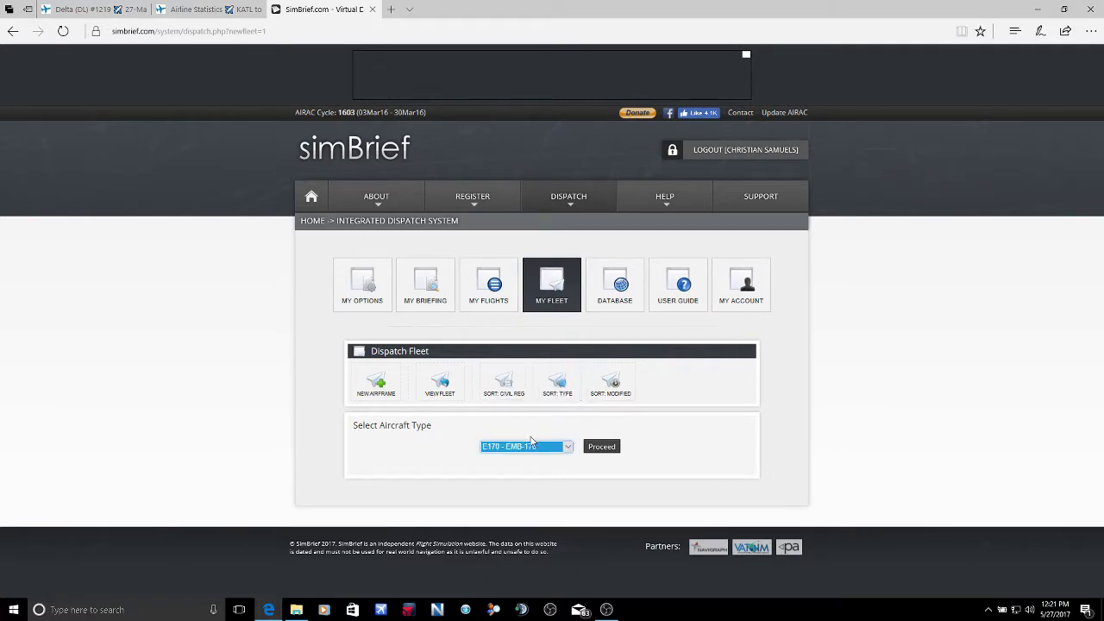
click(601, 446)
scroll(640, 306, down, 4)
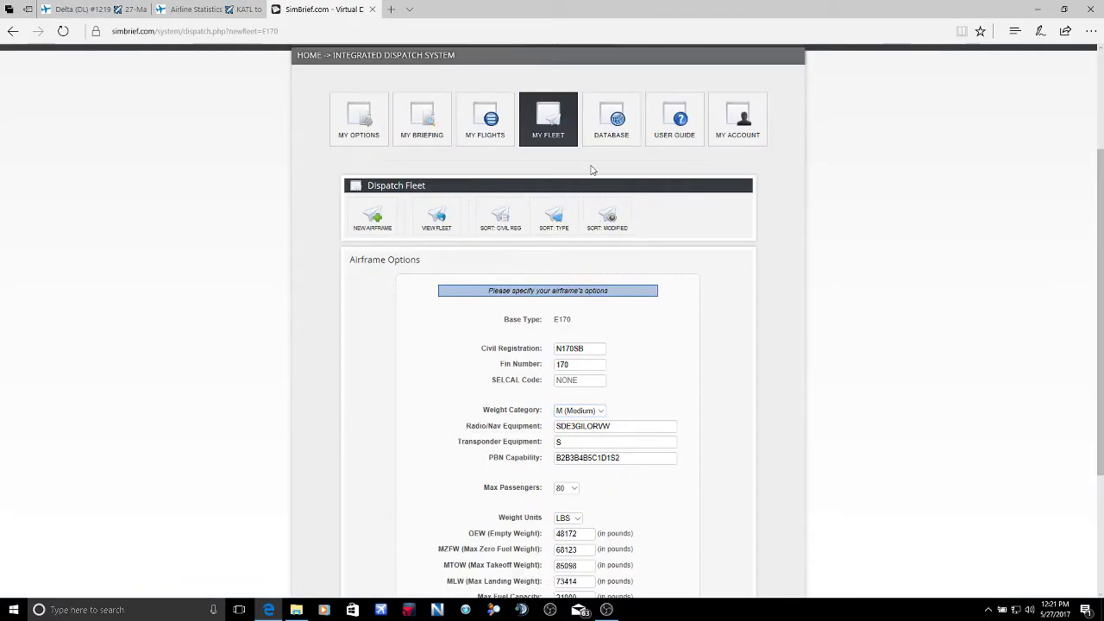
click(593, 145)
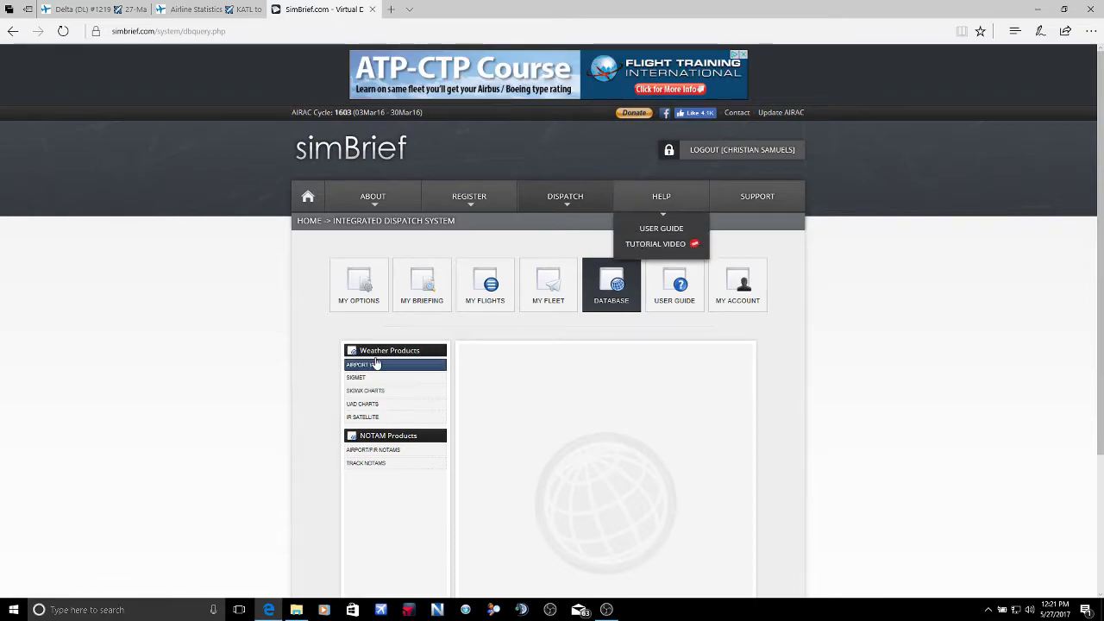
Request the Airport WX report for station LAX.
click(379, 365)
click(415, 378)
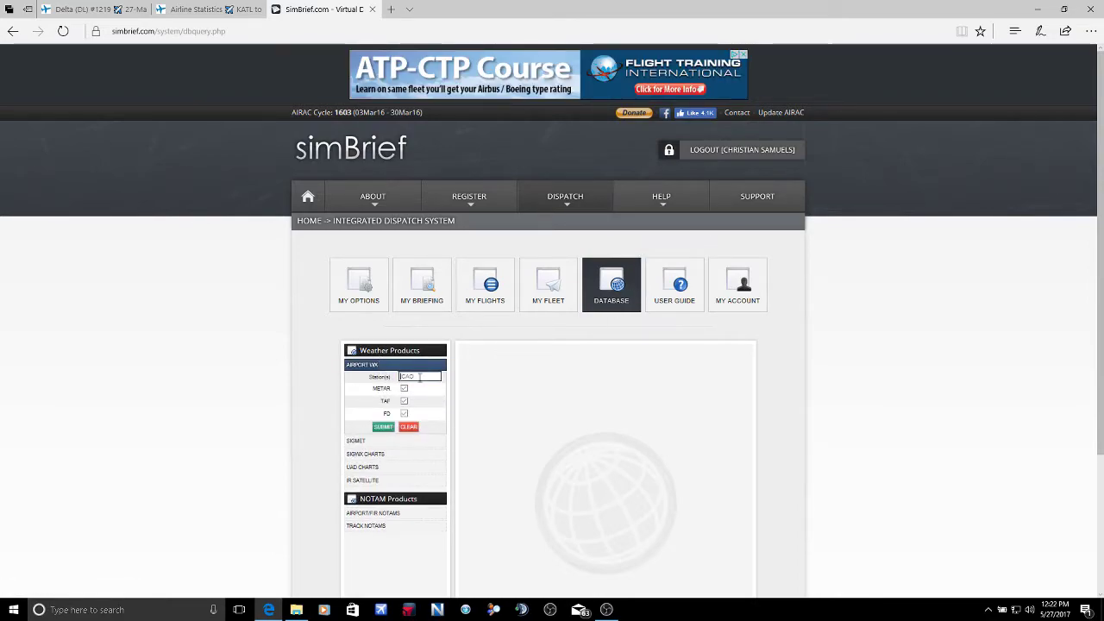
text(KLAX)
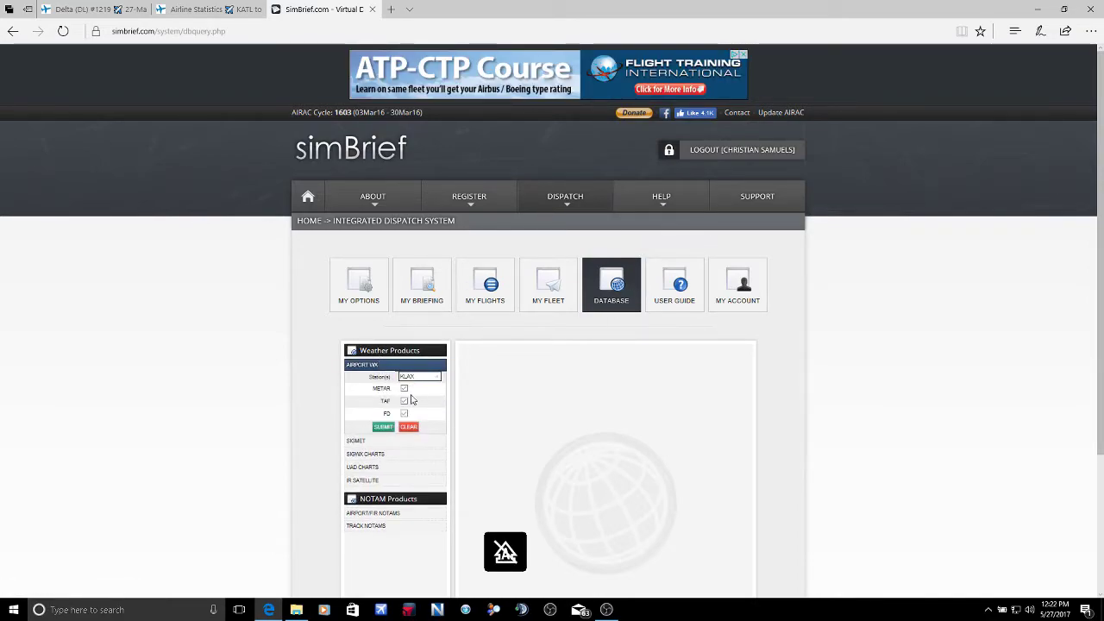
click(383, 427)
scroll(855, 342, down, 2)
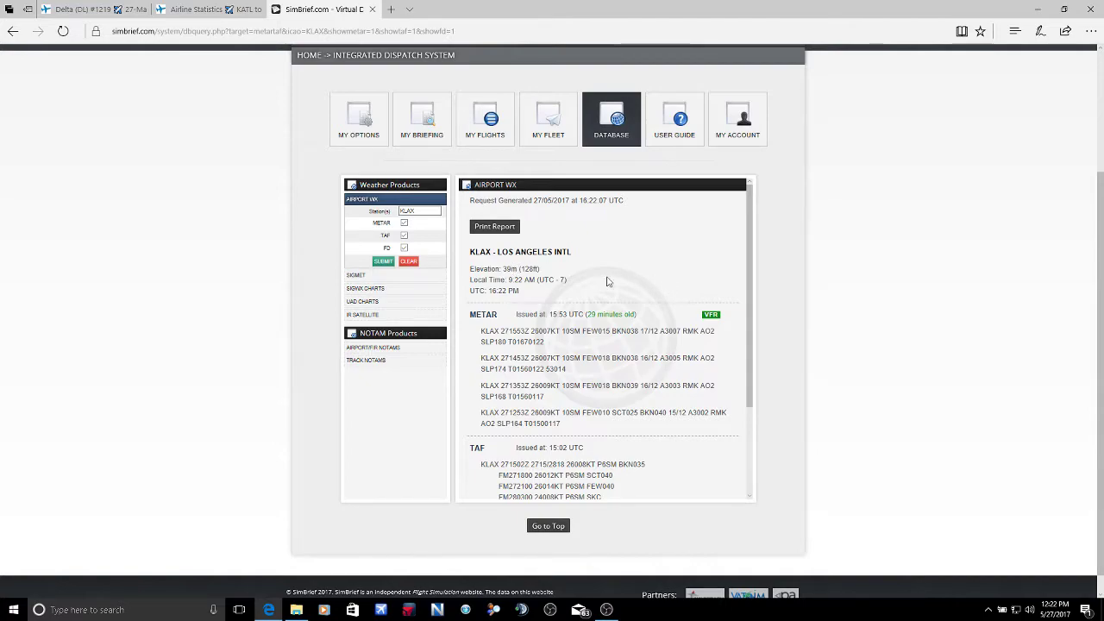
scroll(630, 302, down, 1)
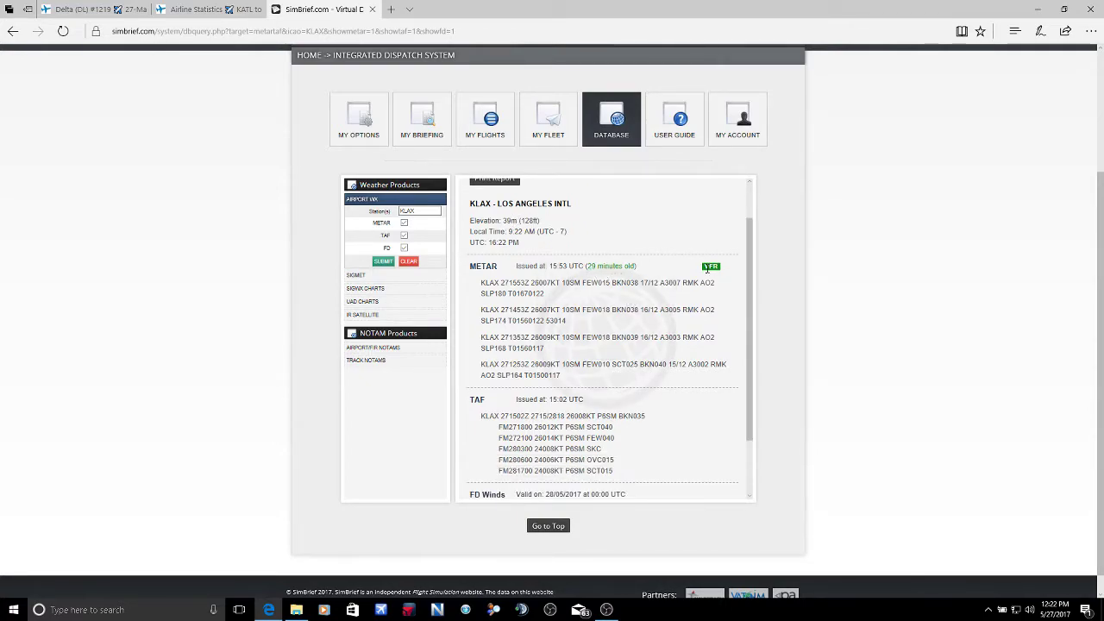
scroll(707, 270, down, 2)
scroll(703, 269, down, 1)
scroll(865, 281, up, 1)
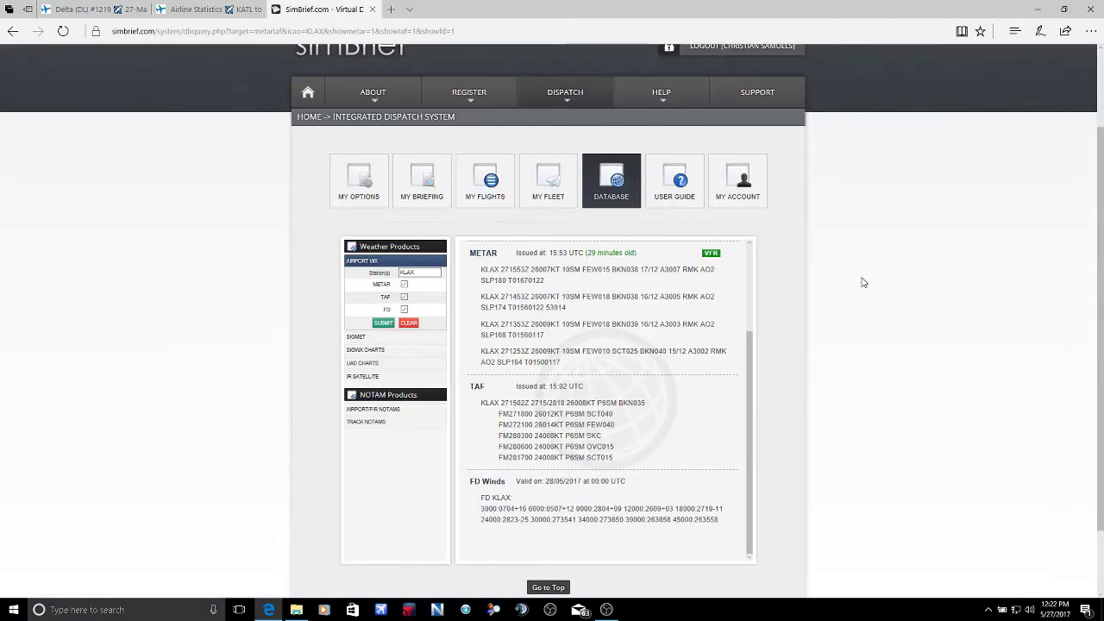
scroll(645, 329, up, 2)
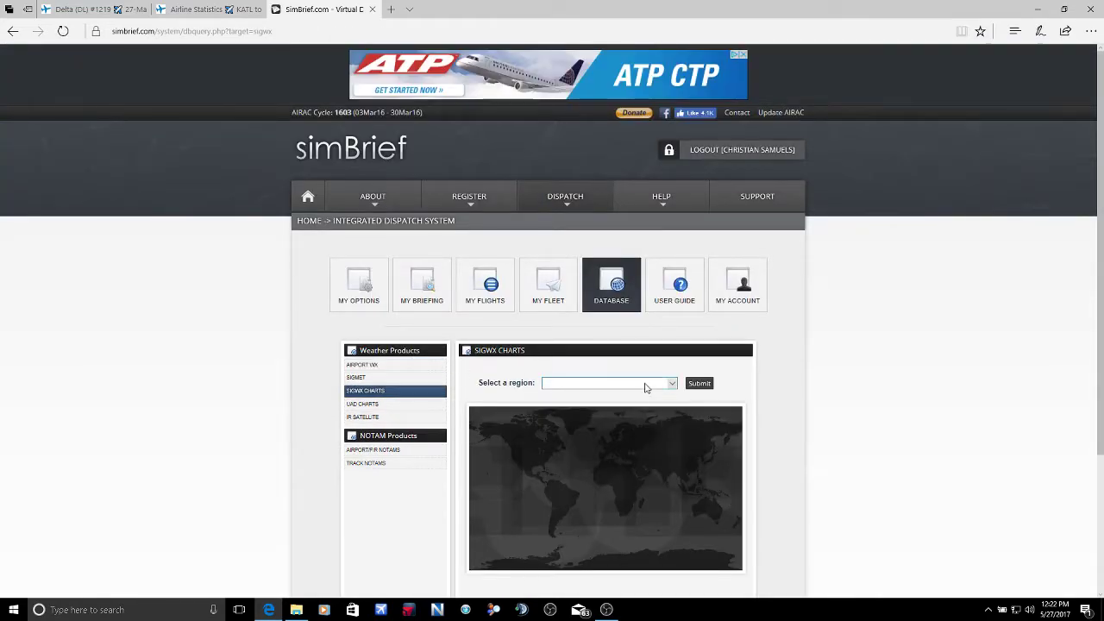
Load the ICAO Area A - America SIGWX chart and view it full size.
click(643, 385)
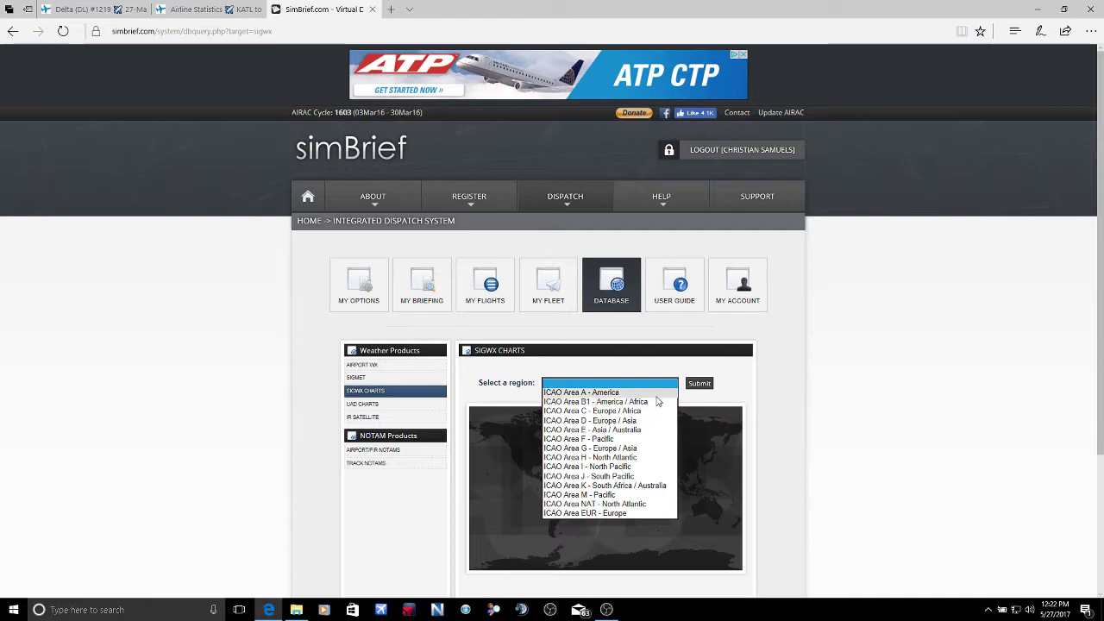
click(657, 393)
click(536, 466)
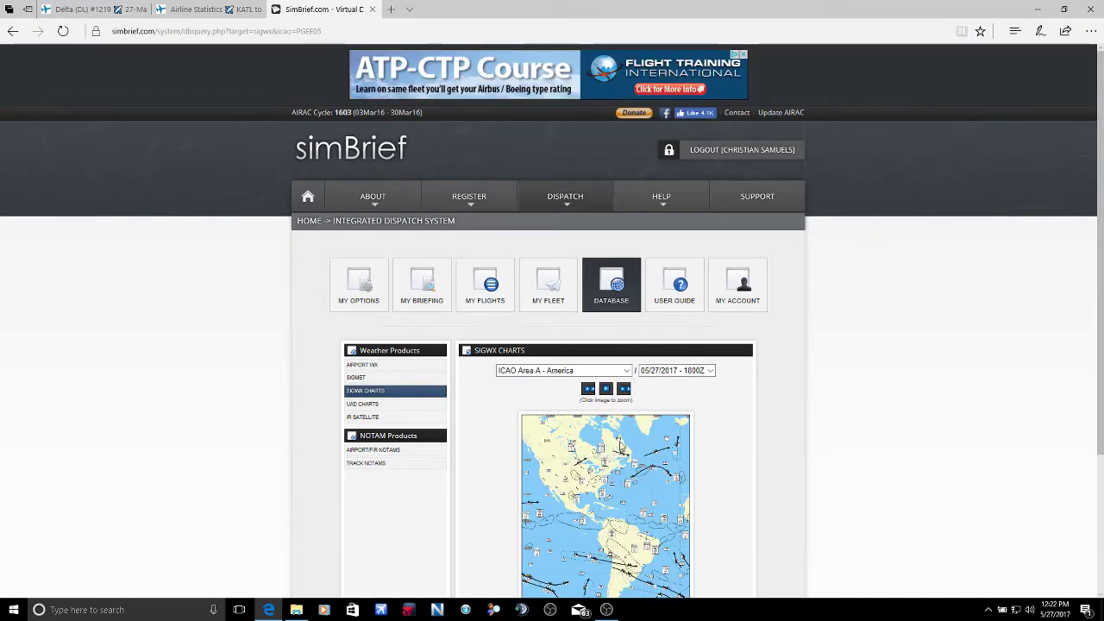
click(621, 440)
click(225, 283)
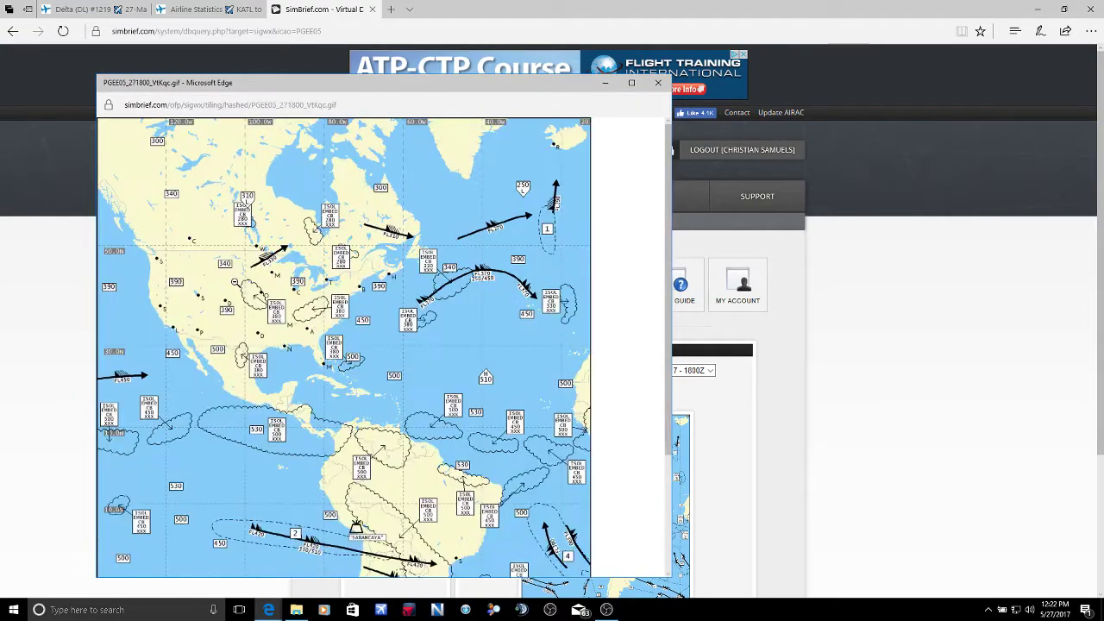
scroll(337, 320, down, 2)
scroll(334, 285, up, 2)
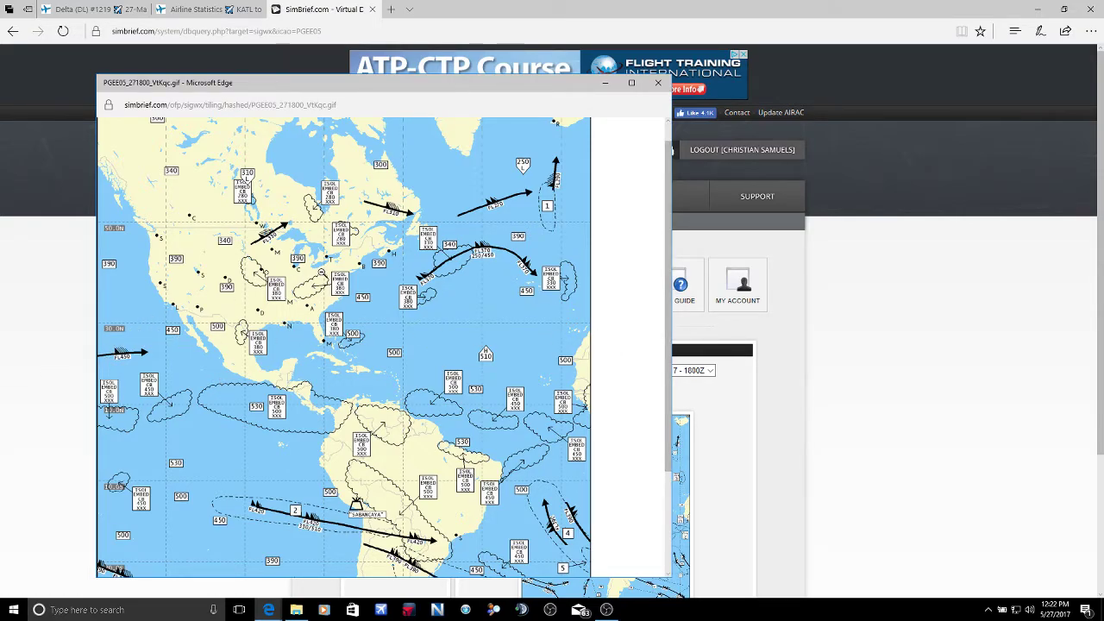
scroll(326, 299, down, 1)
scroll(320, 335, down, 1)
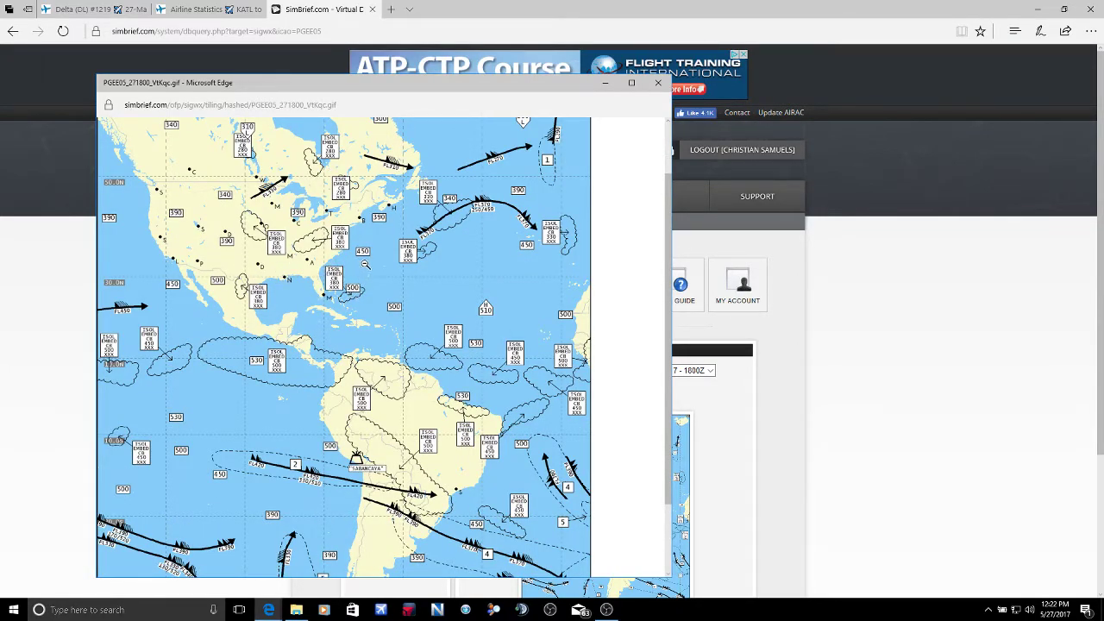
scroll(366, 264, up, 2)
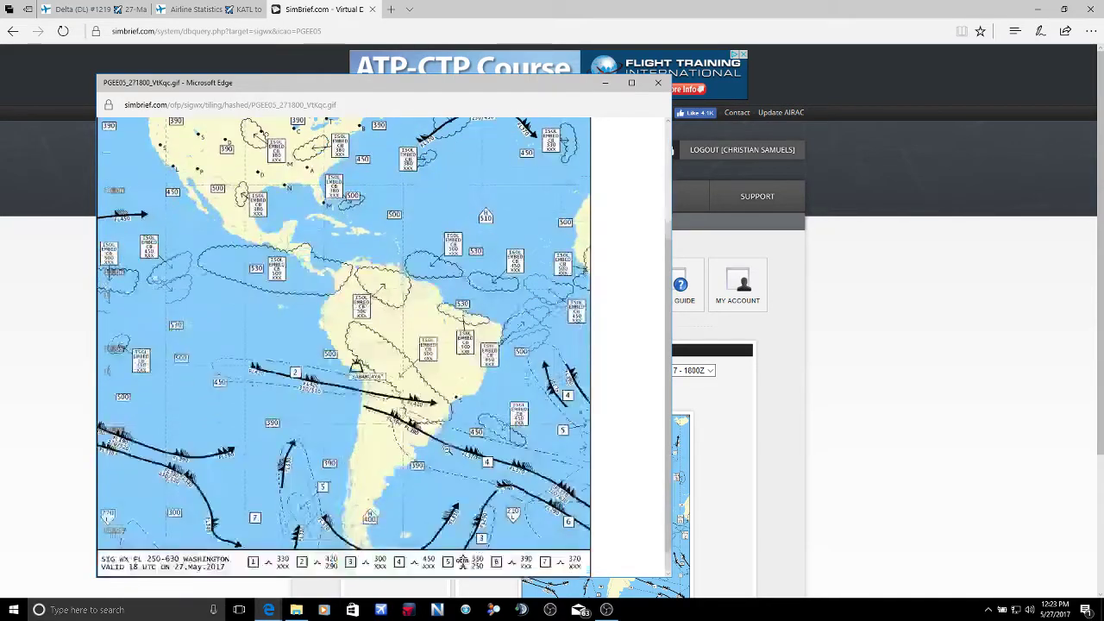
scroll(182, 338, down, 3)
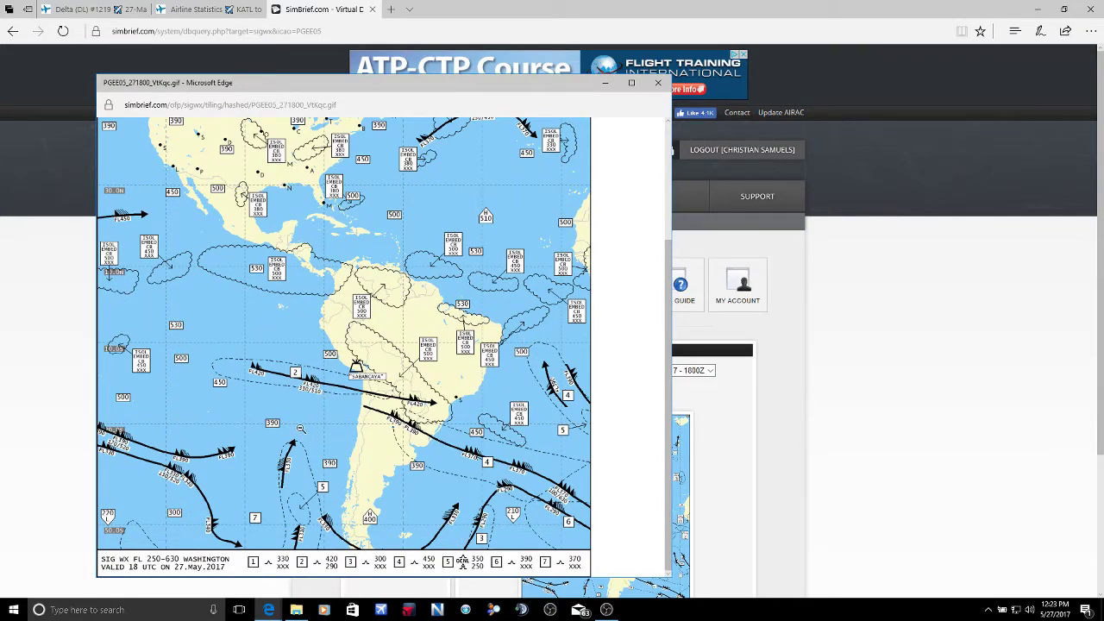
scroll(345, 362, up, 3)
Switch to the ICAO Area H - North Atlantic chart and view it enlarged.
click(658, 82)
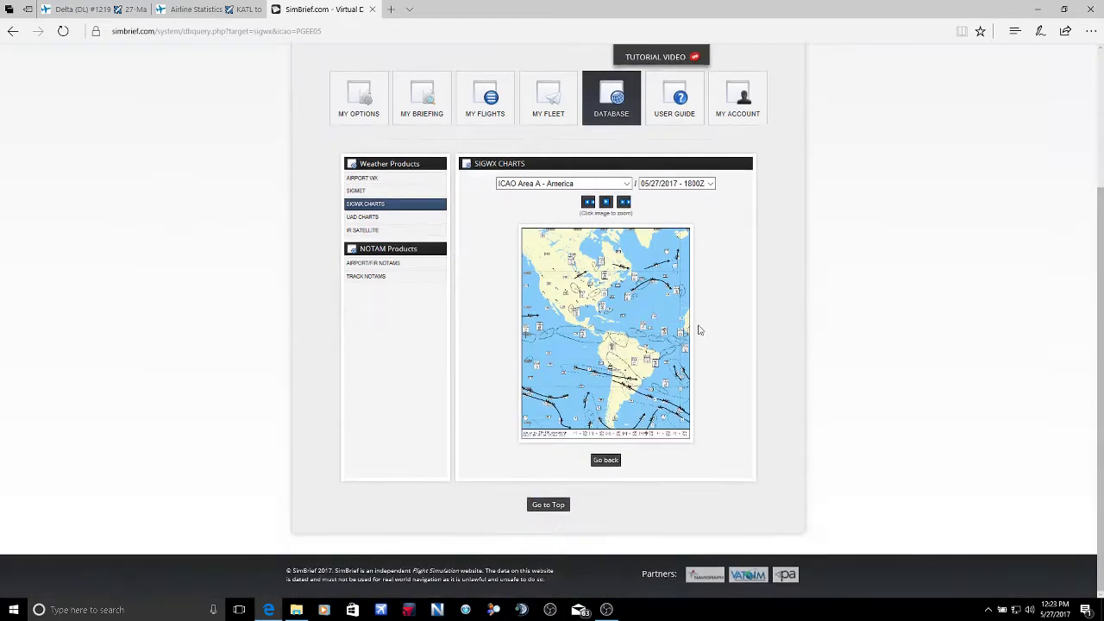
click(626, 183)
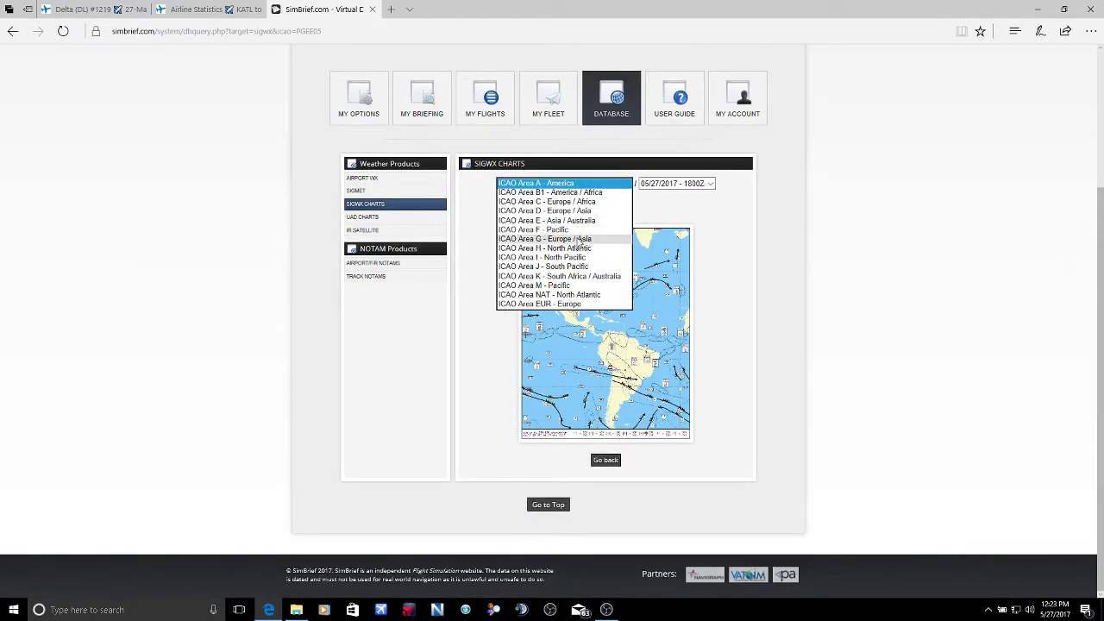
click(583, 248)
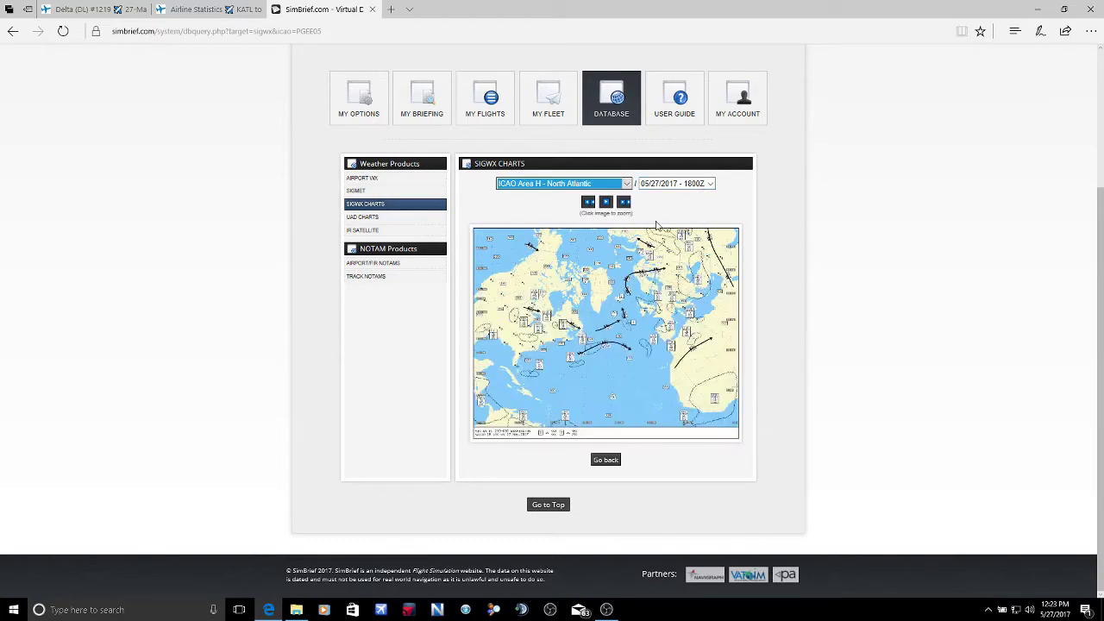
click(505, 317)
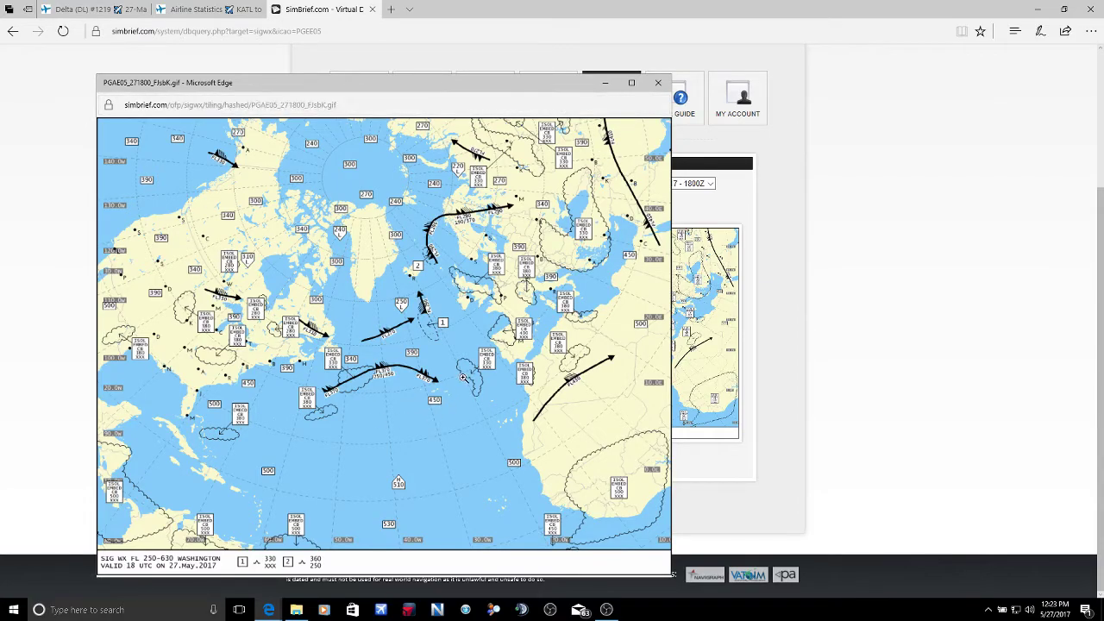
click(658, 82)
scroll(764, 220, up, 2)
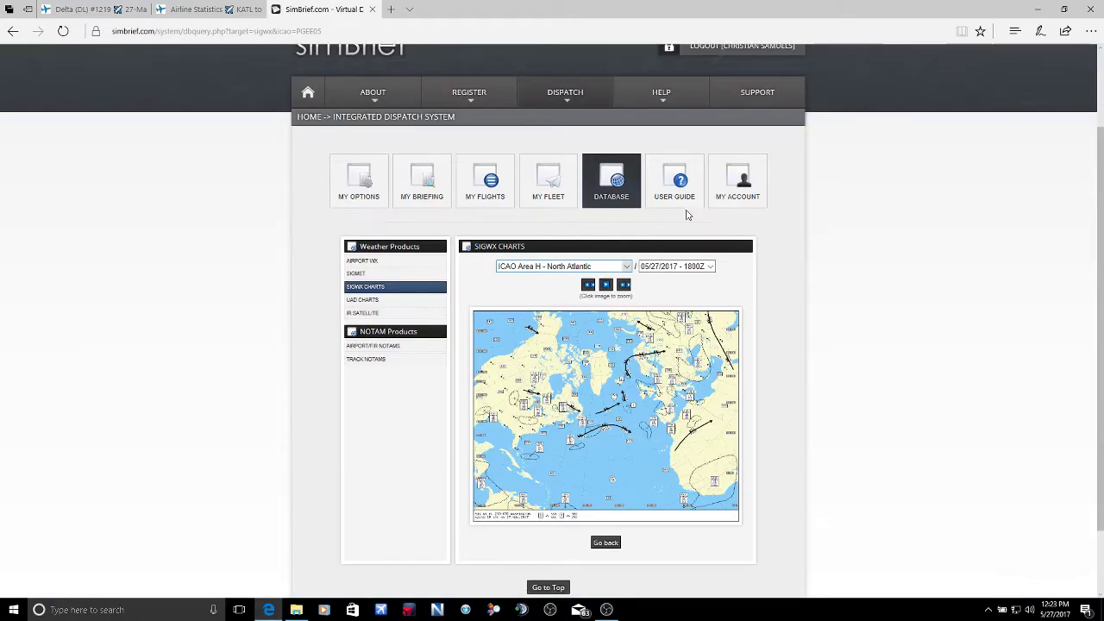
Skim the simBrief User Guide, then start a blank new flight from My Options.
click(685, 200)
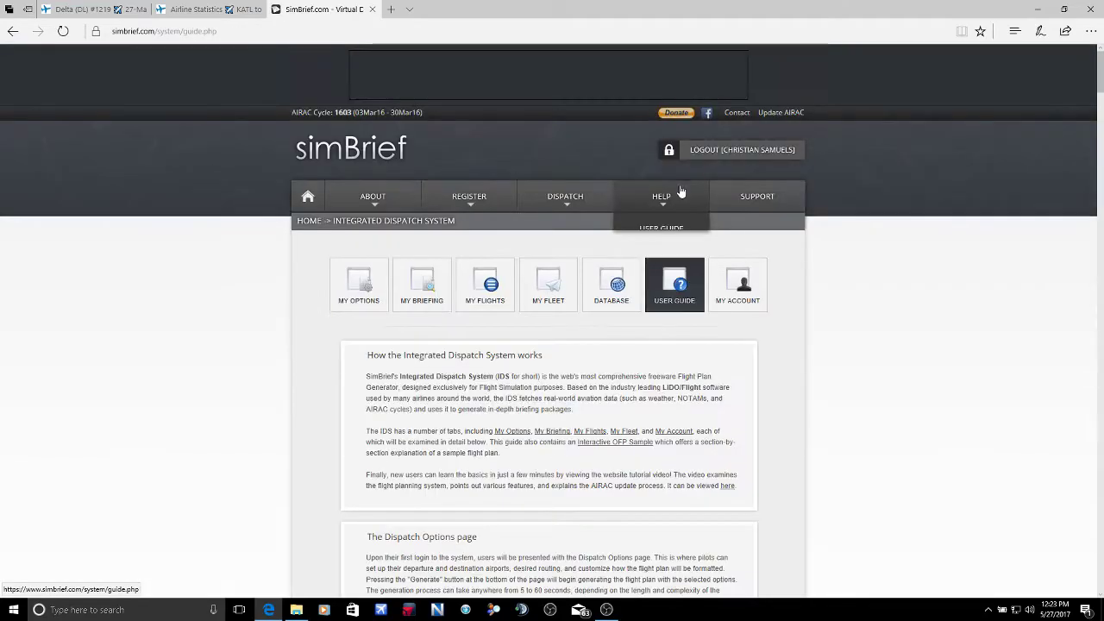
scroll(840, 320, down, 2)
scroll(837, 317, down, 5)
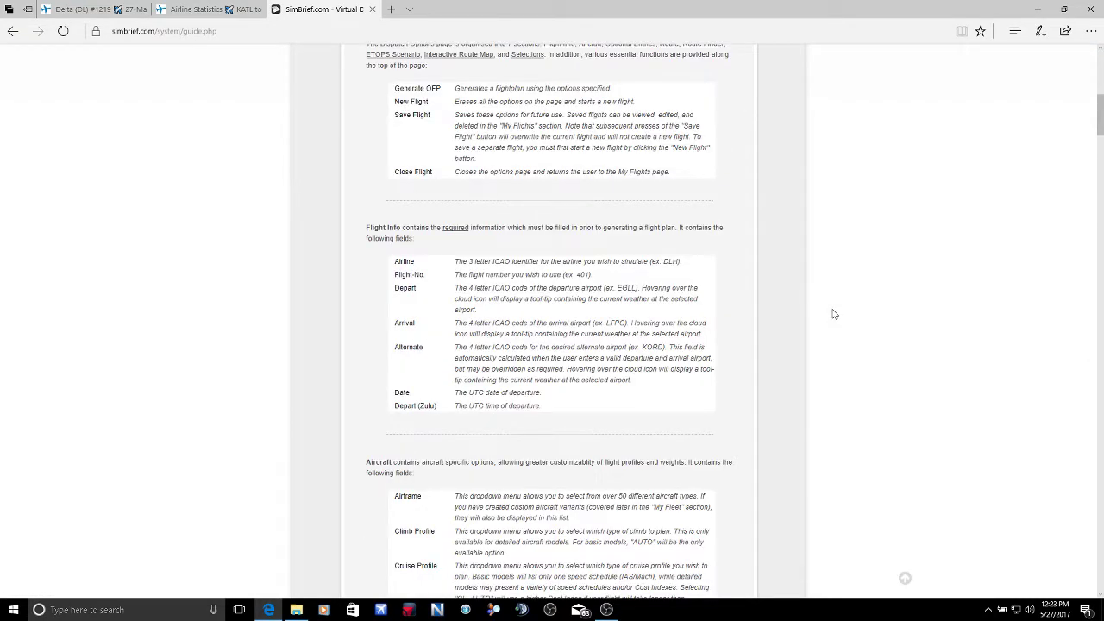
scroll(832, 314, down, 2)
scroll(833, 314, down, 4)
scroll(833, 314, down, 2)
scroll(832, 314, down, 3)
scroll(833, 314, down, 4)
scroll(830, 308, down, 5)
scroll(827, 293, up, 8)
scroll(811, 267, up, 8)
scroll(796, 251, up, 6)
click(361, 292)
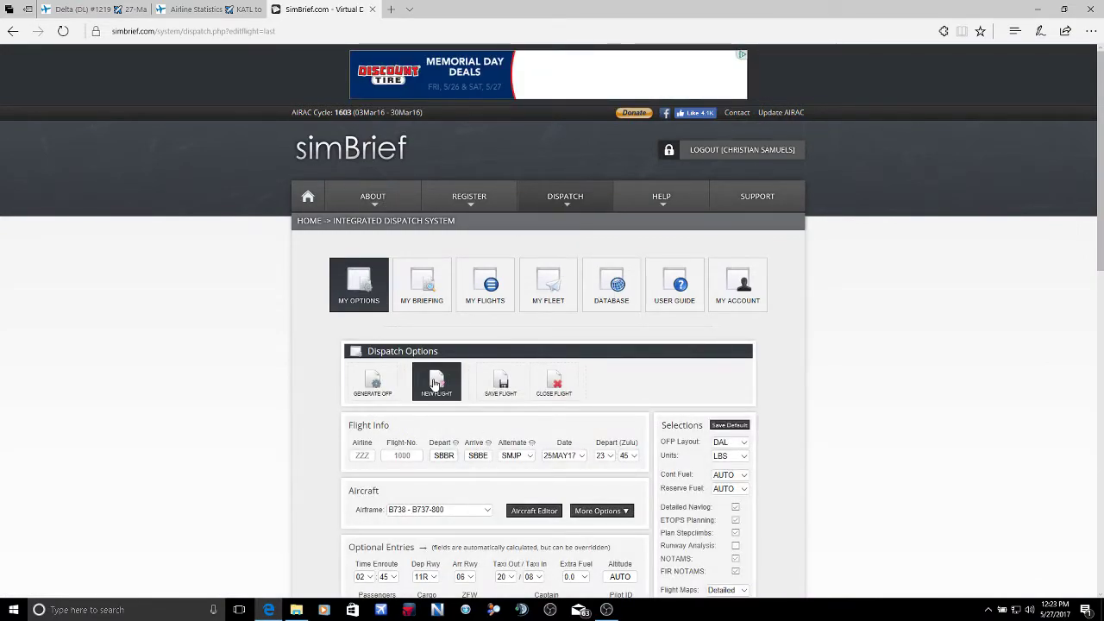
click(435, 383)
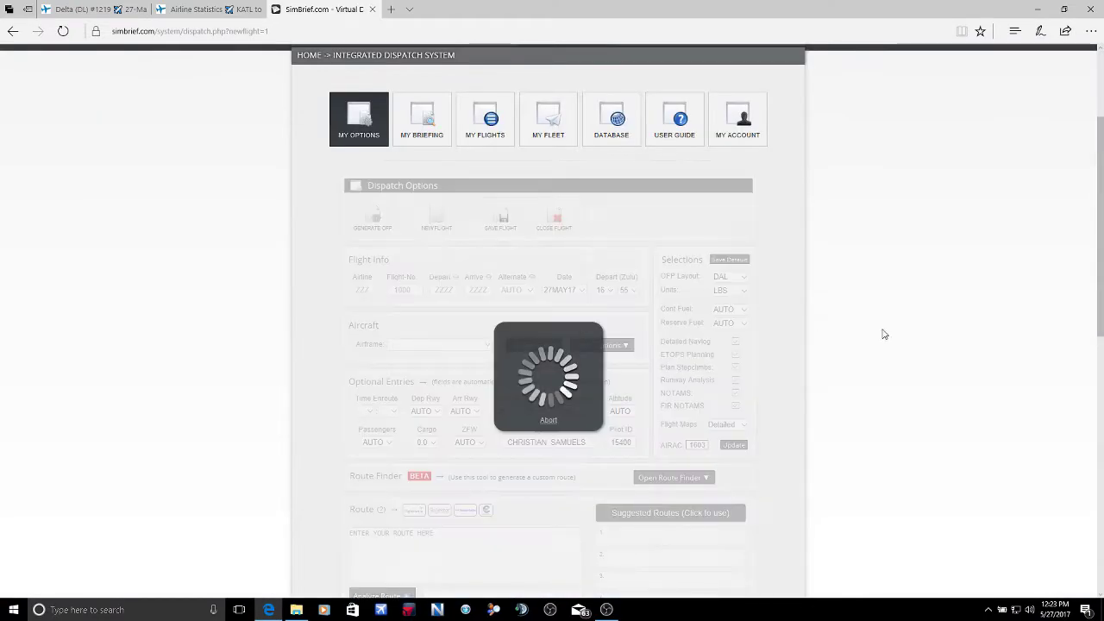
scroll(835, 315, down, 1)
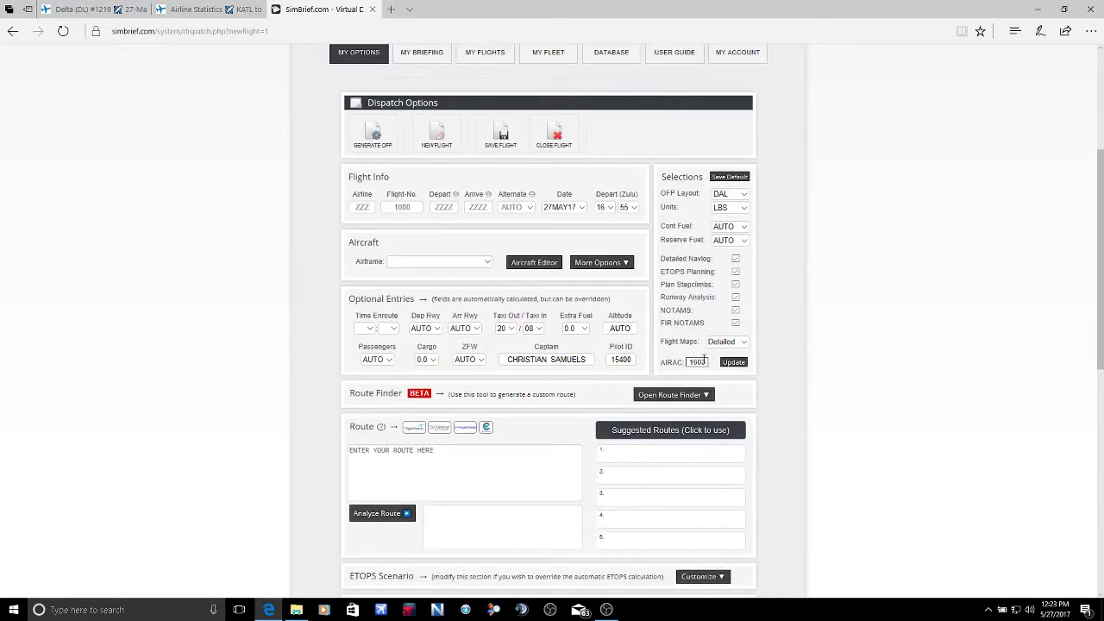
Enter KATL to KLAX with airframe N537SB B757-200, then check FlightAware's Delta 1219 page.
click(440, 208)
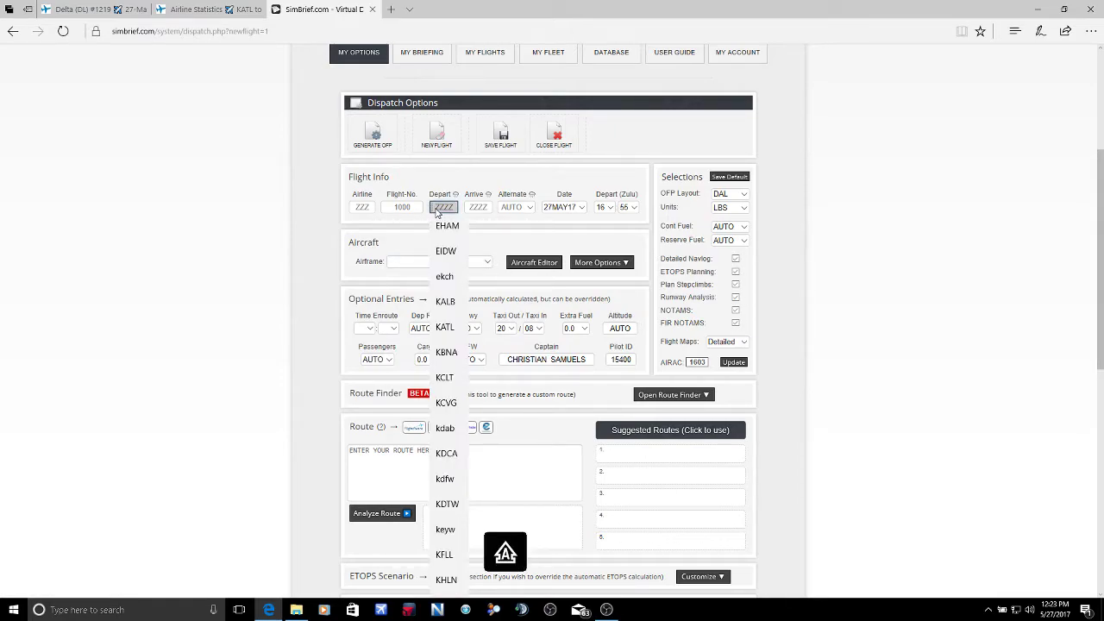
text(KATL)
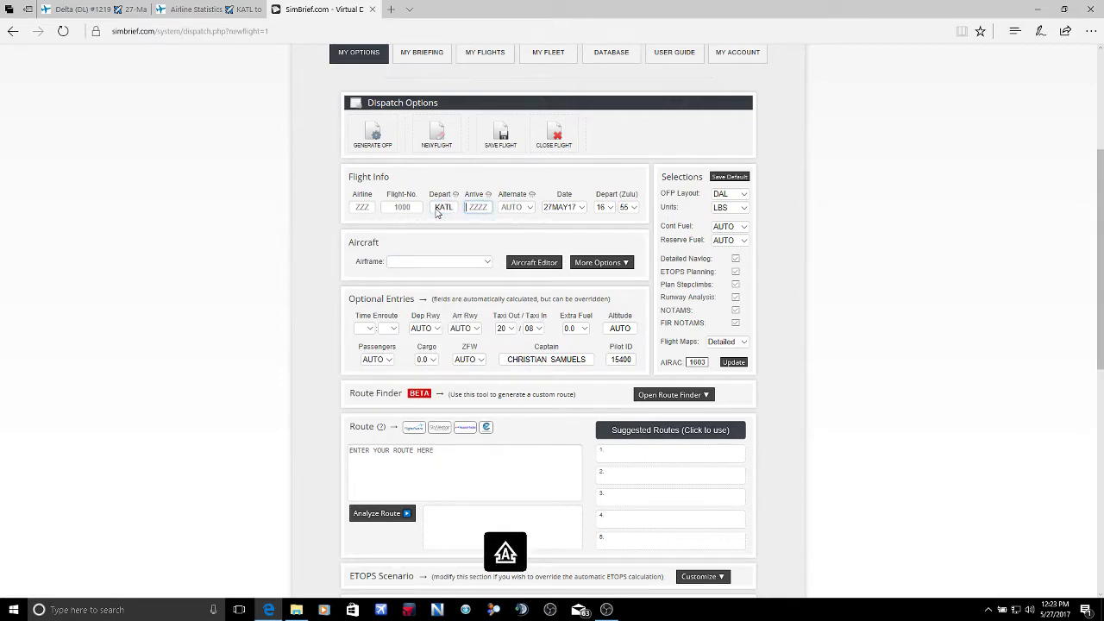
text(KLAX)
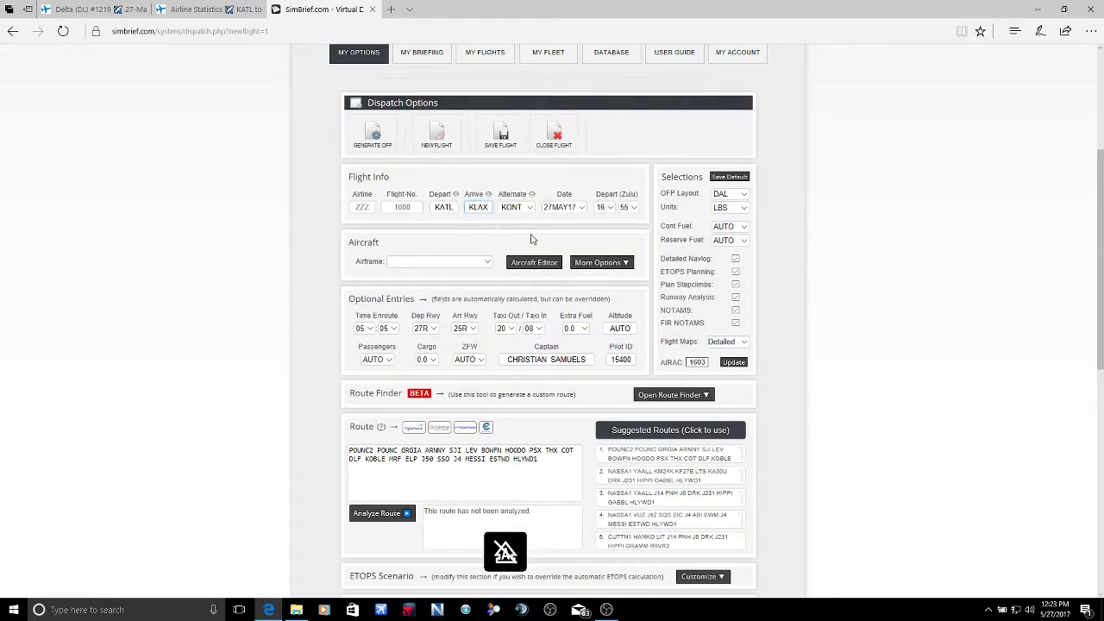
click(440, 261)
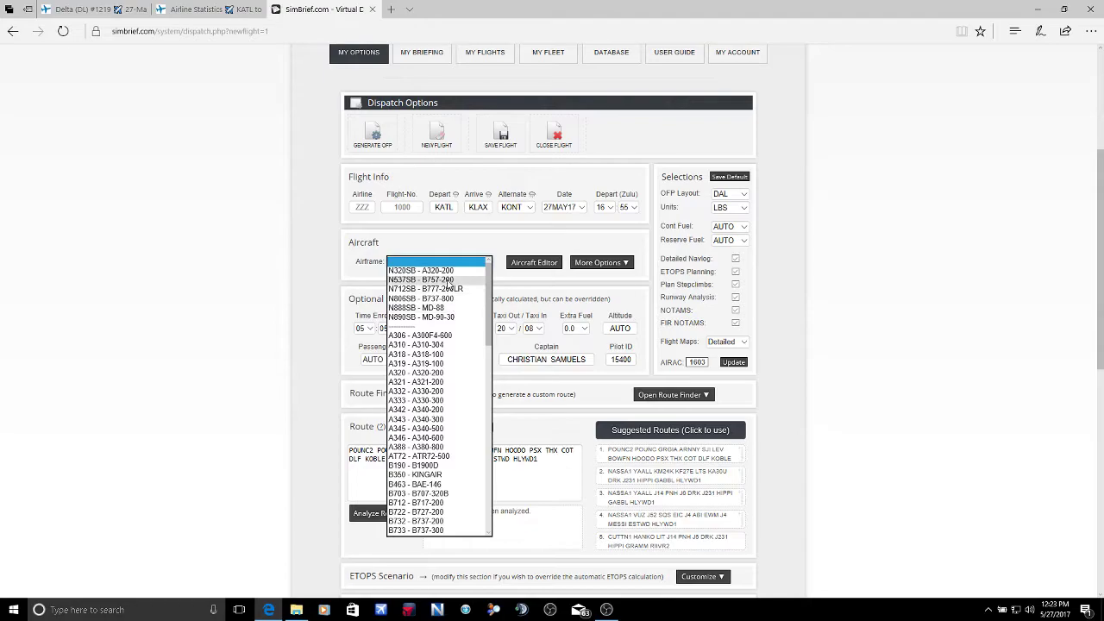
click(447, 279)
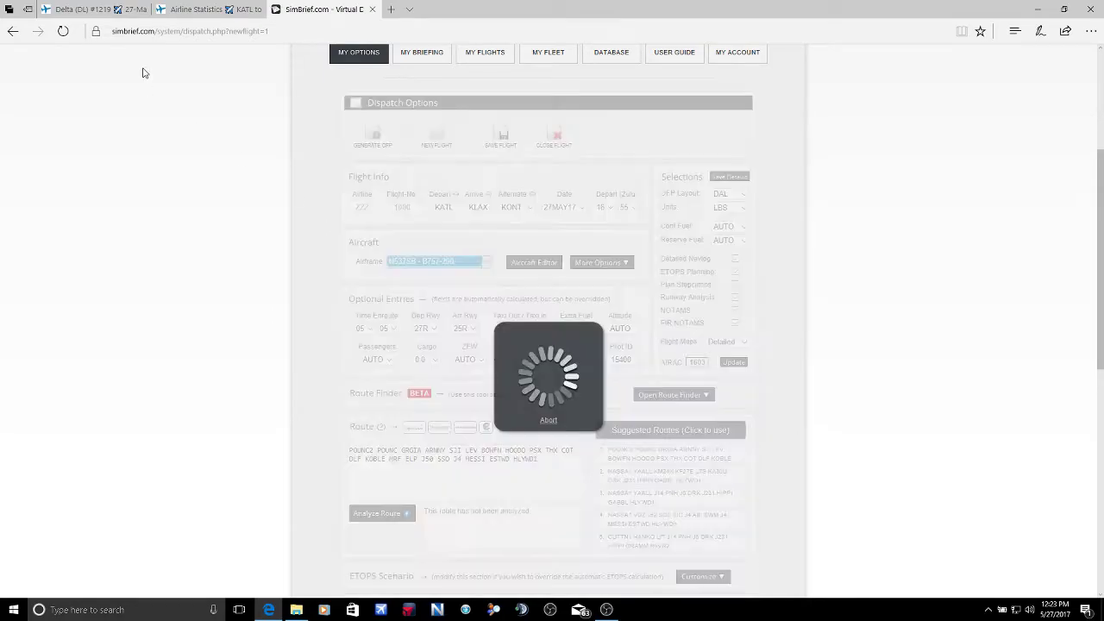
click(102, 10)
scroll(926, 375, down, 2)
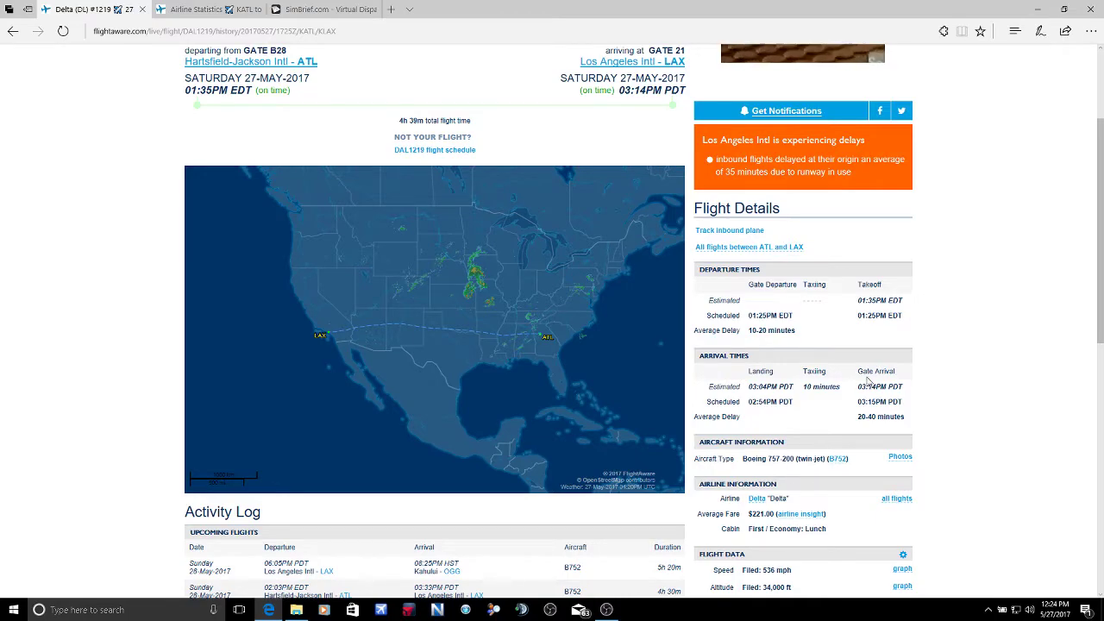
scroll(451, 103, up, 1)
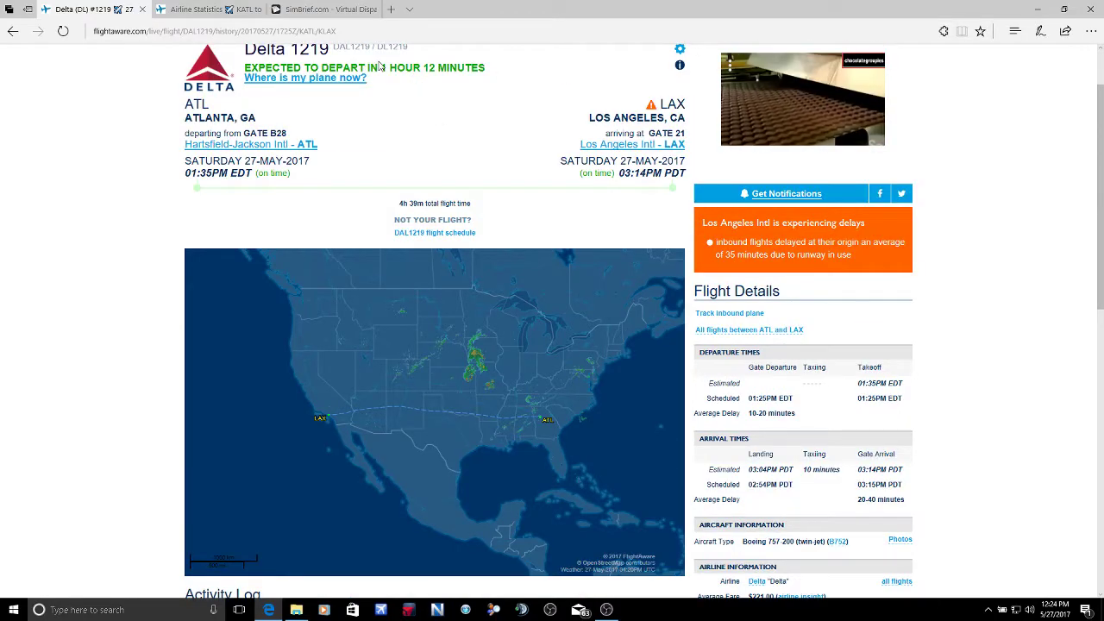
Compare FlightAware's Delta 1219 and KATL–KLAX statistics pages against the simBrief form.
click(211, 9)
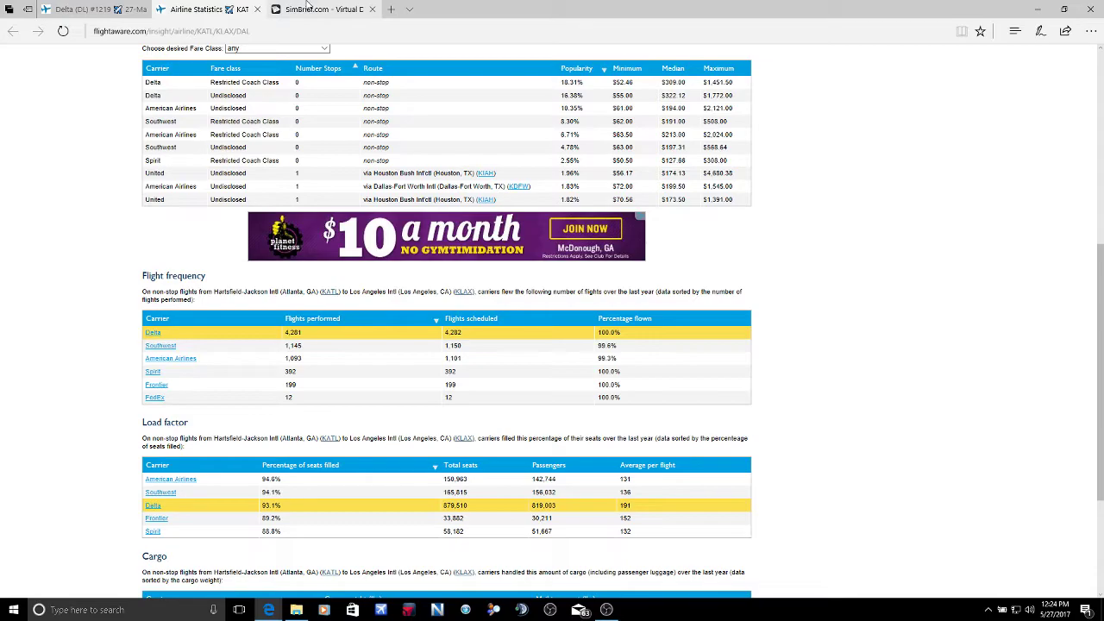
click(307, 7)
click(244, 321)
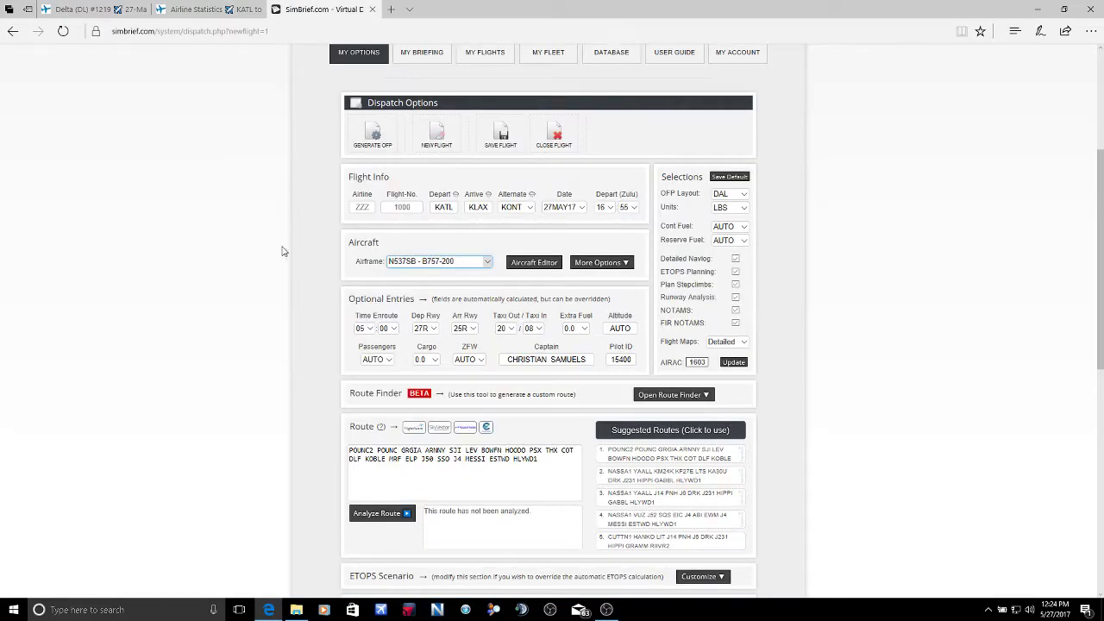
click(82, 8)
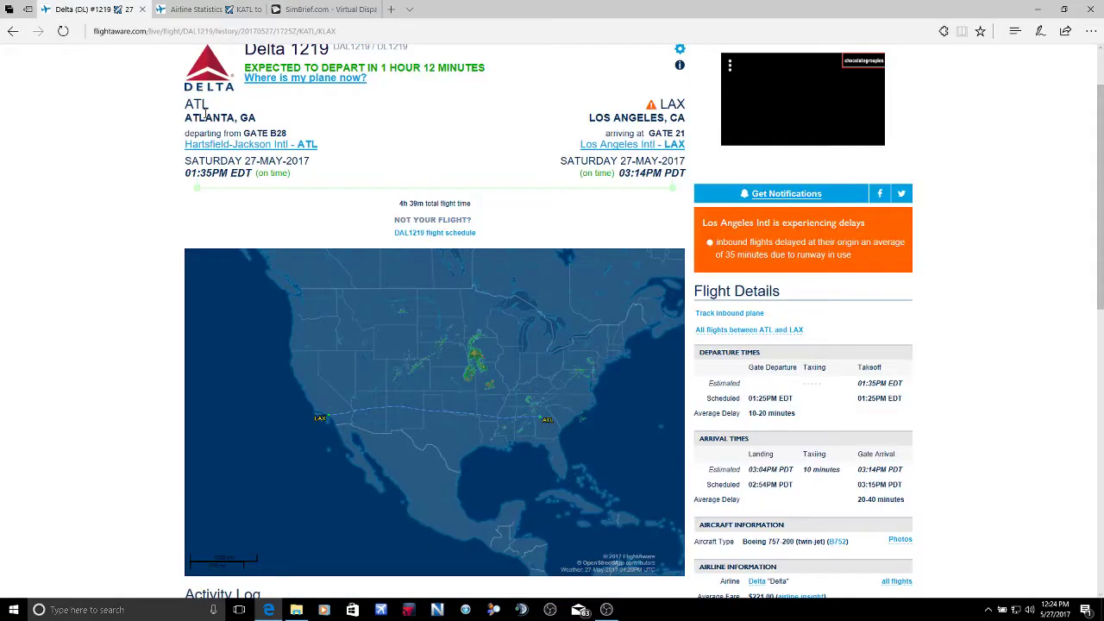
click(310, 9)
Set time enroute to 04 hours 39 minutes.
click(363, 328)
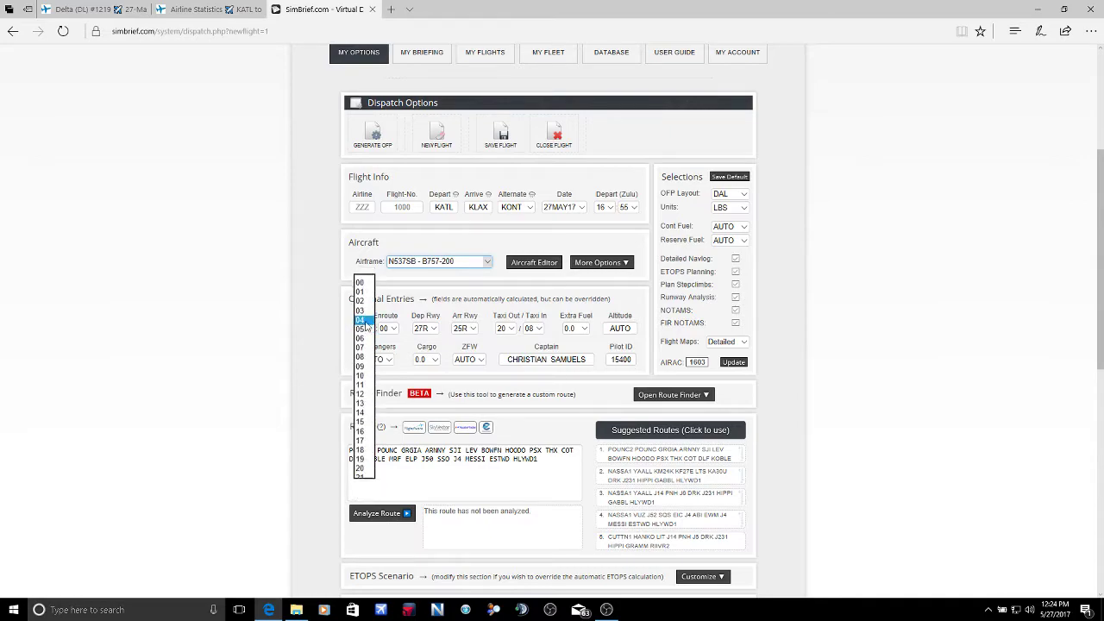
click(367, 317)
click(386, 328)
scroll(388, 388, down, 8)
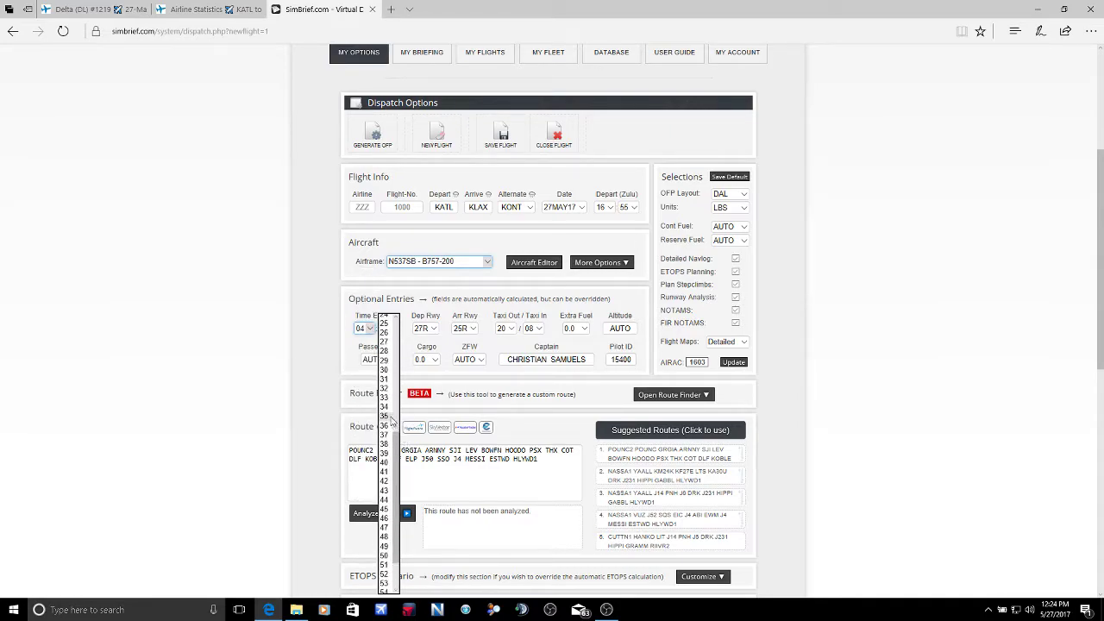
click(384, 452)
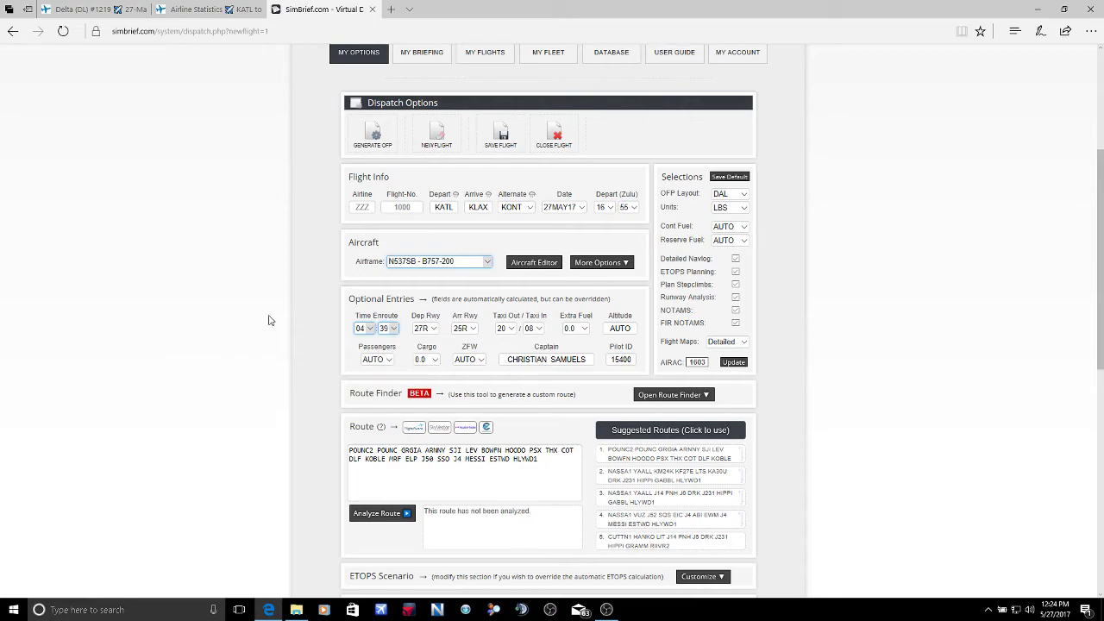
click(86, 8)
scroll(965, 348, down, 2)
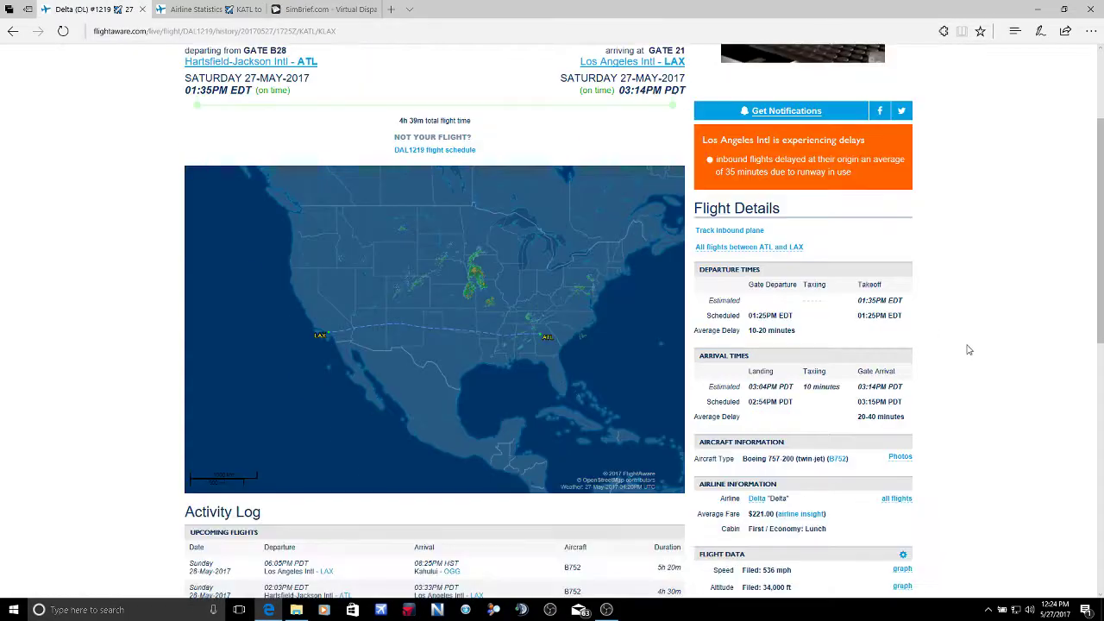
scroll(966, 347, down, 2)
scroll(962, 399, down, 2)
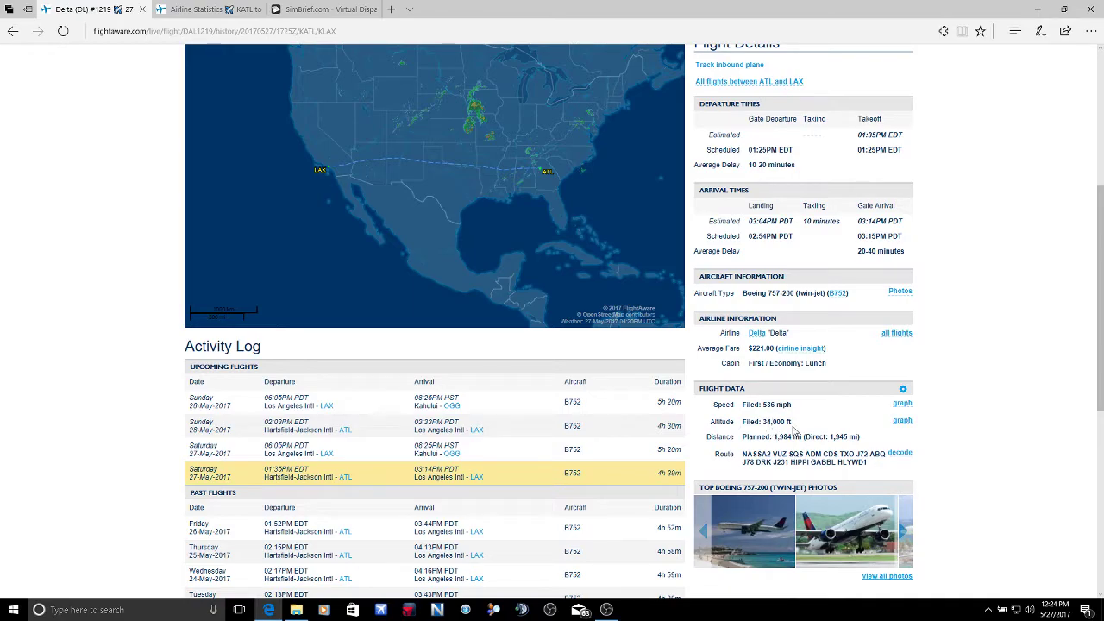
Enter FL340 as the cruise altitude and clear an accidental text selection.
click(324, 9)
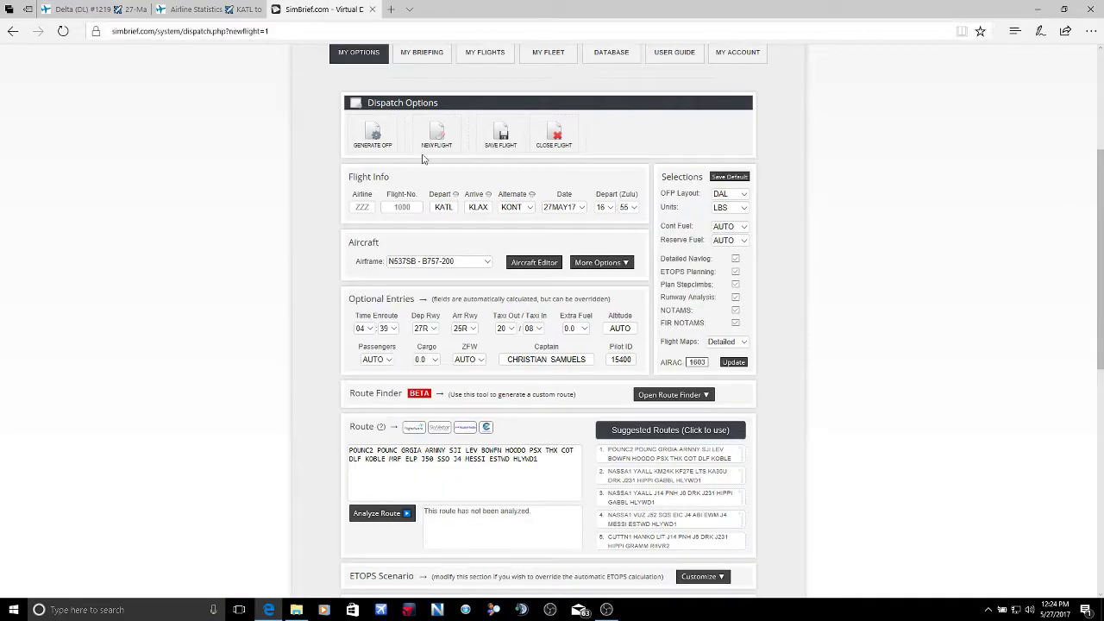
click(635, 326)
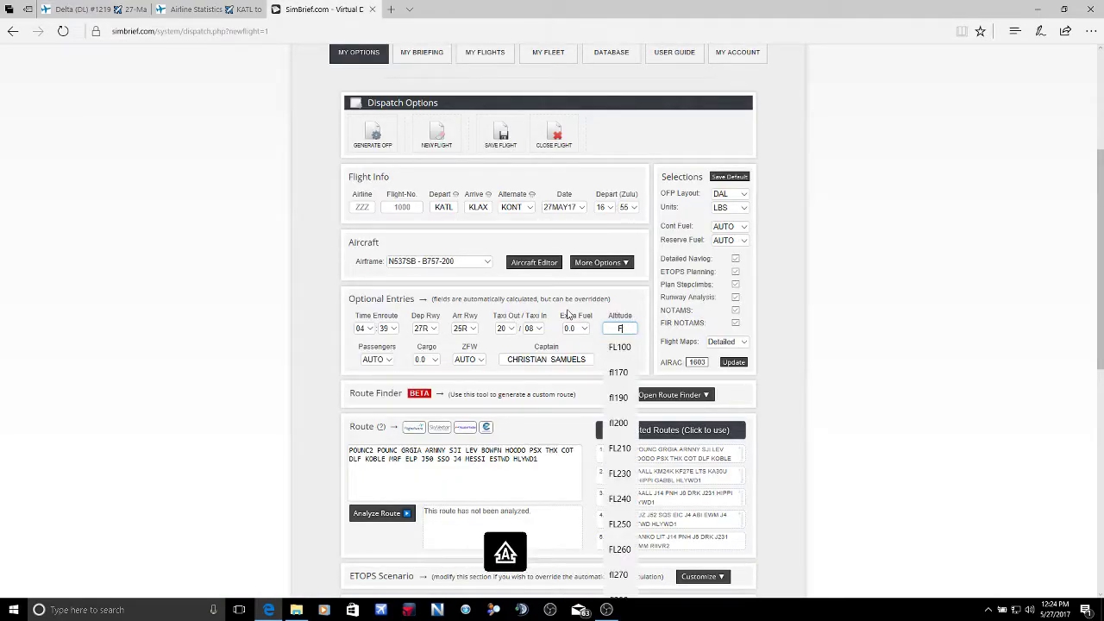
text(FL340)
click(269, 323)
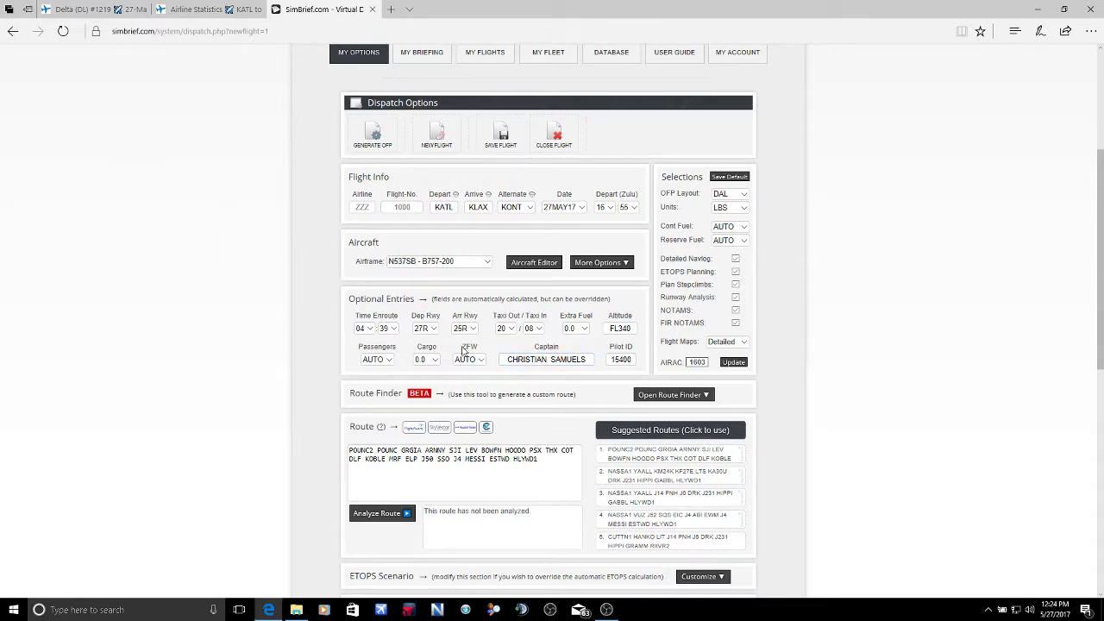
double_click(469, 346)
drag(451, 349, 417, 347)
click(442, 347)
Review Delta's KATL–KLAX flight frequency, 93.1% load factor and cargo figures.
click(218, 8)
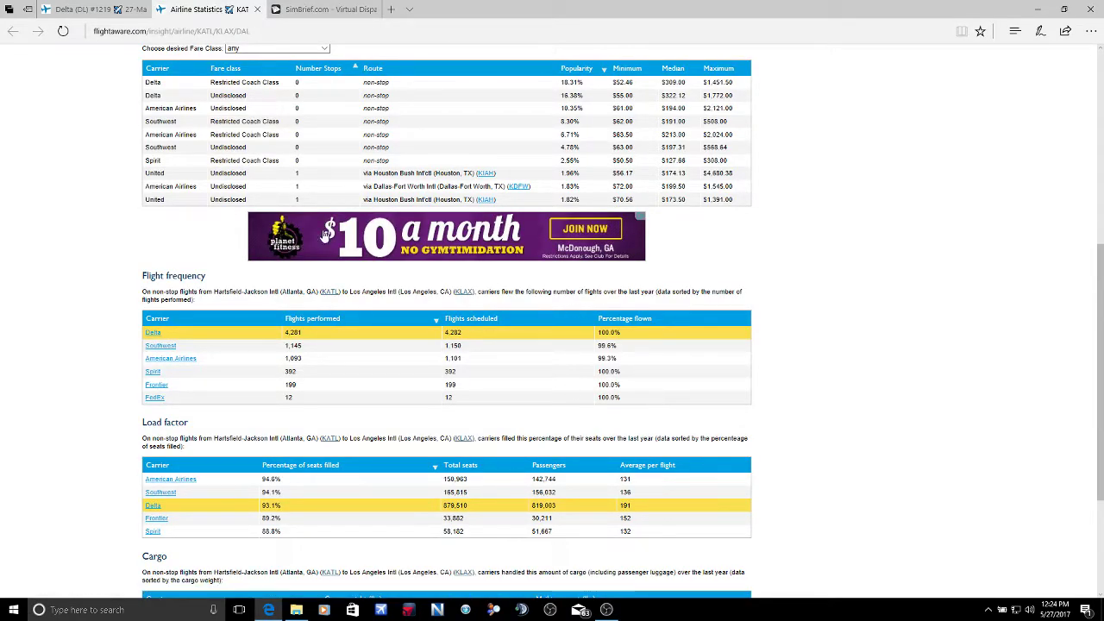
click(82, 8)
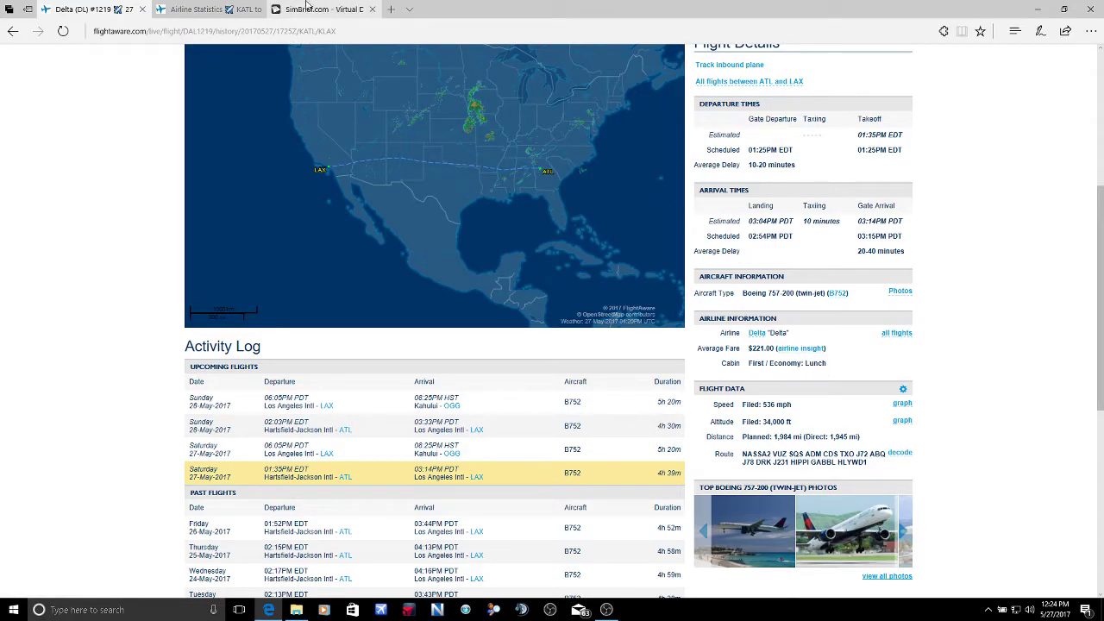
click(203, 8)
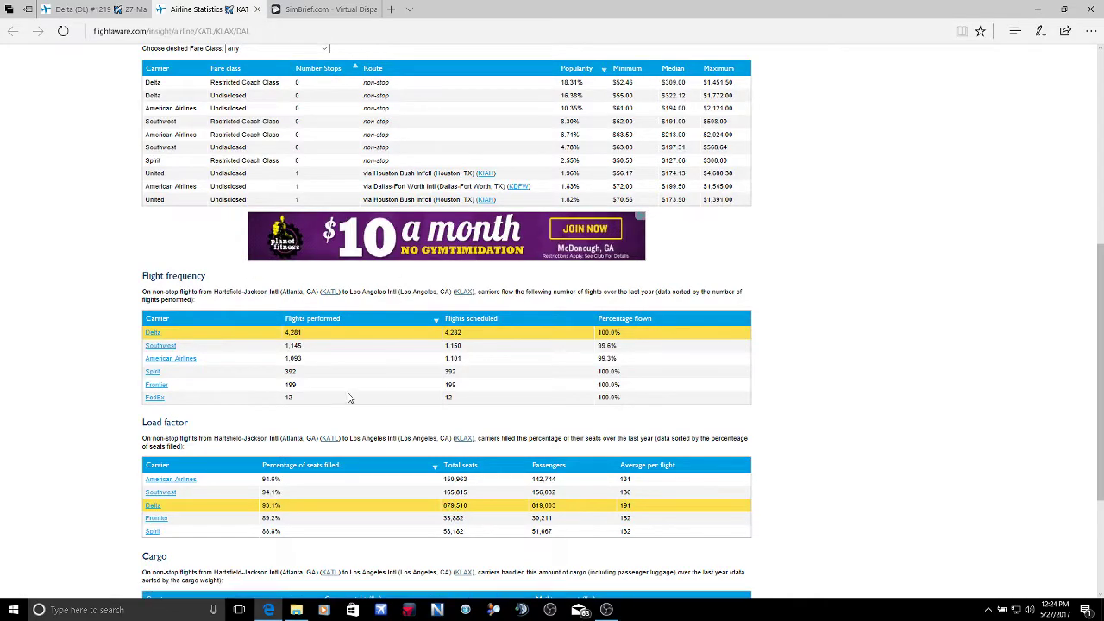
scroll(370, 402, down, 1)
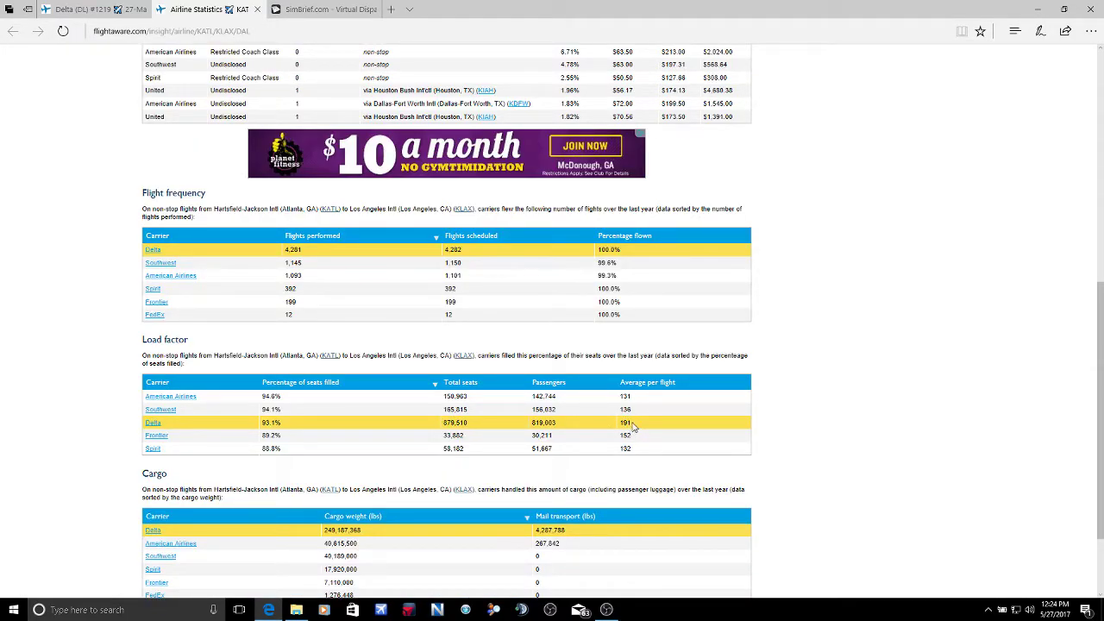
scroll(630, 425, down, 1)
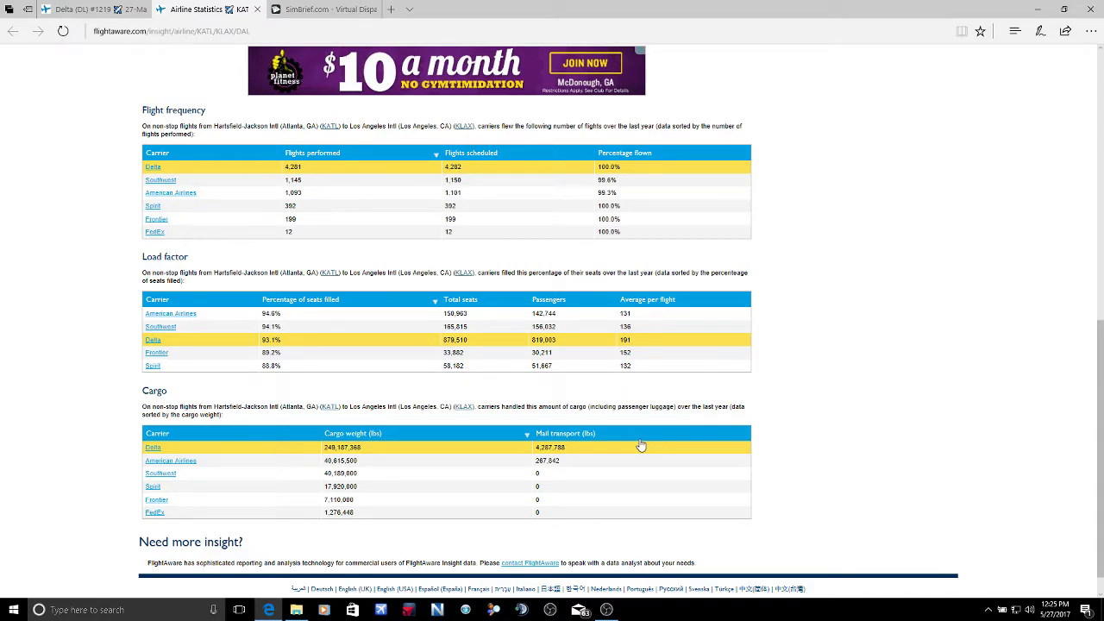
Back in simBrief, choose 191 passengers and look through the OFP Layout options.
key(ctrl+Tab)
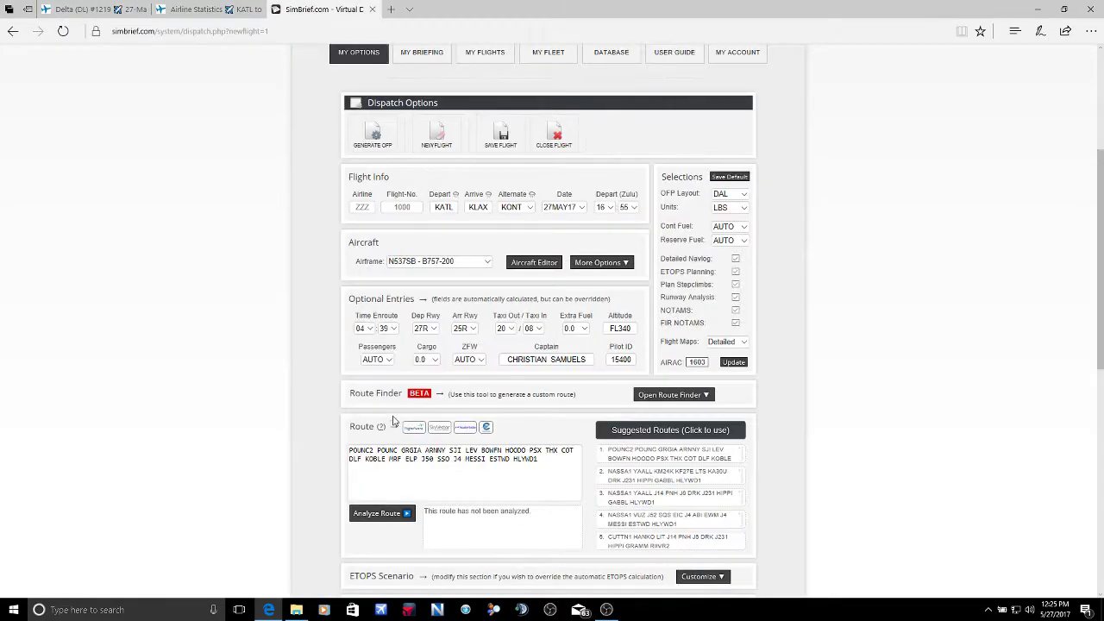
scroll(377, 379, down, 5)
scroll(376, 431, down, 5)
scroll(374, 490, down, 3)
click(371, 477)
click(743, 196)
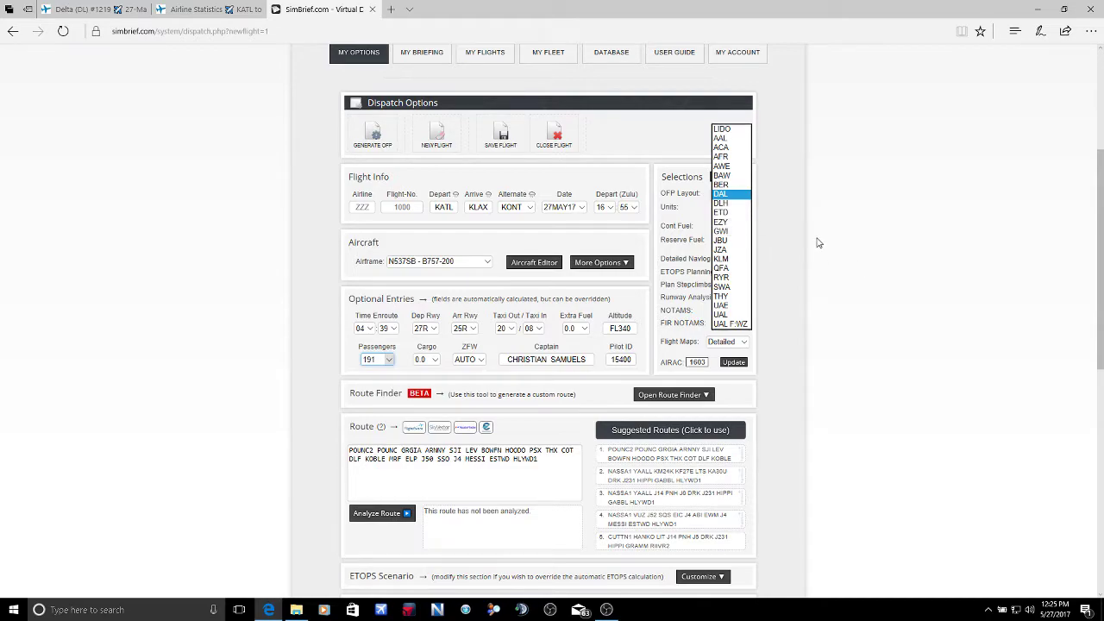
Set reserve fuel to 30 minutes, keeping DAL layout, LBS, AUTO contingency and detailed maps.
click(784, 231)
click(741, 206)
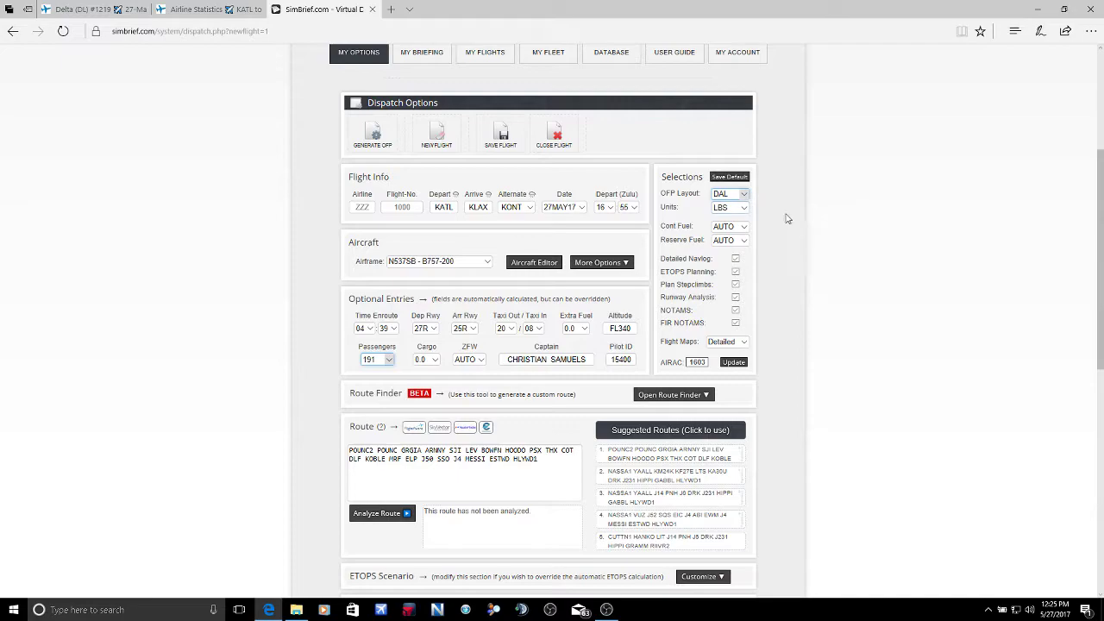
click(743, 208)
click(783, 198)
click(740, 226)
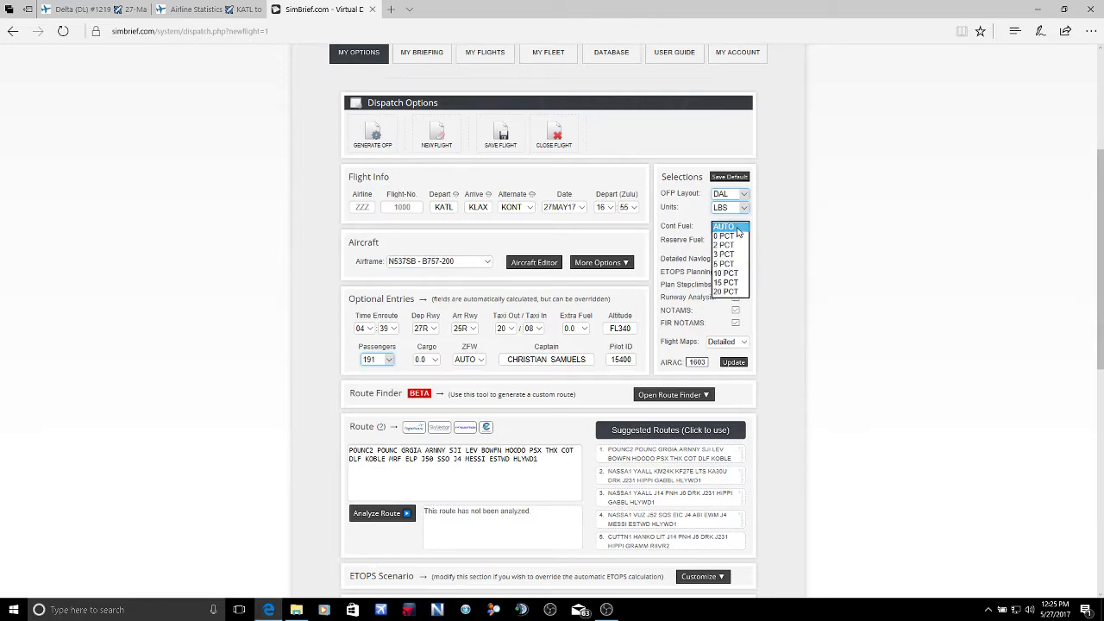
click(724, 226)
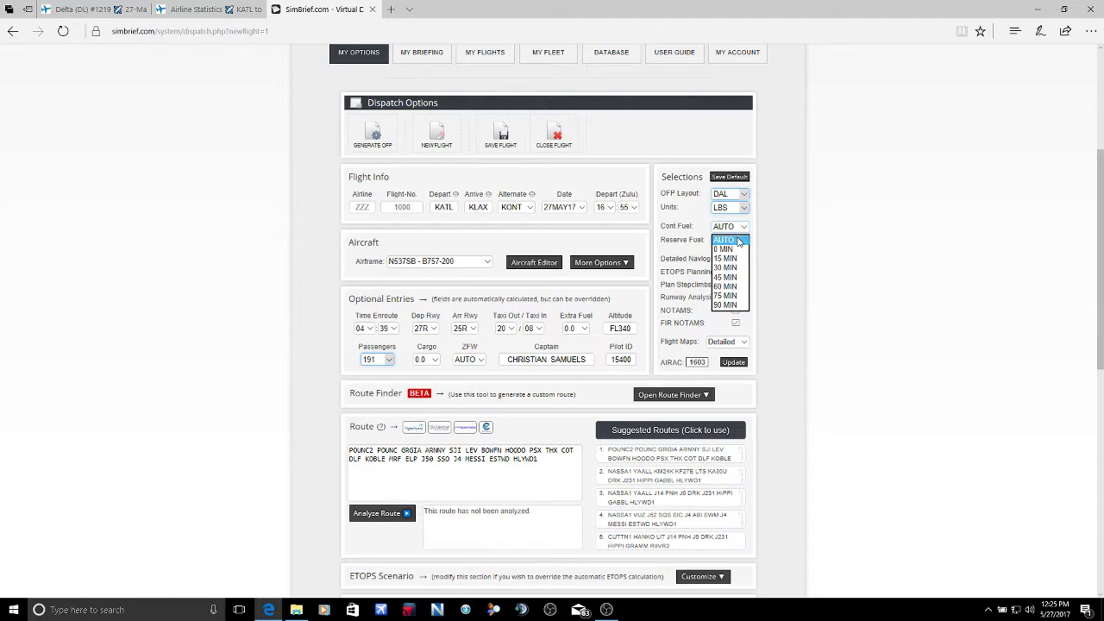
click(726, 268)
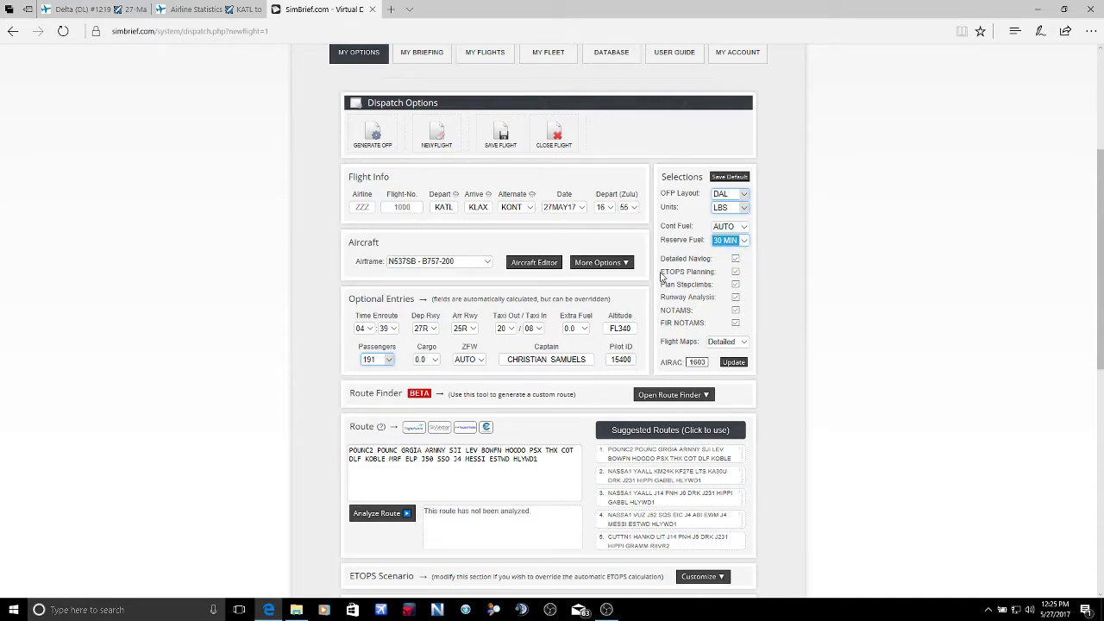
click(735, 343)
click(720, 342)
scroll(783, 305, down, 3)
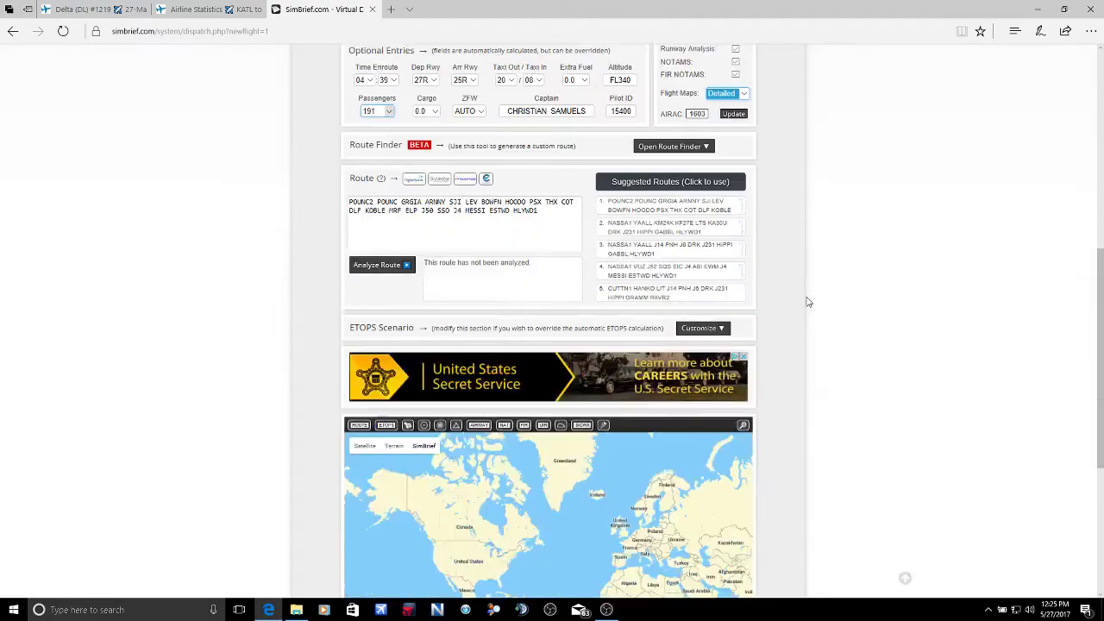
scroll(806, 301, down, 2)
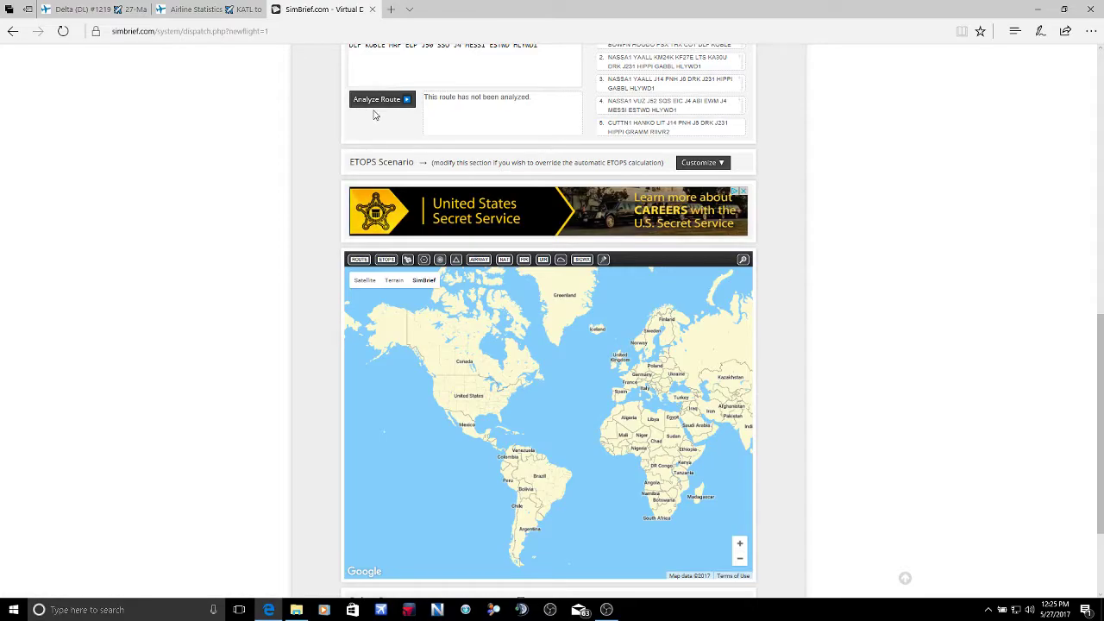
scroll(263, 138, up, 1)
scroll(560, 162, up, 1)
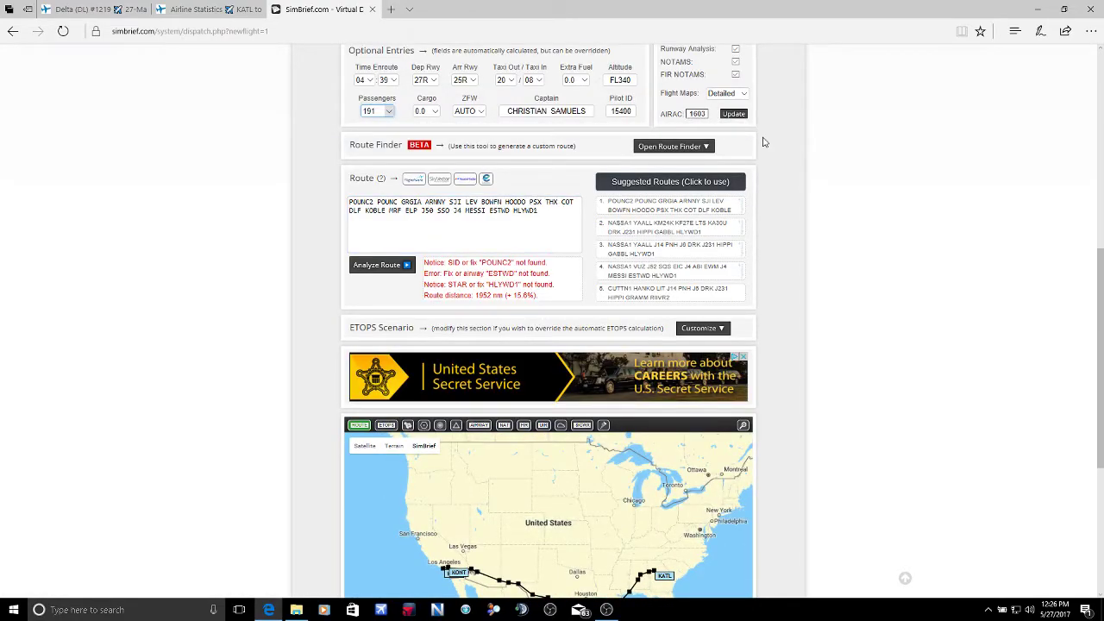
scroll(803, 201, up, 1)
scroll(801, 201, down, 1)
scroll(802, 202, down, 3)
scroll(900, 274, up, 1)
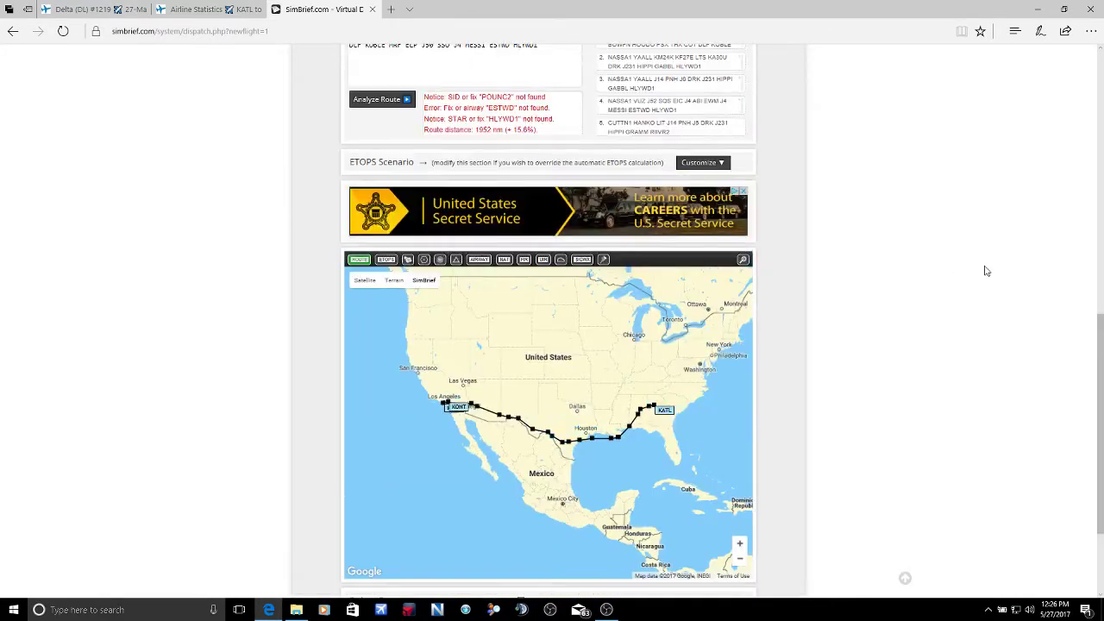
scroll(736, 152, up, 1)
click(690, 146)
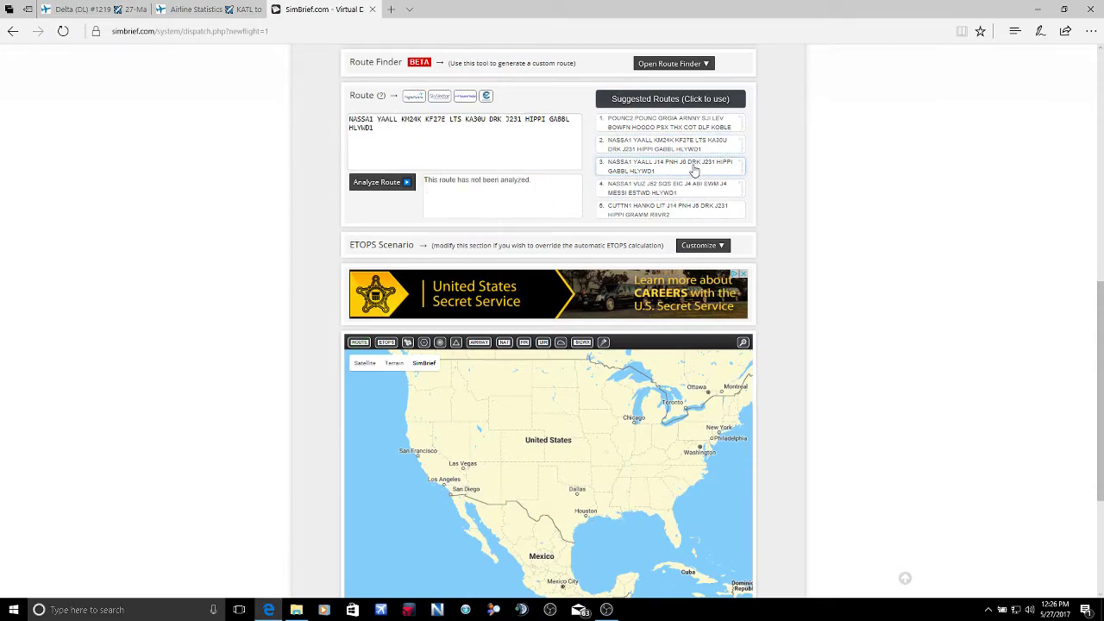
click(380, 188)
scroll(253, 327, up, 1)
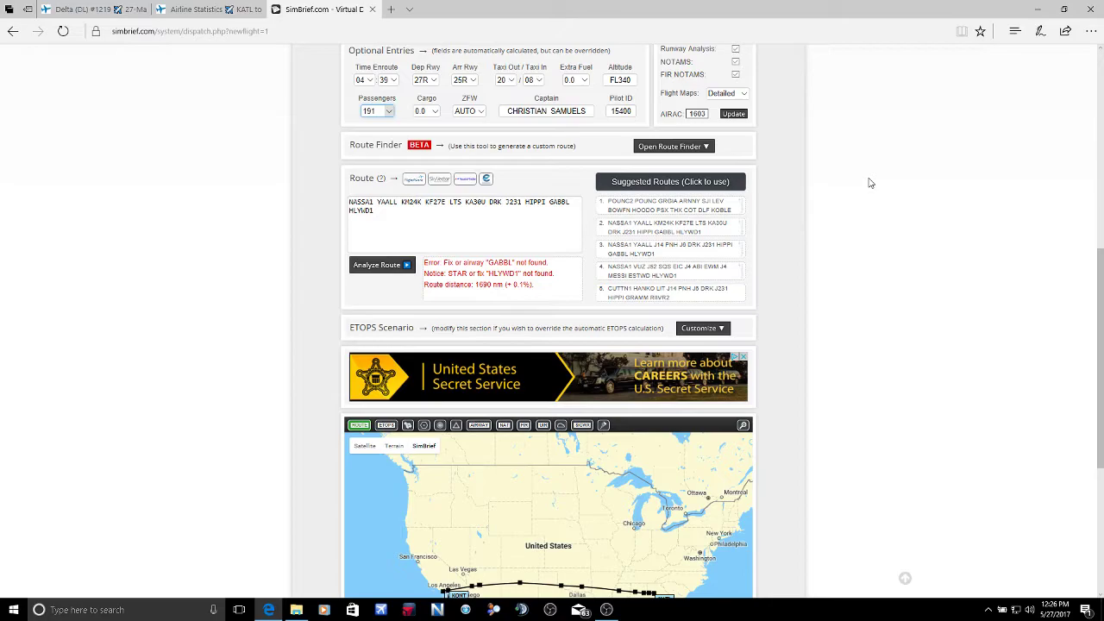
scroll(870, 183, down, 1)
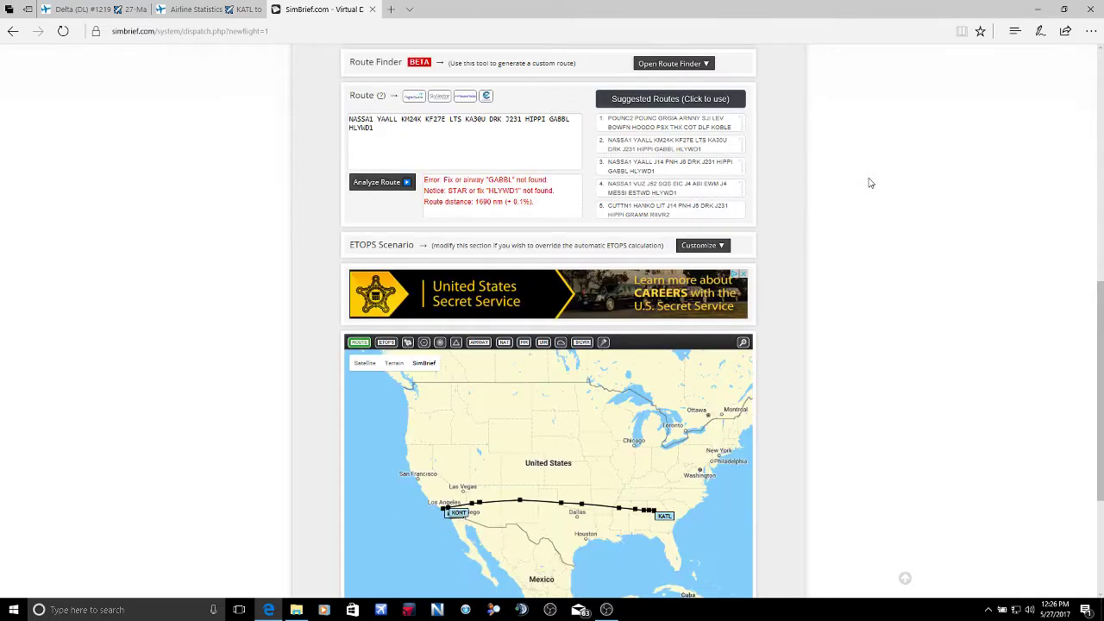
click(681, 125)
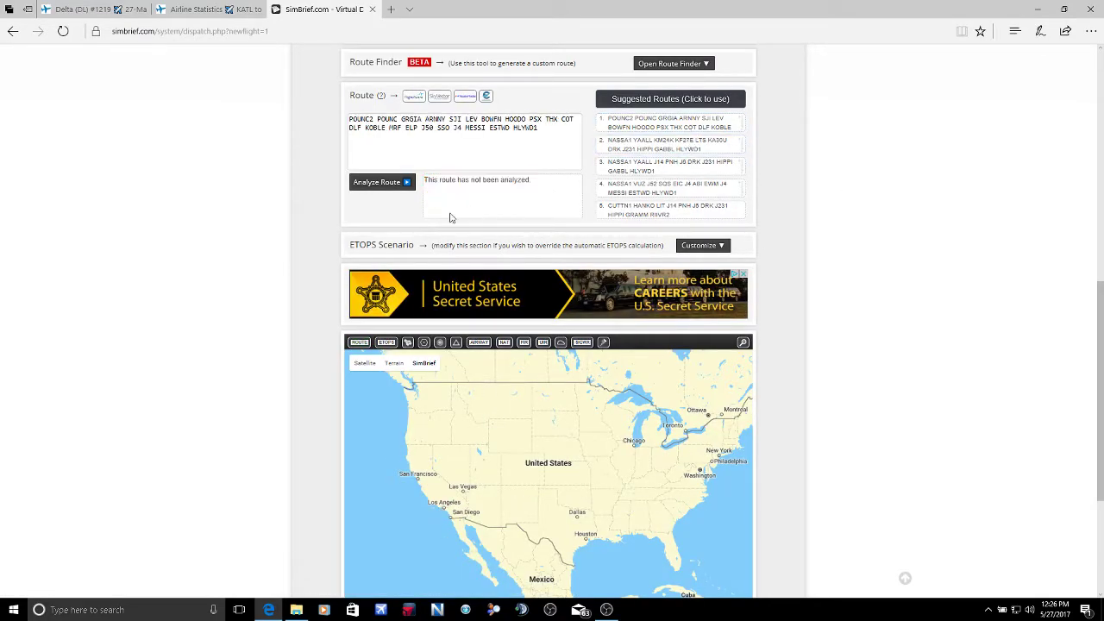
click(459, 118)
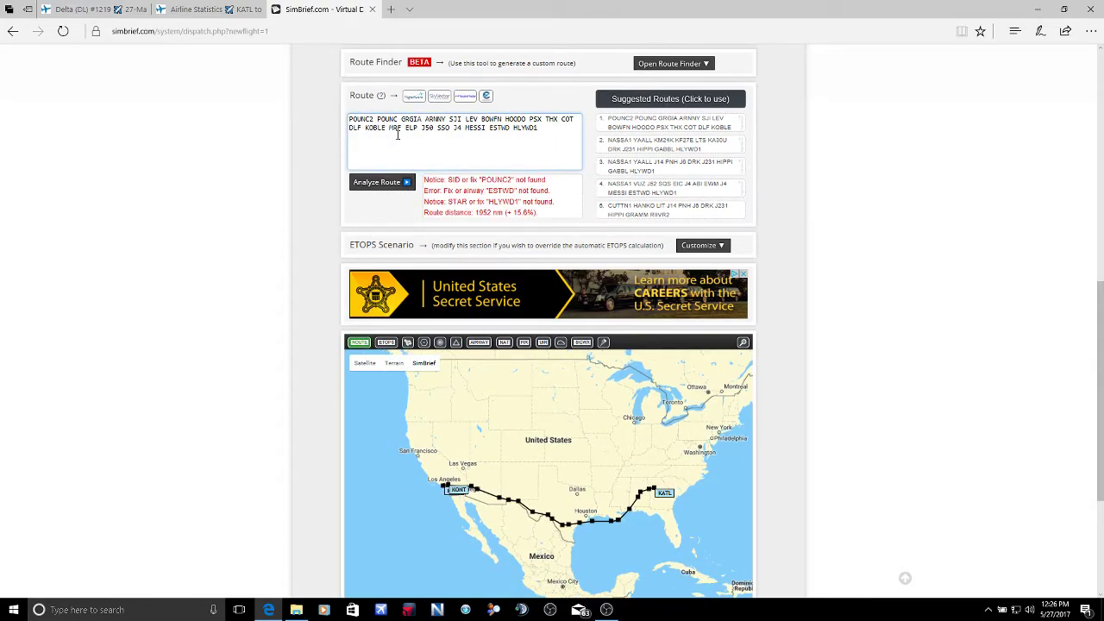
scroll(660, 498, up, 1)
scroll(638, 483, up, 1)
scroll(622, 470, up, 1)
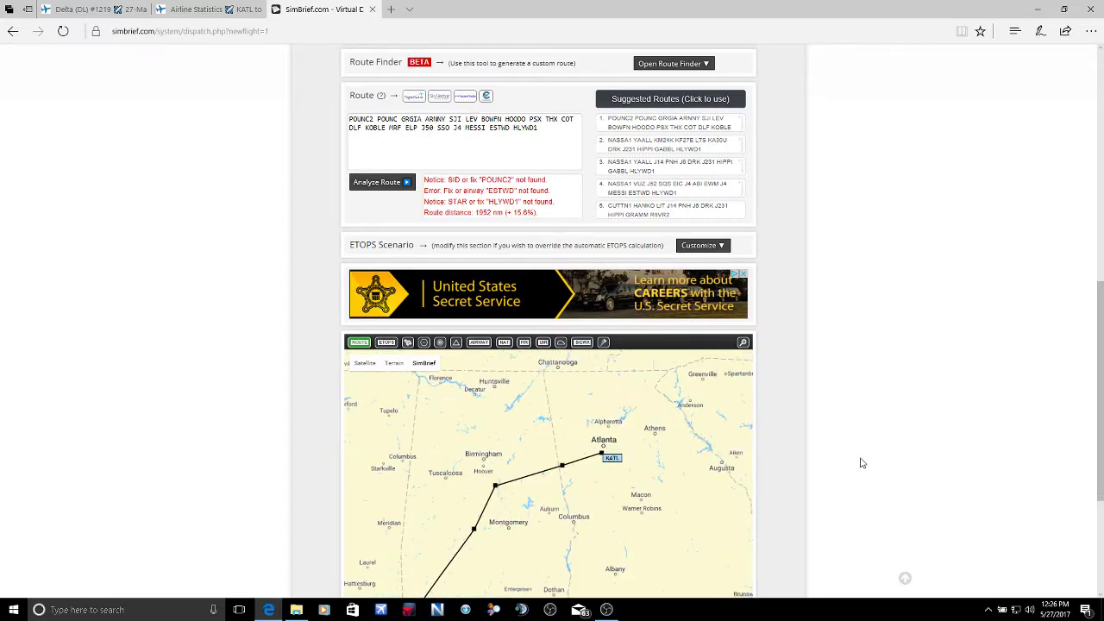
scroll(860, 463, up, 2)
scroll(866, 405, down, 2)
scroll(560, 470, down, 1)
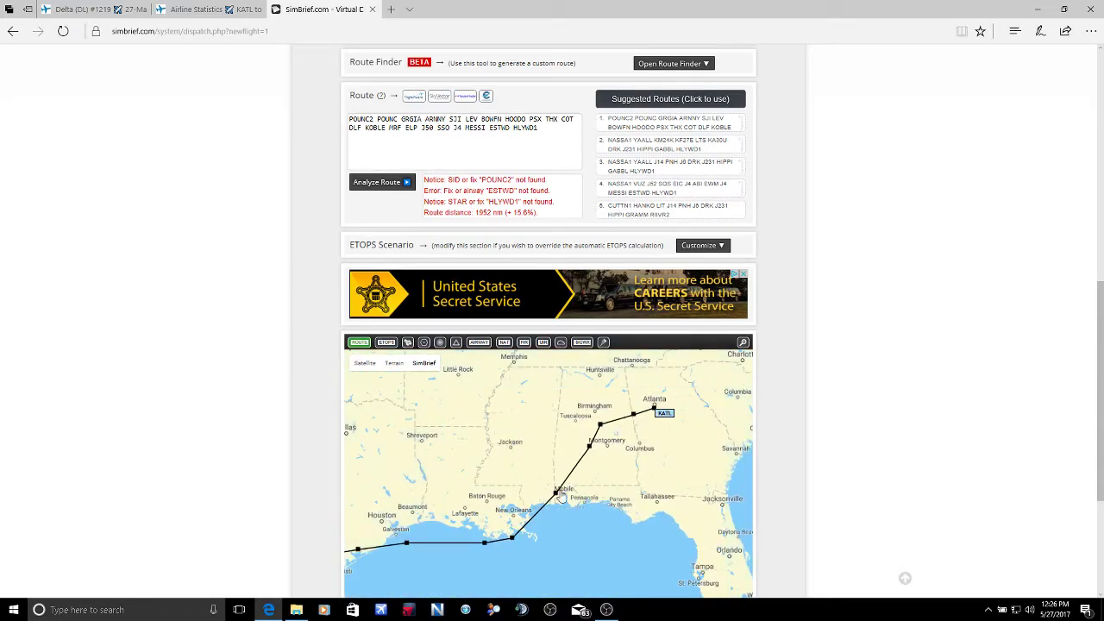
drag(362, 431, 483, 465)
scroll(551, 457, up, 2)
scroll(634, 486, up, 1)
scroll(635, 485, down, 1)
drag(751, 444, 656, 442)
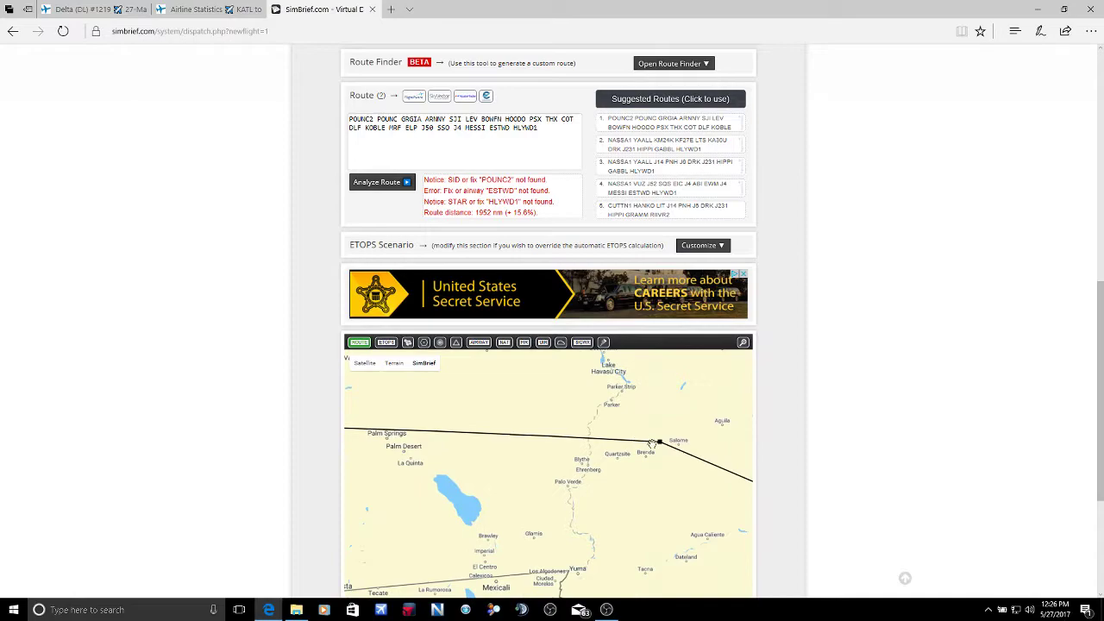
mouse_move(660, 442)
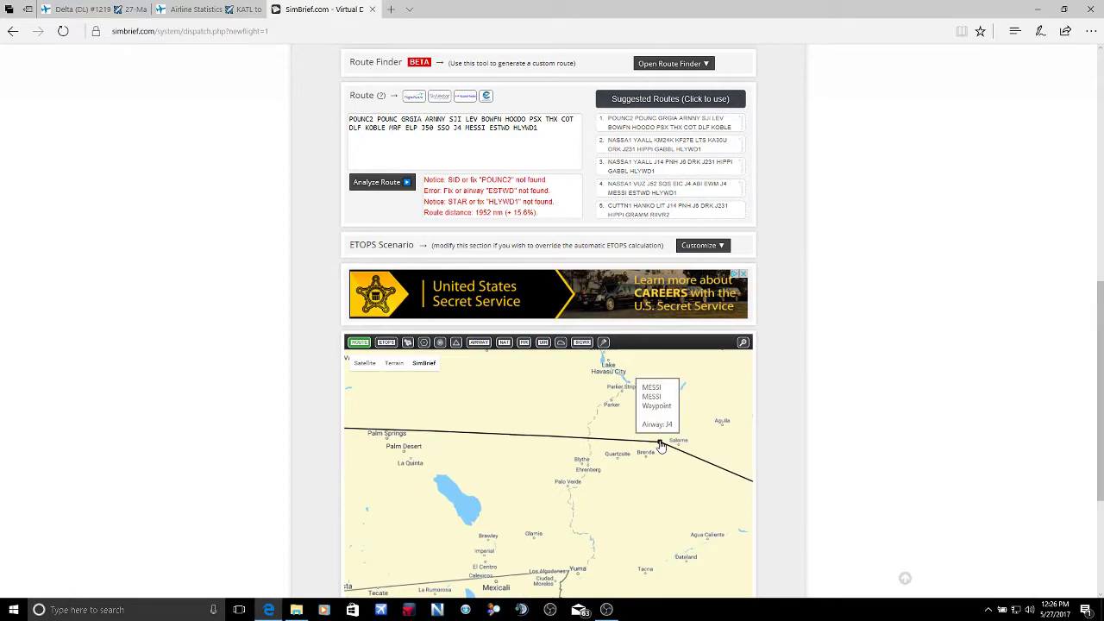
scroll(659, 444, down, 2)
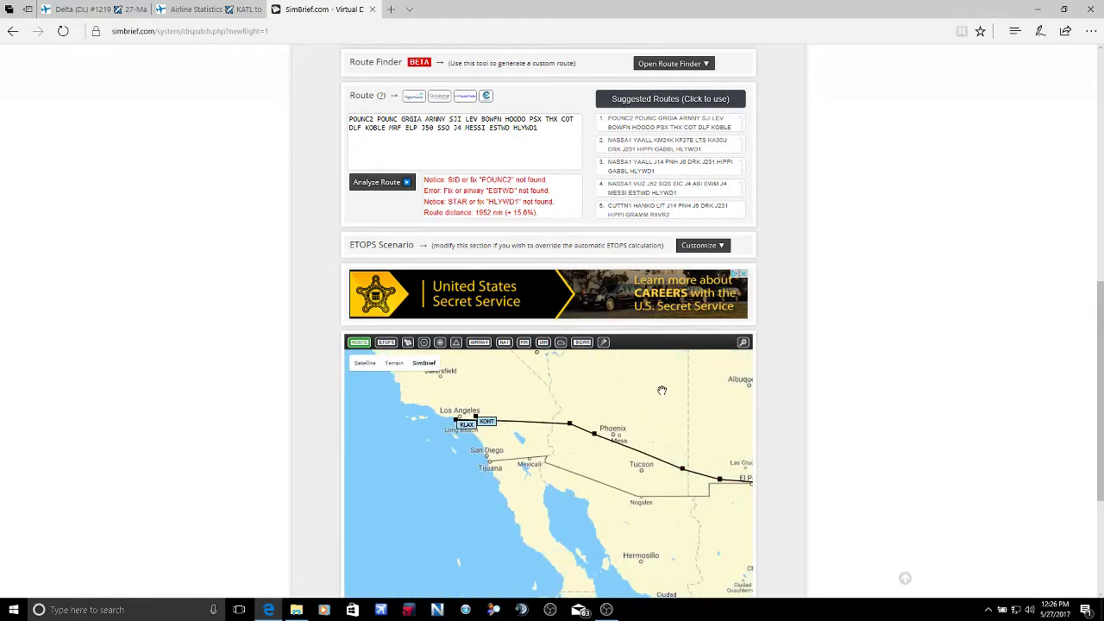
scroll(876, 209, up, 1)
scroll(877, 211, up, 2)
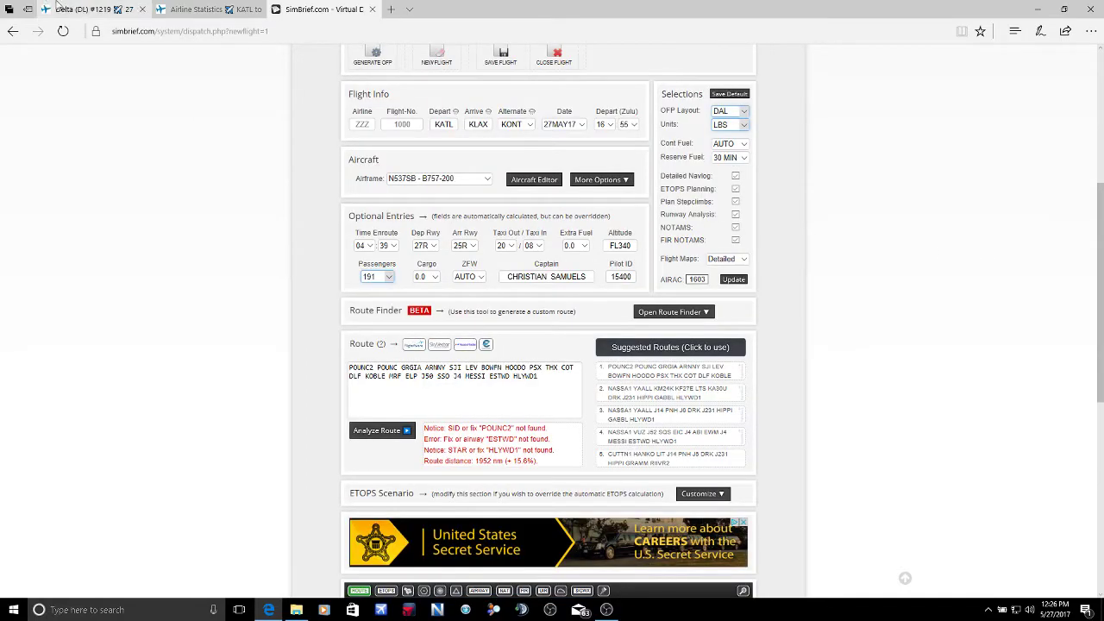
Copy the Delta flight's filed route from FlightAware into simBrief's Route box.
click(61, 6)
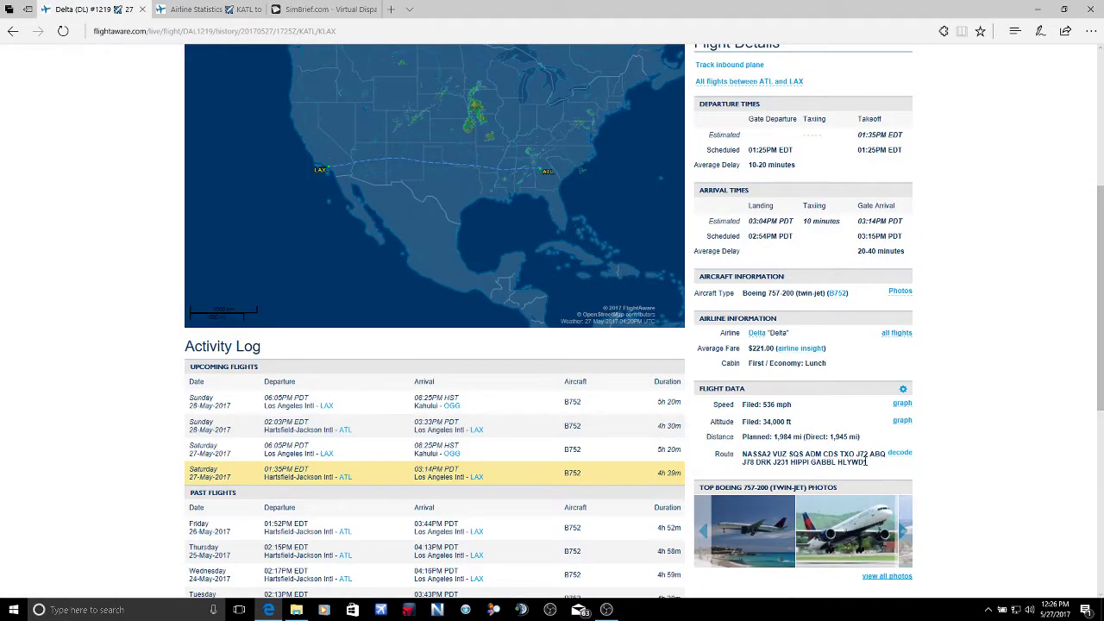
drag(868, 462, 761, 449)
key(ctrl+c)
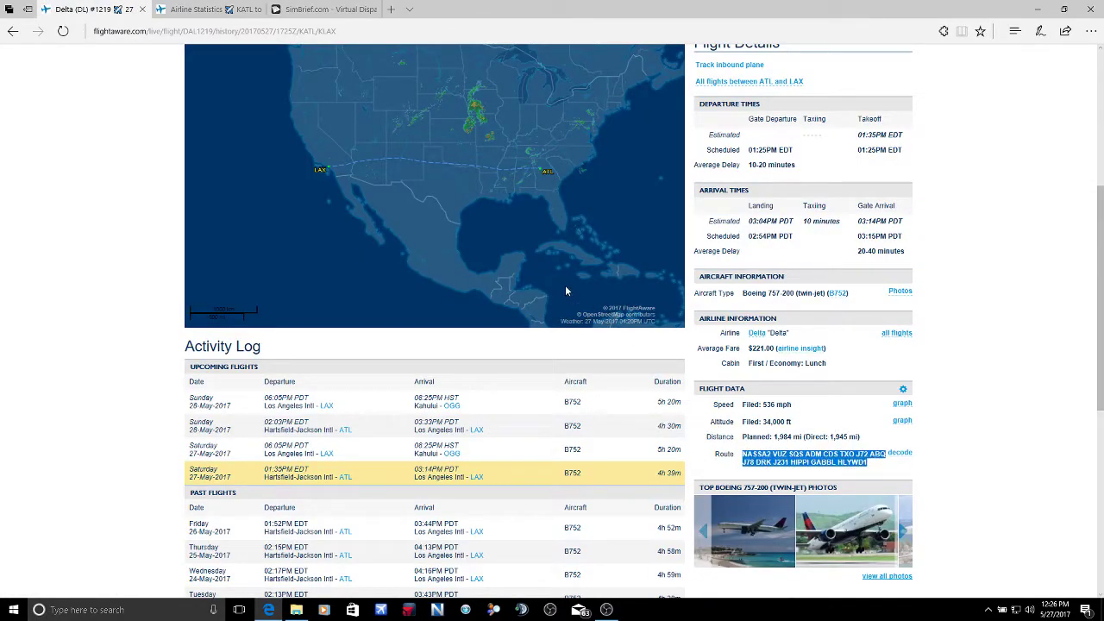
click(323, 9)
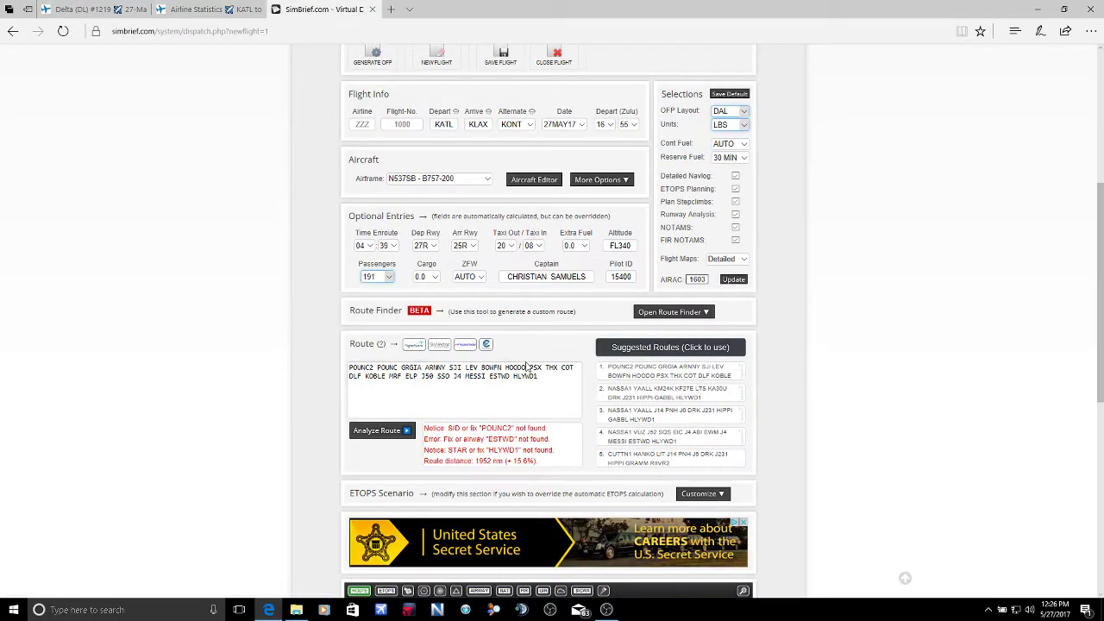
drag(539, 376, 308, 353)
key(ctrl+v)
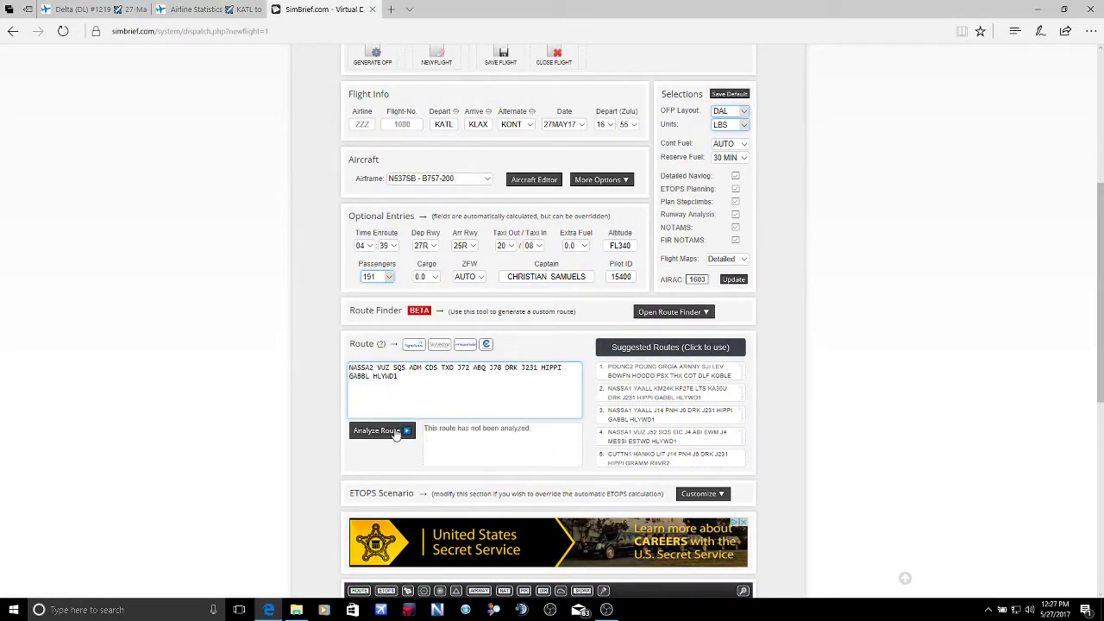
Analyze the new 1697 nm route and compare it with FlightAware's track.
click(395, 434)
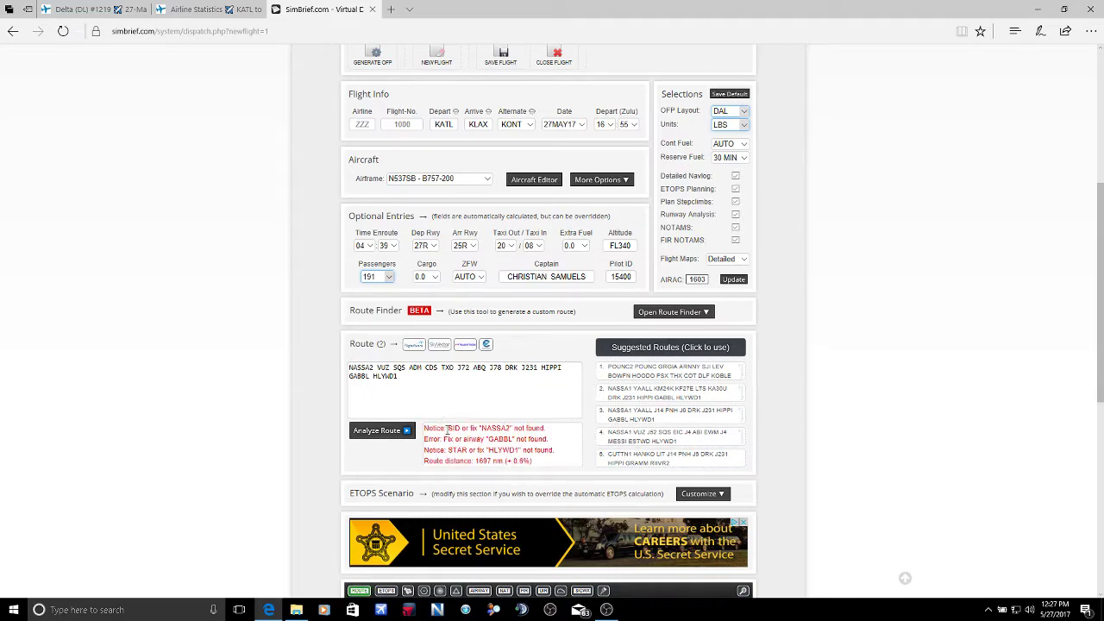
scroll(857, 406, down, 1)
scroll(902, 402, down, 1)
scroll(902, 402, down, 1)
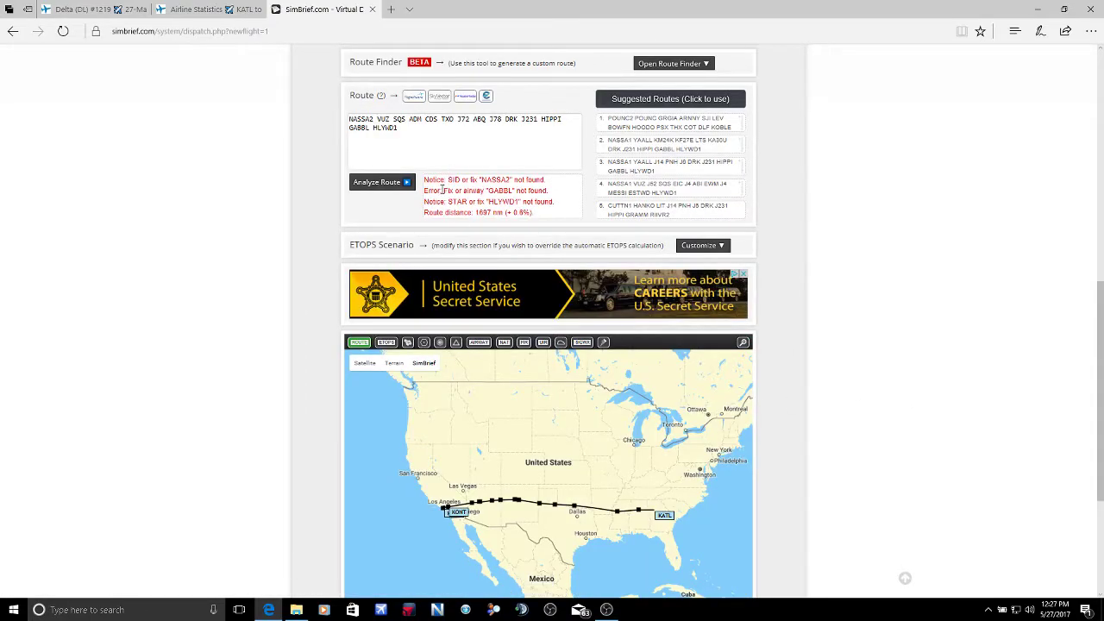
scroll(811, 201, up, 1)
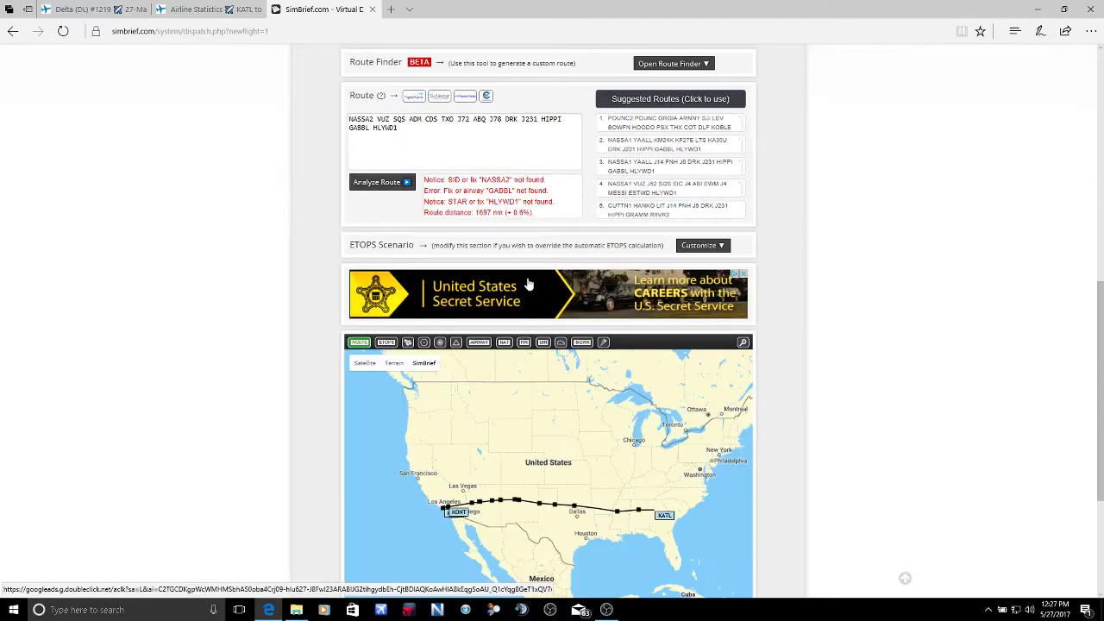
scroll(848, 243, down, 1)
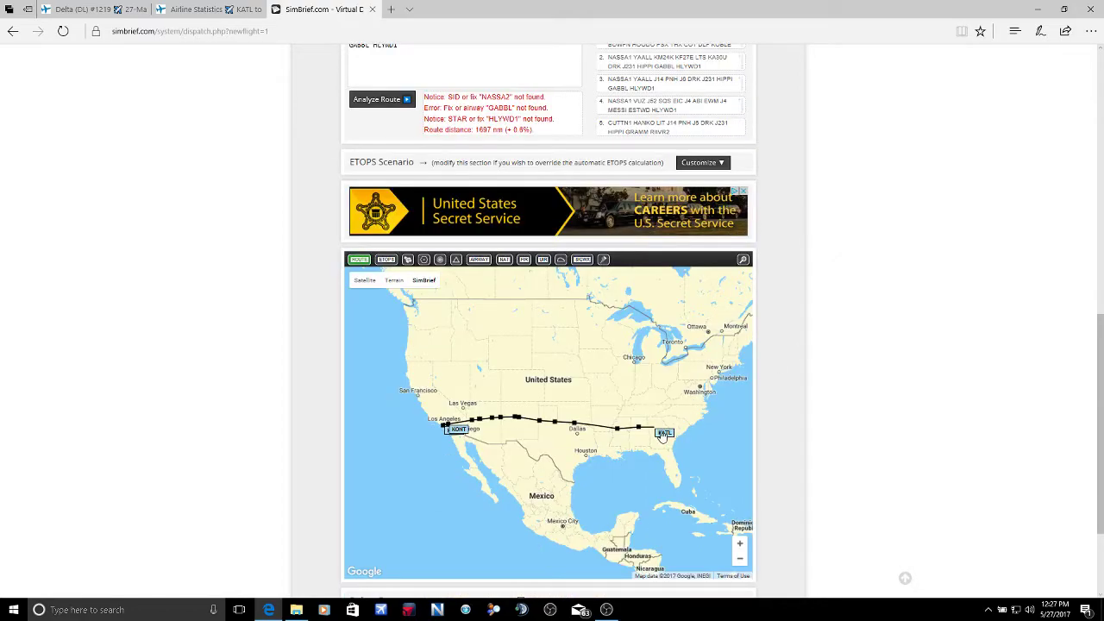
scroll(662, 434, up, 1)
scroll(652, 427, down, 1)
scroll(518, 438, up, 1)
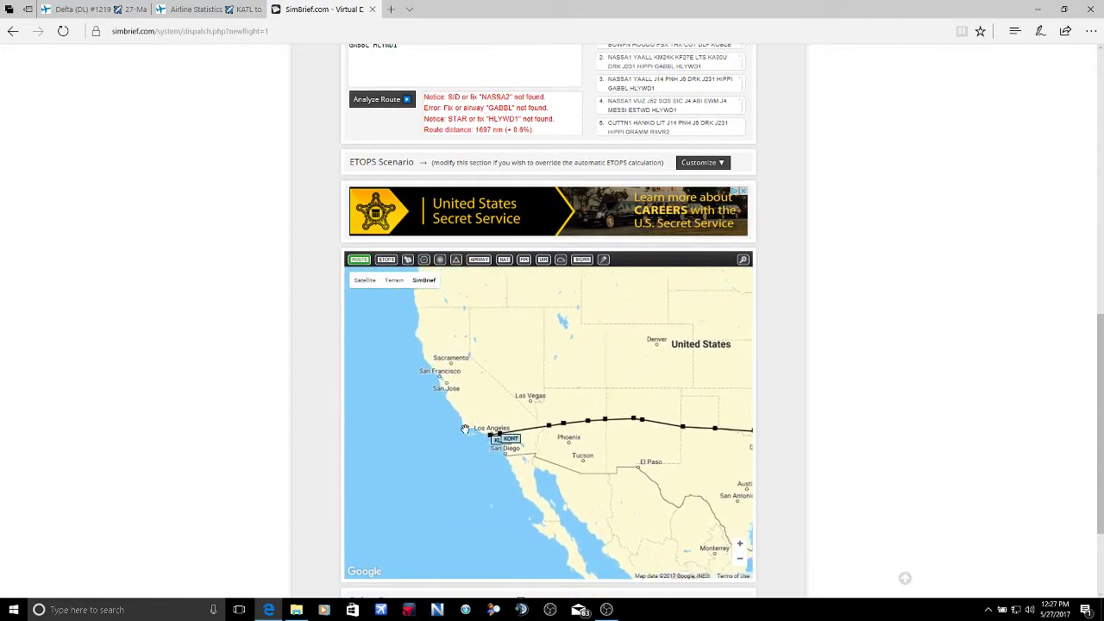
scroll(523, 438, down, 1)
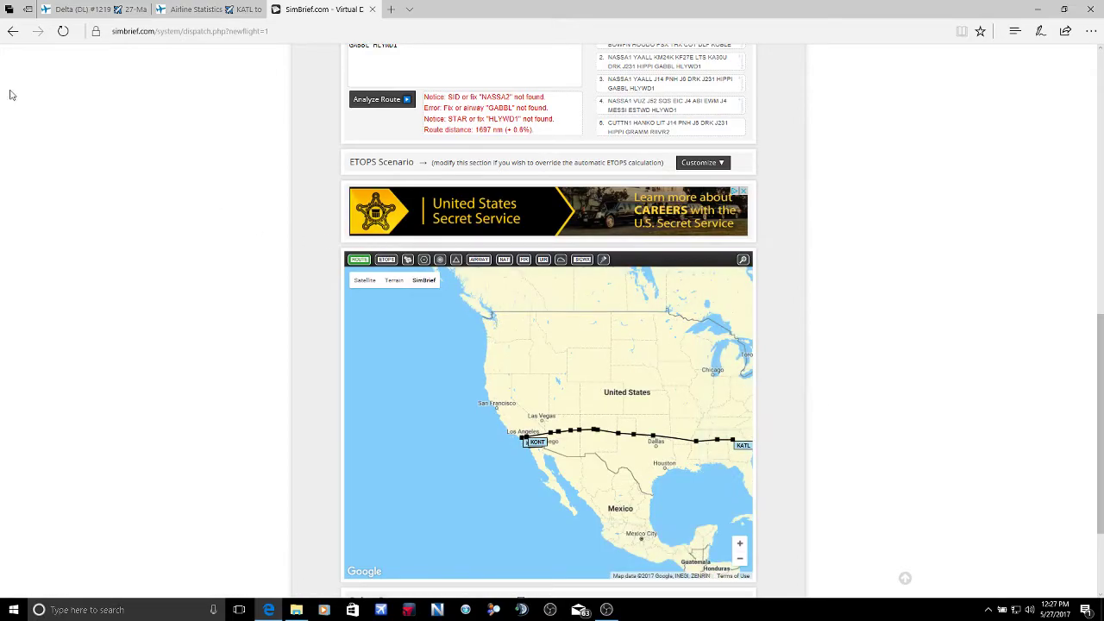
key(ctrl+Tab)
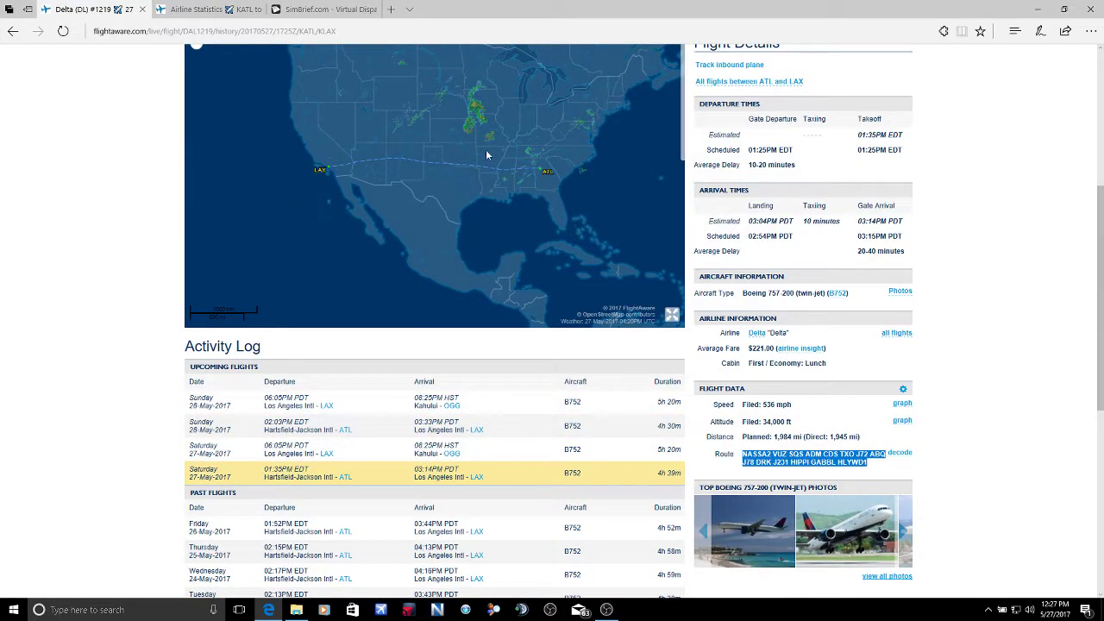
click(284, 9)
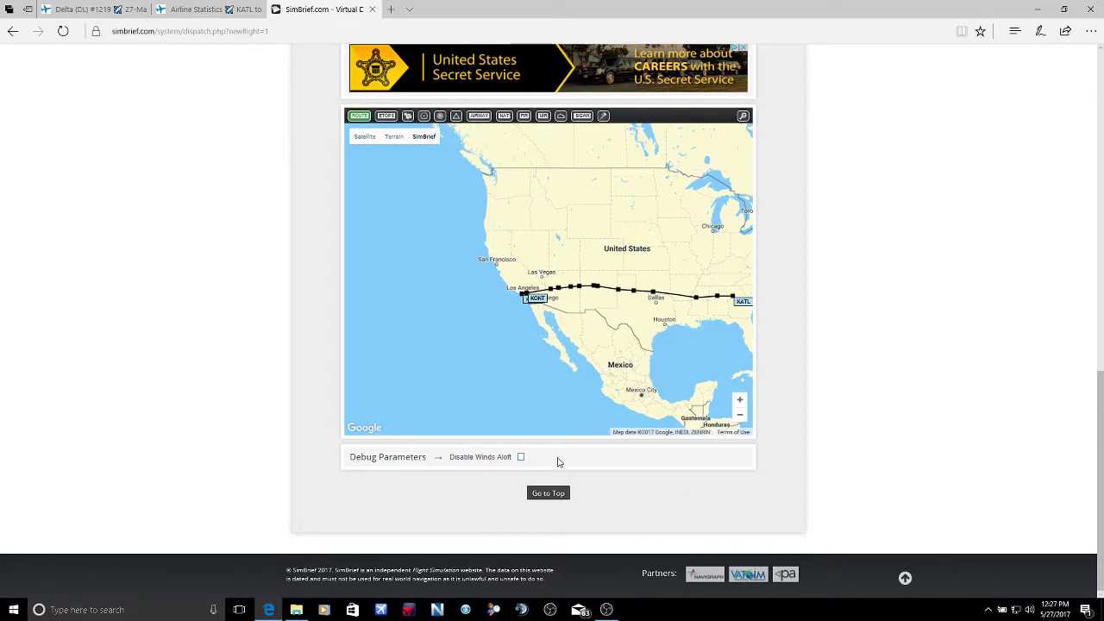
scroll(610, 461, up, 1)
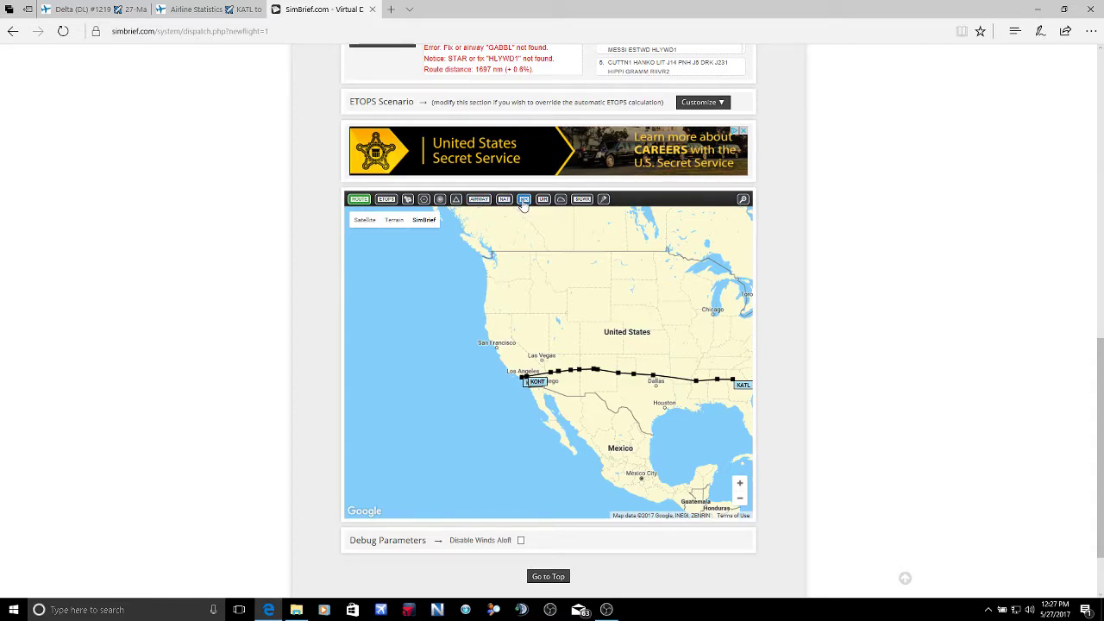
mouse_move(582, 116)
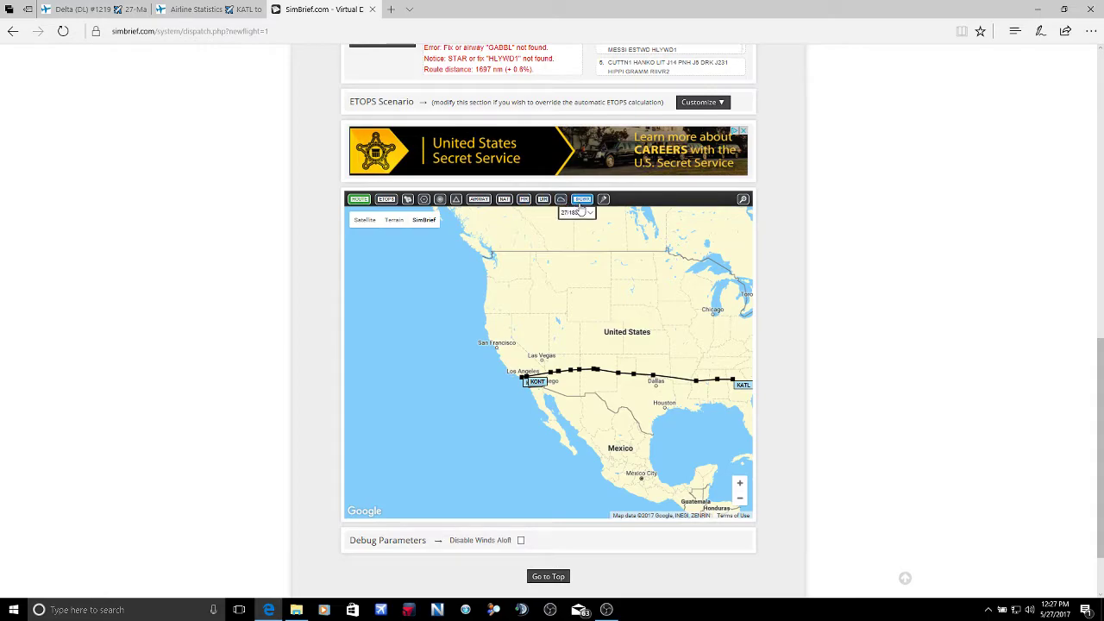
click(581, 201)
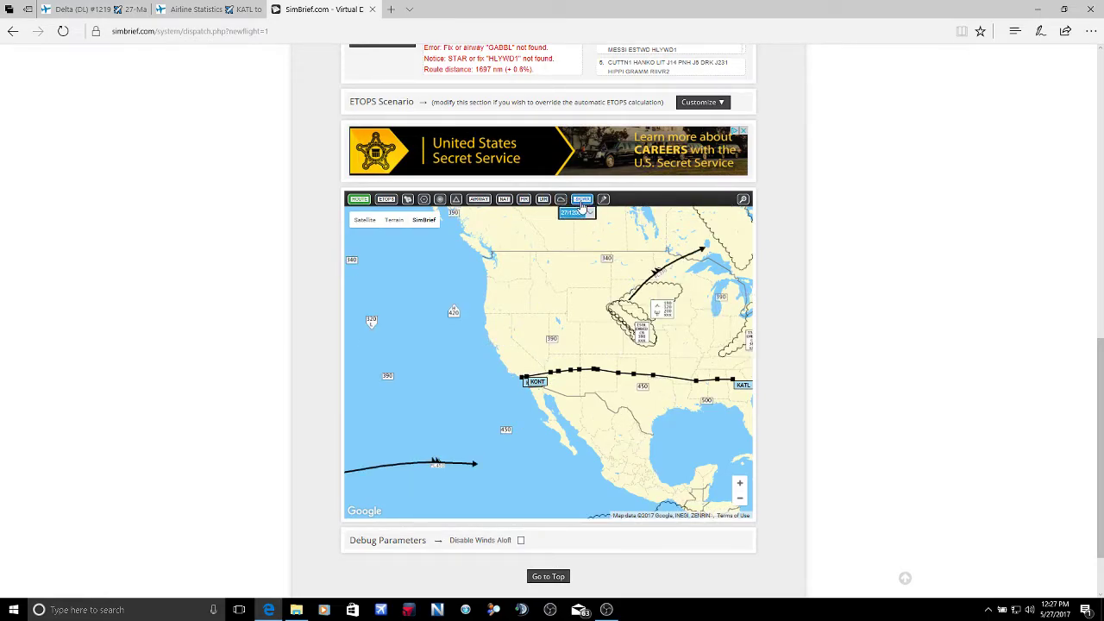
click(581, 200)
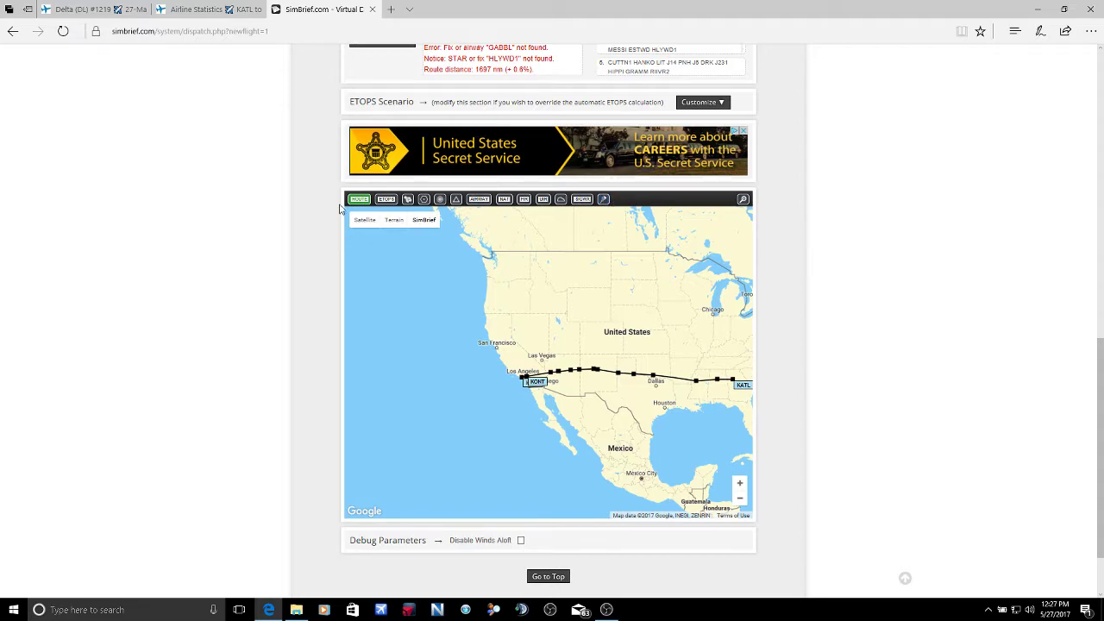
scroll(871, 213, up, 1)
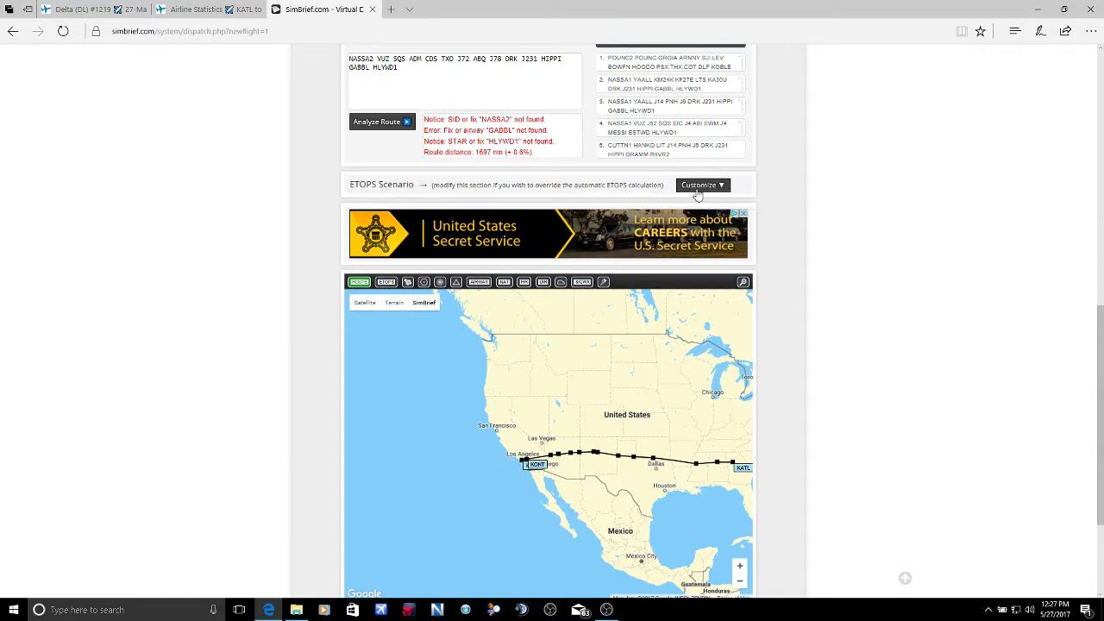
Set the ETOPS target scenario to Auto and auto-calculate it, showing ETOPS not required.
click(700, 188)
click(438, 212)
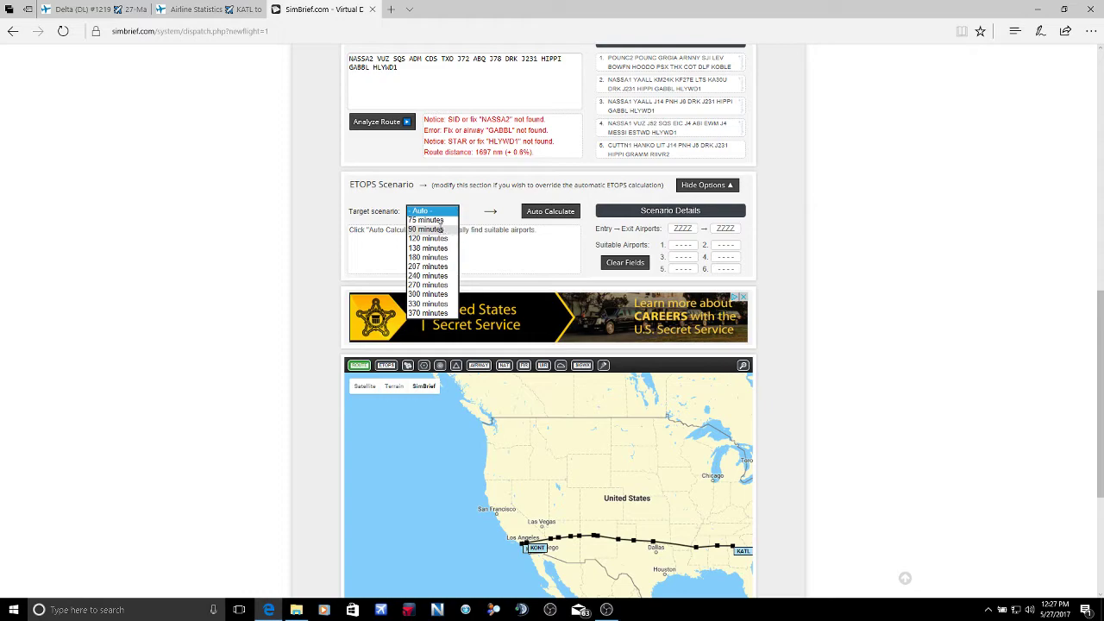
click(441, 229)
click(431, 212)
click(423, 190)
click(550, 211)
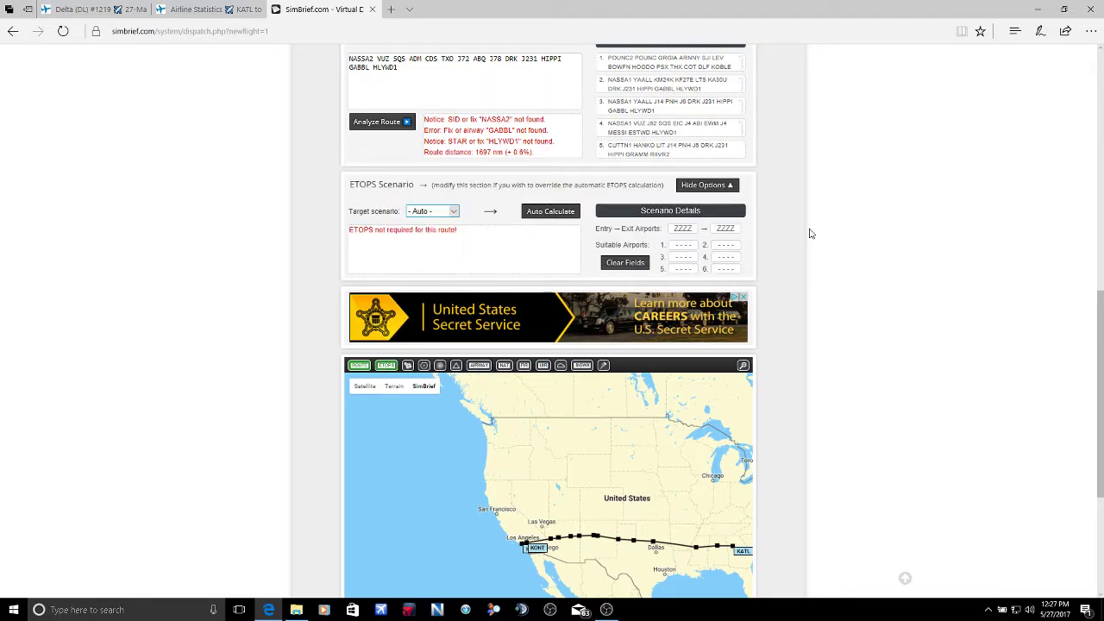
scroll(873, 406, down, 1)
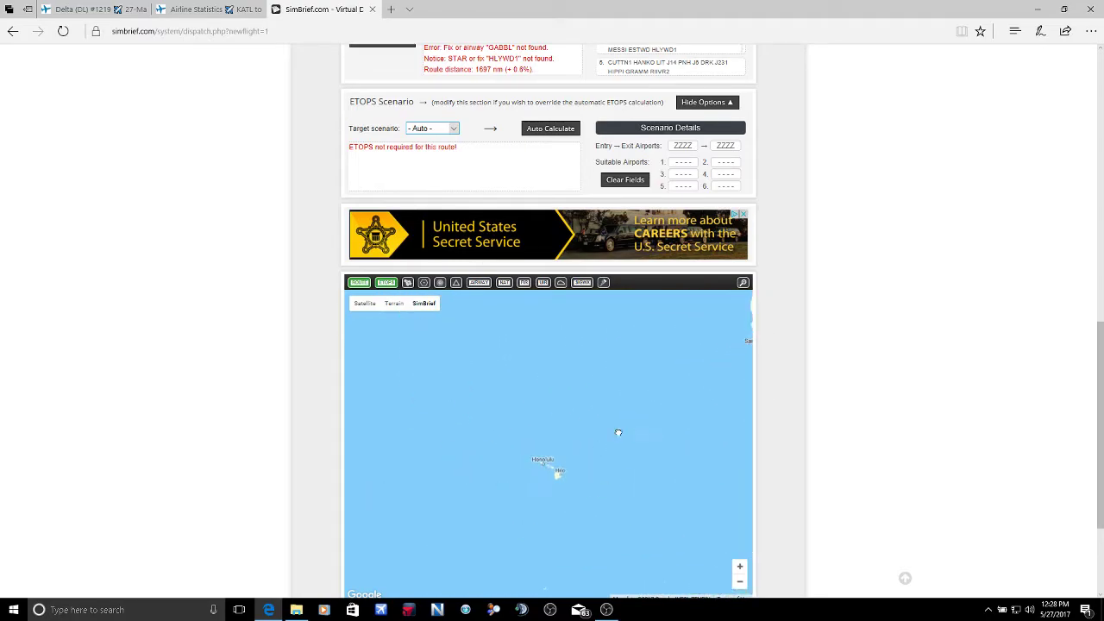
scroll(961, 382, up, 3)
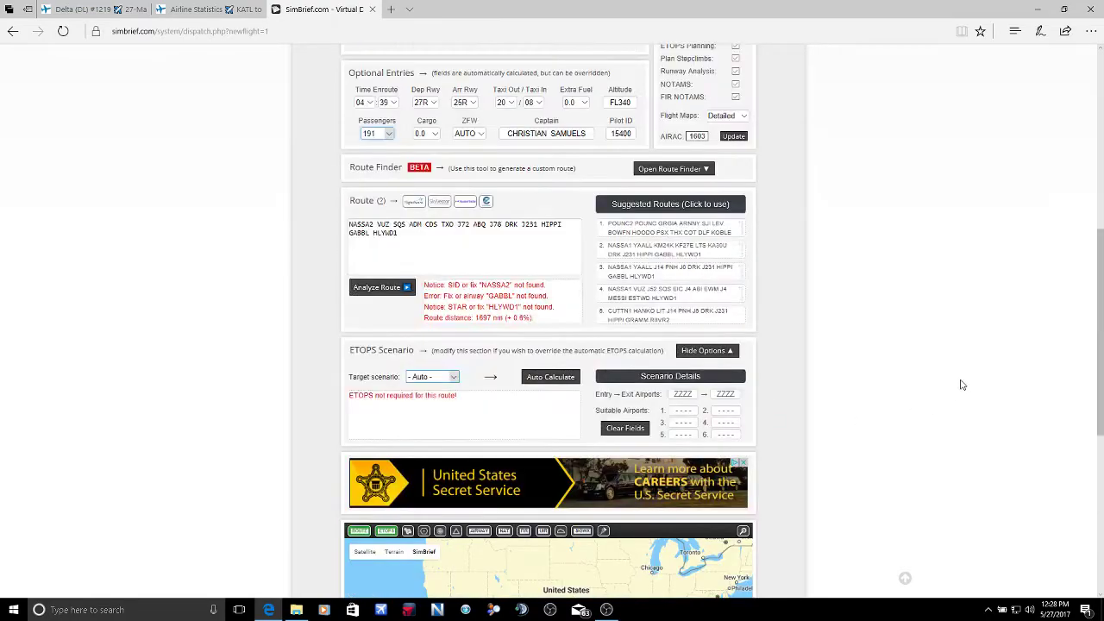
scroll(962, 385, up, 2)
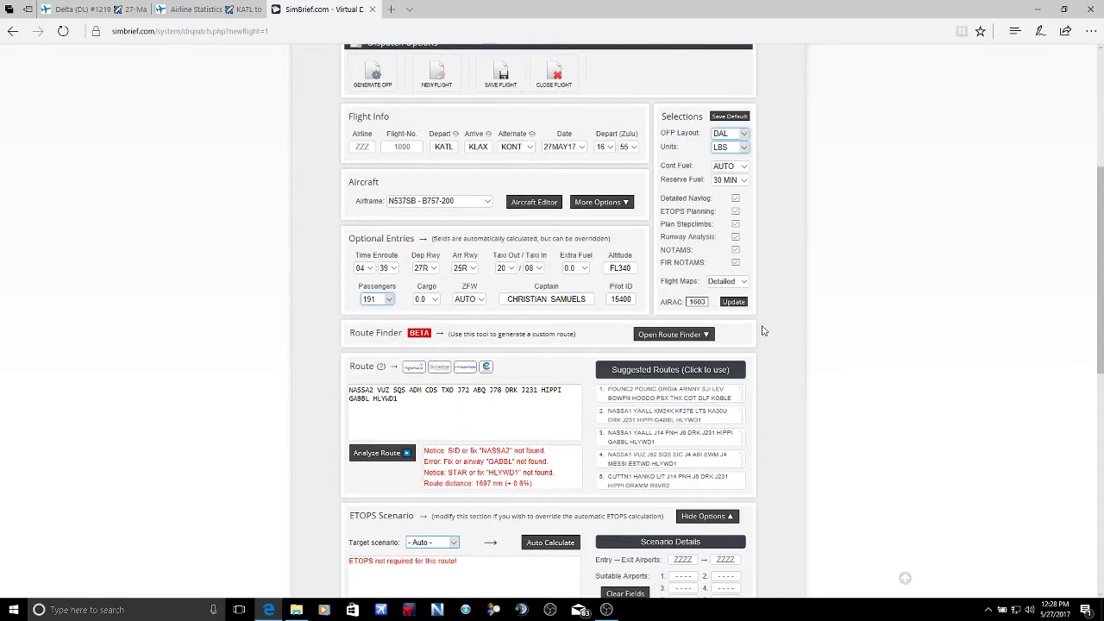
Generate and confirm the KATL–KLAX OFP, producing a briefing with 4:16 air time.
click(815, 338)
scroll(875, 327, down, 7)
scroll(877, 330, up, 5)
scroll(877, 330, up, 2)
click(371, 78)
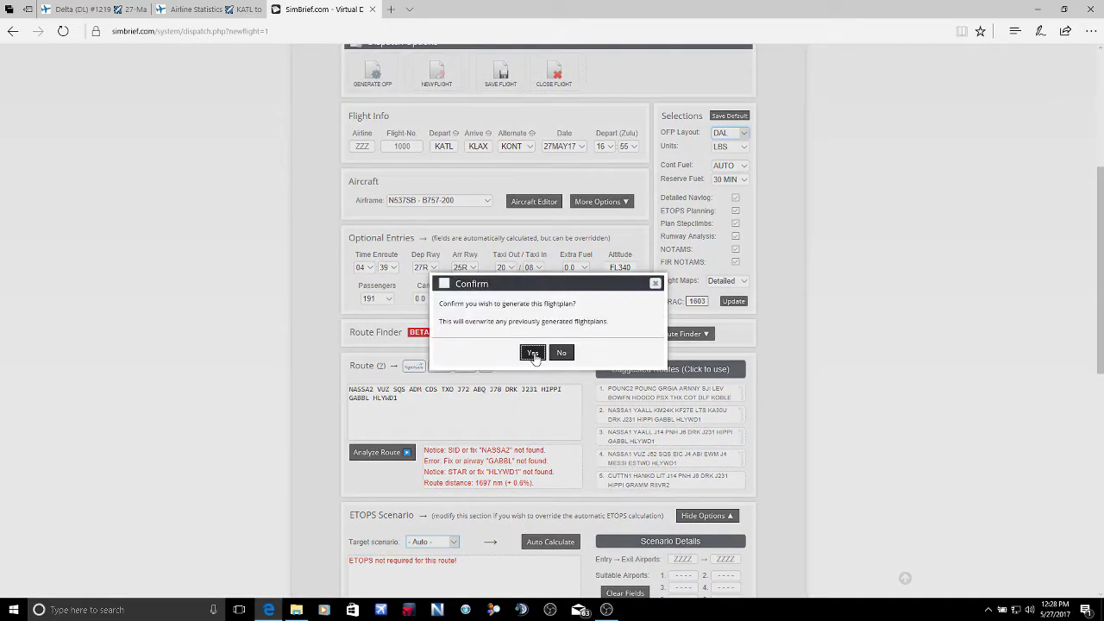
click(532, 352)
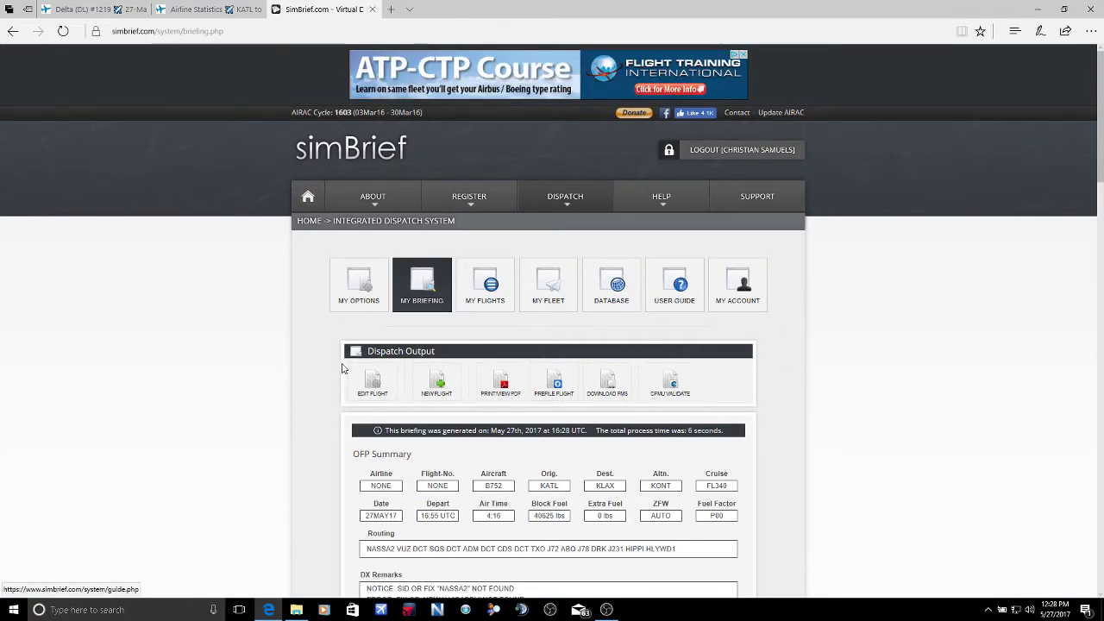
scroll(673, 321, down, 1)
scroll(673, 320, down, 1)
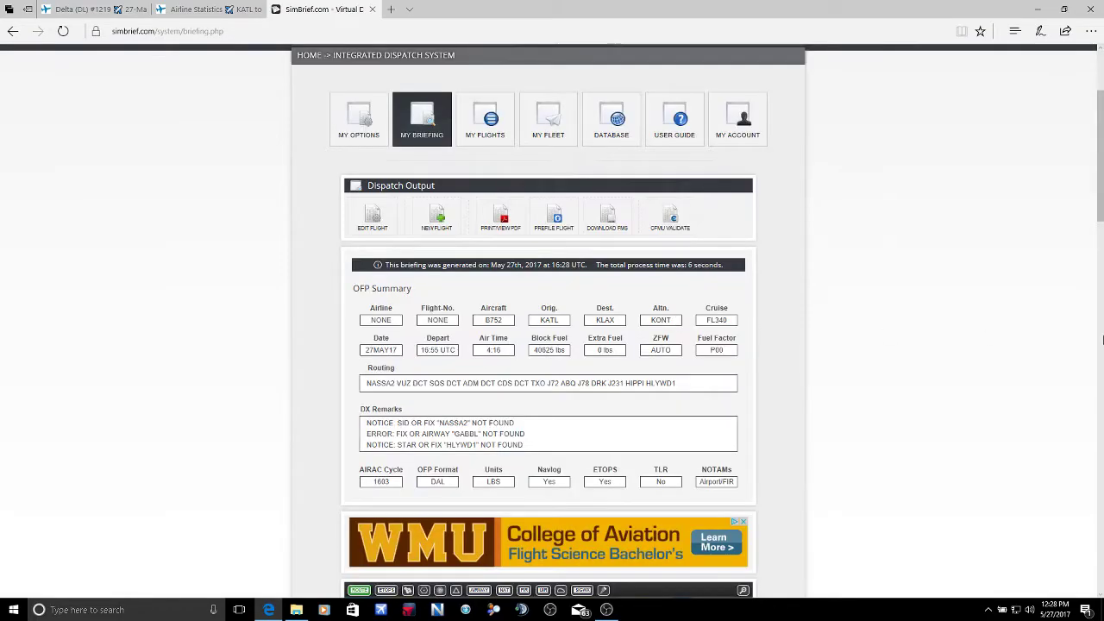
scroll(821, 392, down, 3)
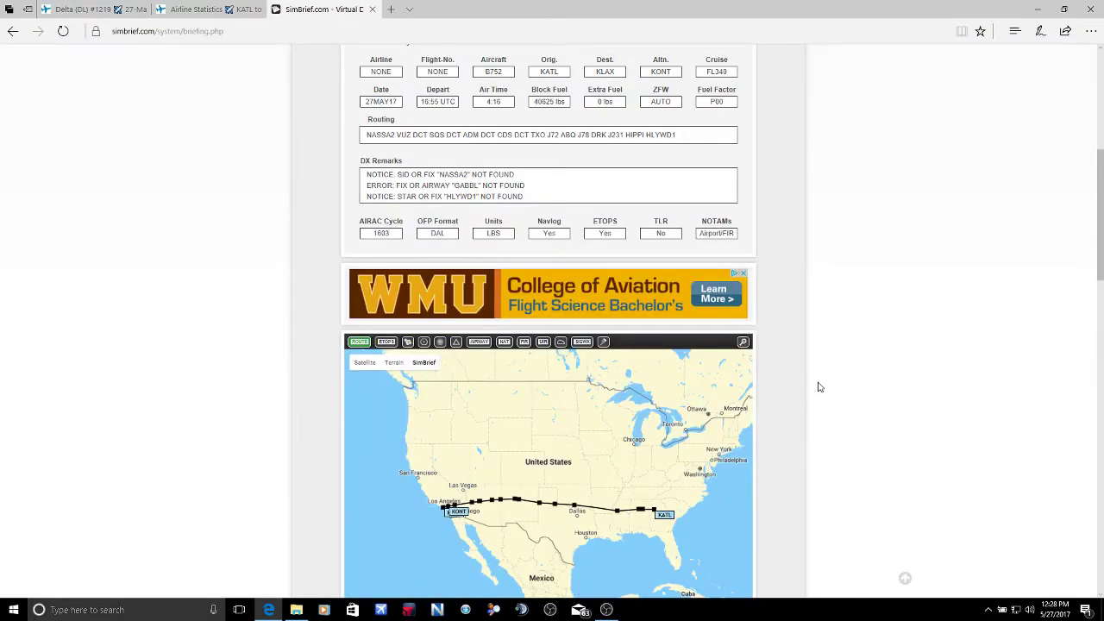
scroll(819, 387, up, 2)
scroll(819, 385, down, 1)
scroll(819, 385, down, 1)
scroll(819, 385, up, 1)
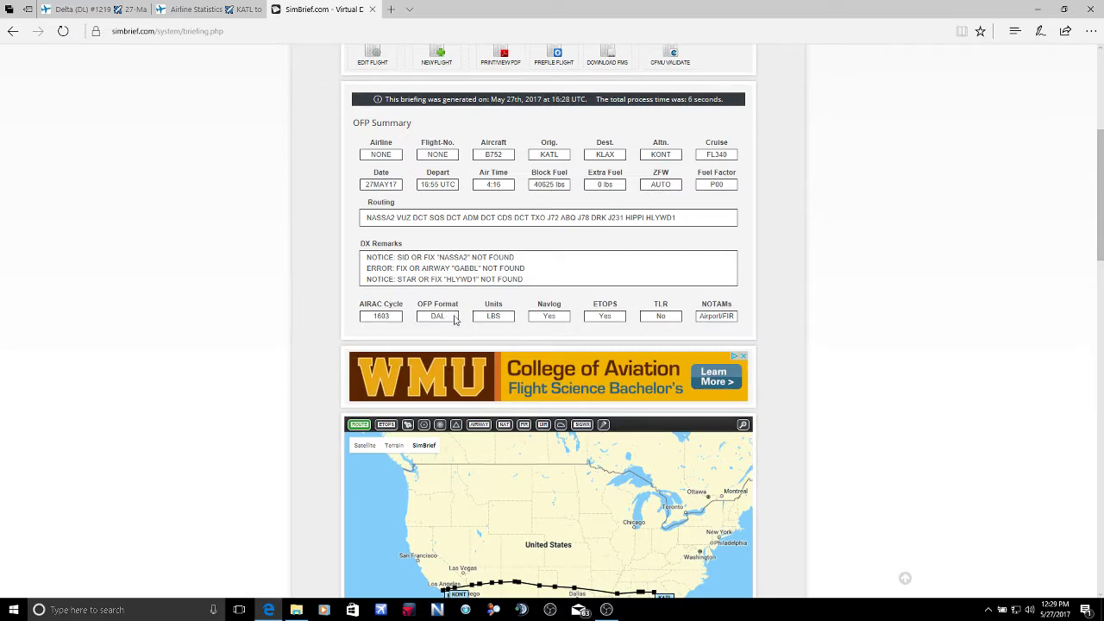
scroll(908, 190, down, 3)
scroll(909, 190, down, 3)
scroll(909, 190, down, 3)
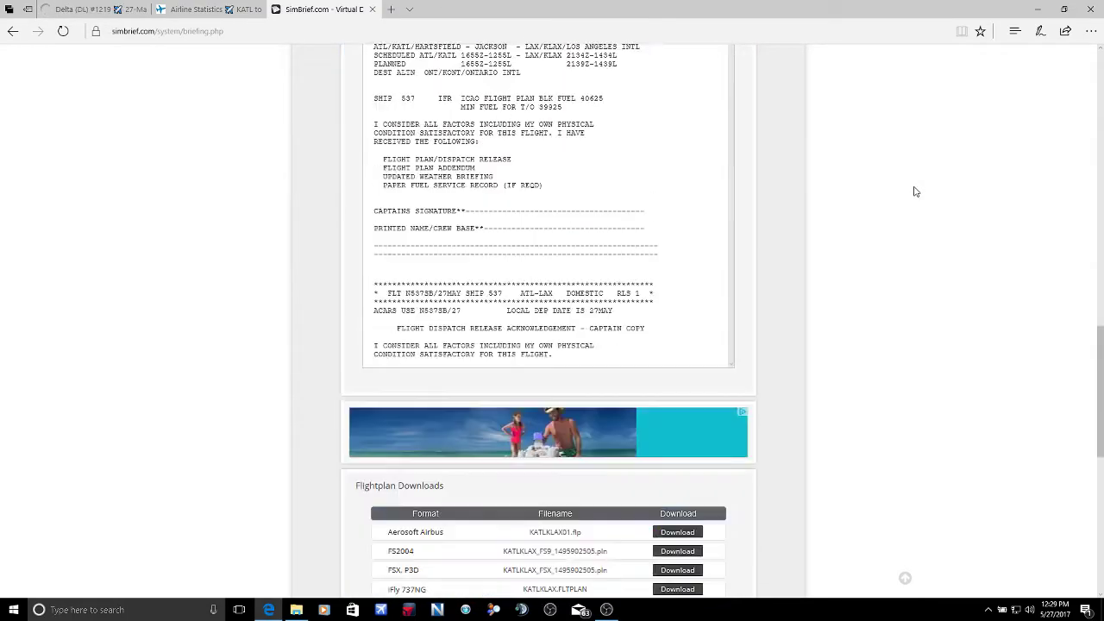
scroll(915, 191, down, 4)
scroll(915, 191, down, 2)
scroll(911, 189, up, 4)
scroll(911, 189, up, 5)
scroll(905, 189, up, 4)
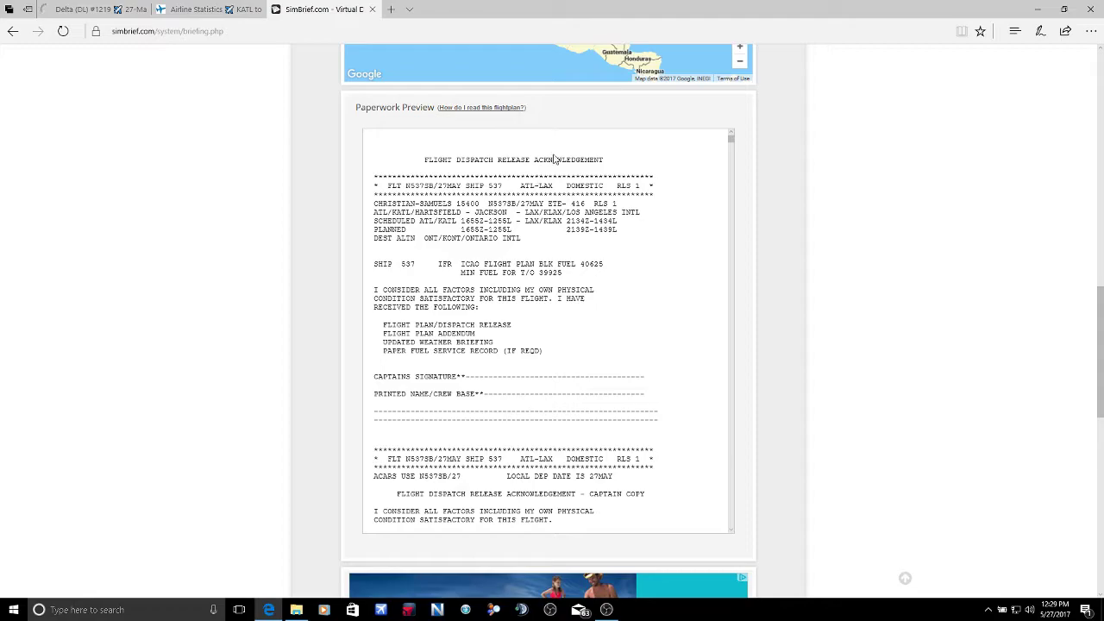
scroll(535, 203, down, 3)
scroll(540, 214, down, 5)
scroll(540, 214, down, 5)
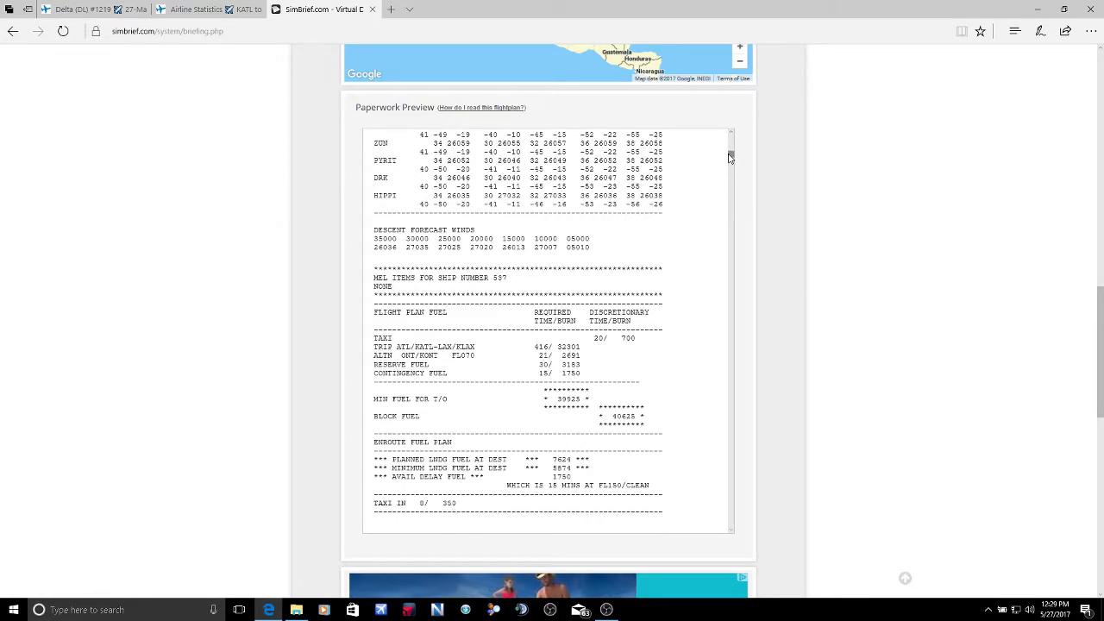
drag(730, 157, 725, 441)
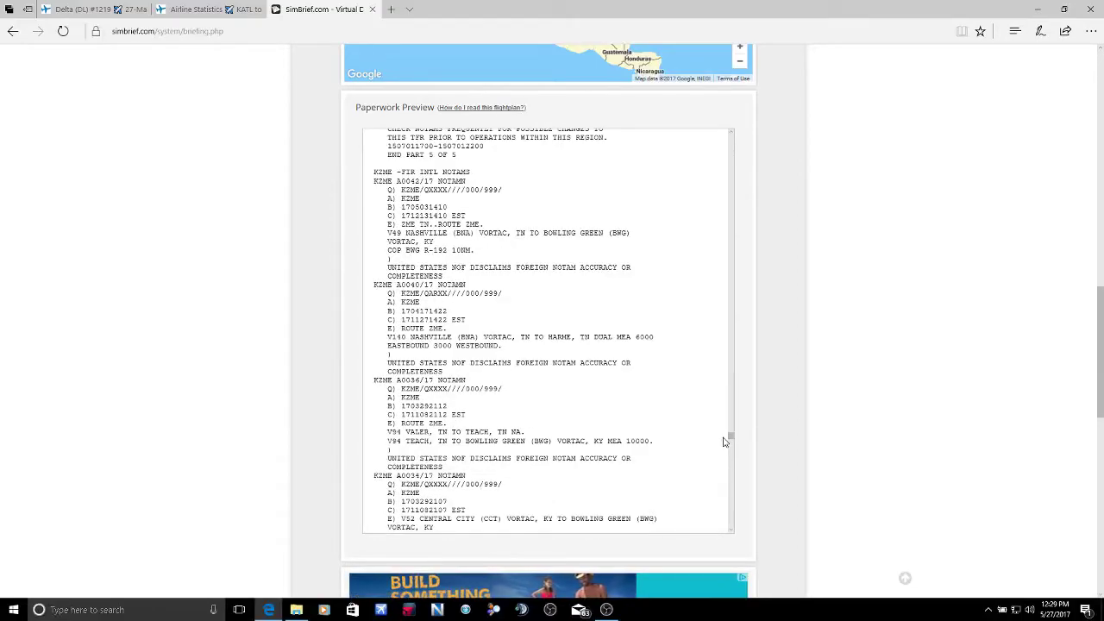
scroll(442, 379, down, 2)
scroll(443, 377, down, 3)
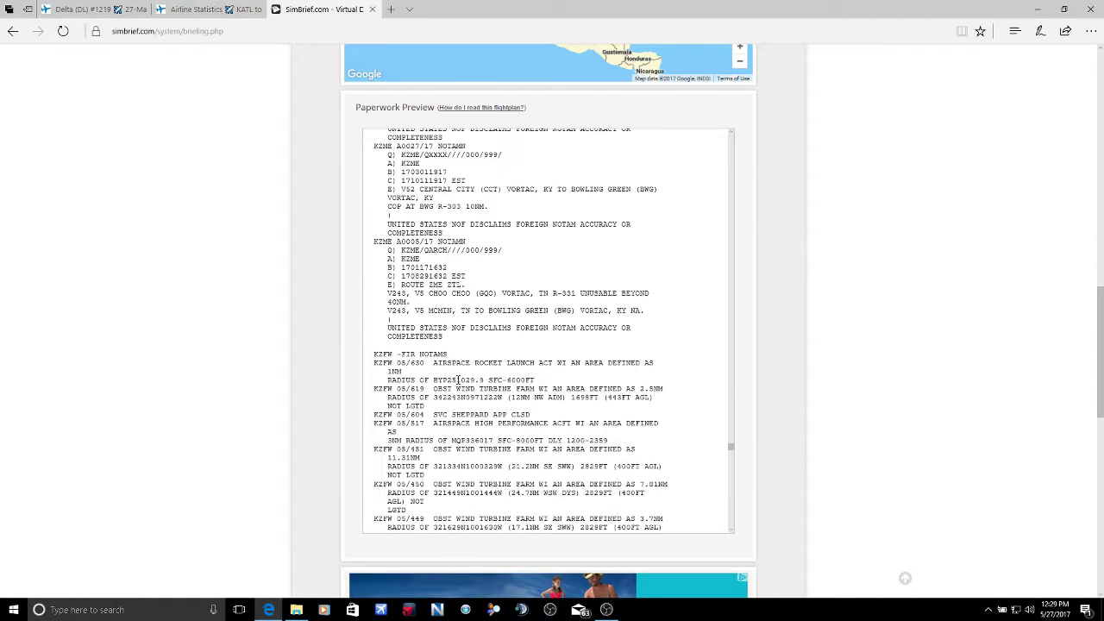
scroll(449, 379, down, 3)
scroll(457, 384, down, 3)
scroll(469, 390, down, 3)
scroll(473, 392, down, 3)
scroll(478, 395, down, 3)
scroll(483, 398, down, 3)
scroll(488, 400, down, 3)
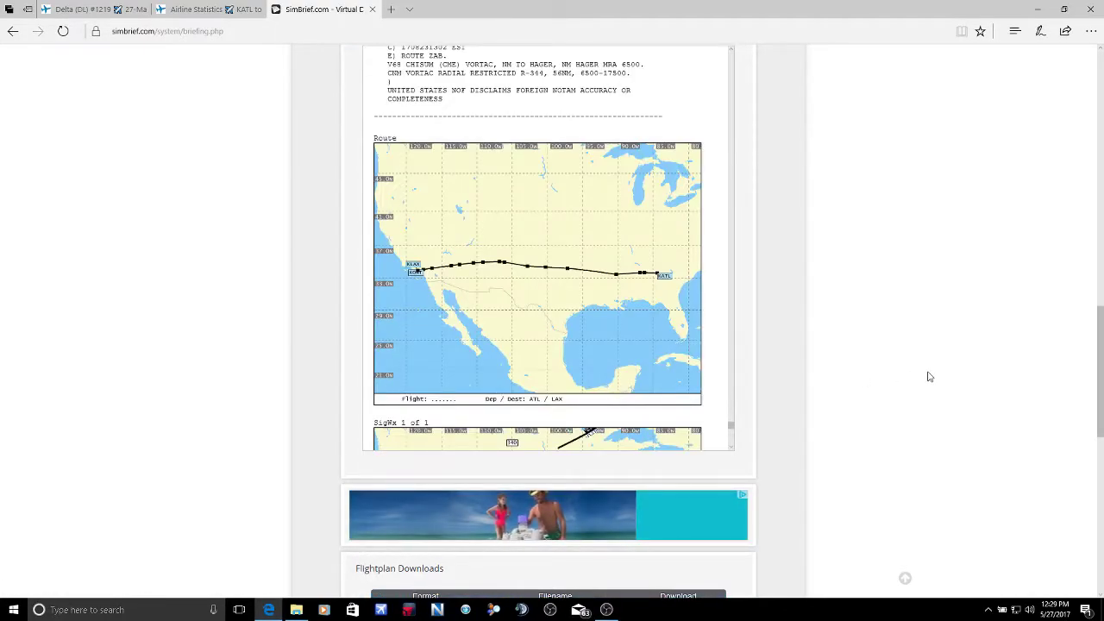
scroll(926, 375, up, 1)
scroll(609, 394, down, 2)
scroll(609, 394, down, 2)
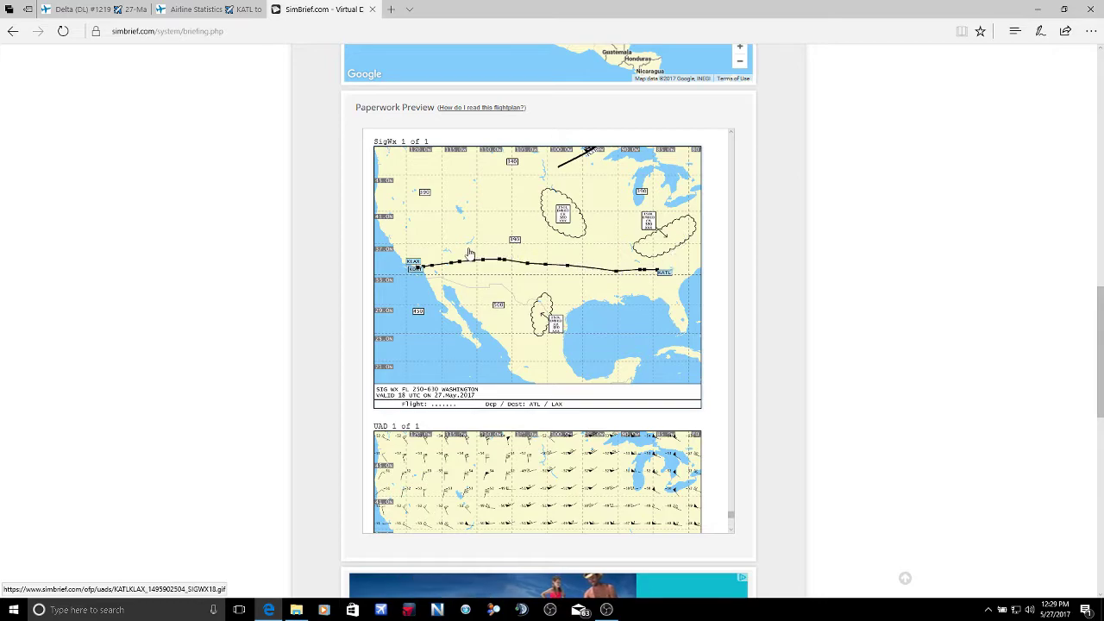
scroll(579, 334, down, 2)
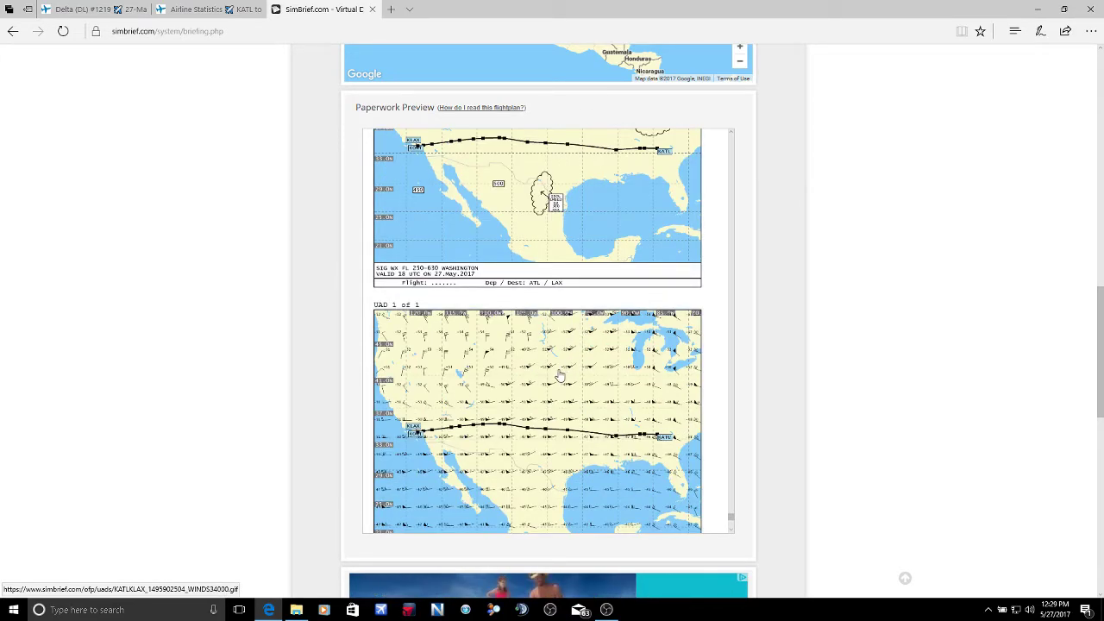
scroll(557, 370, up, 2)
scroll(503, 329, up, 1)
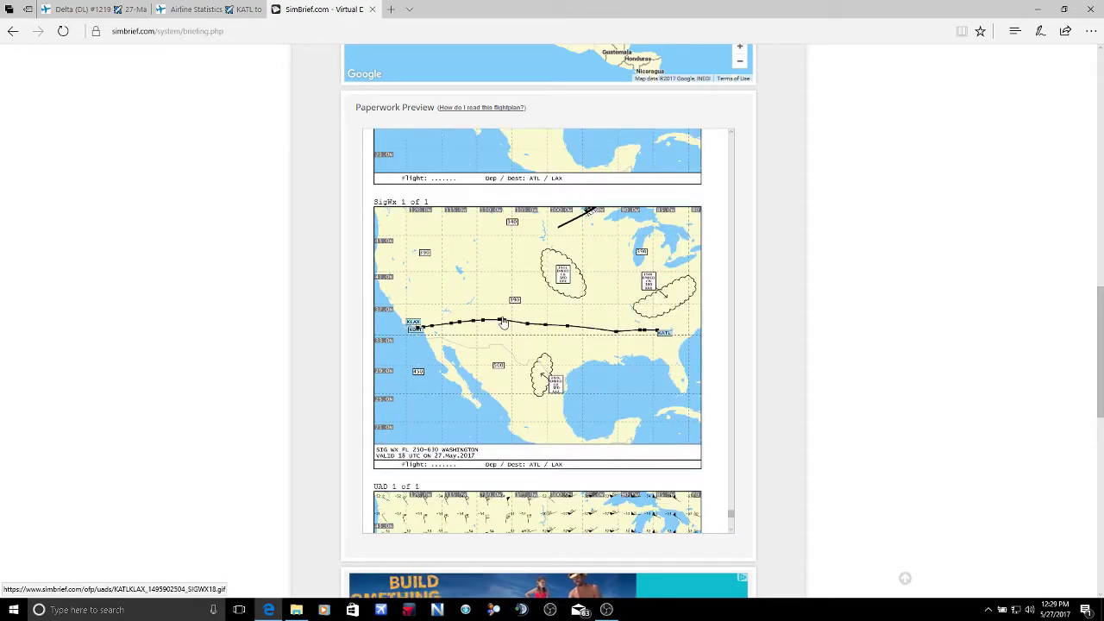
scroll(583, 324, down, 3)
scroll(583, 324, down, 5)
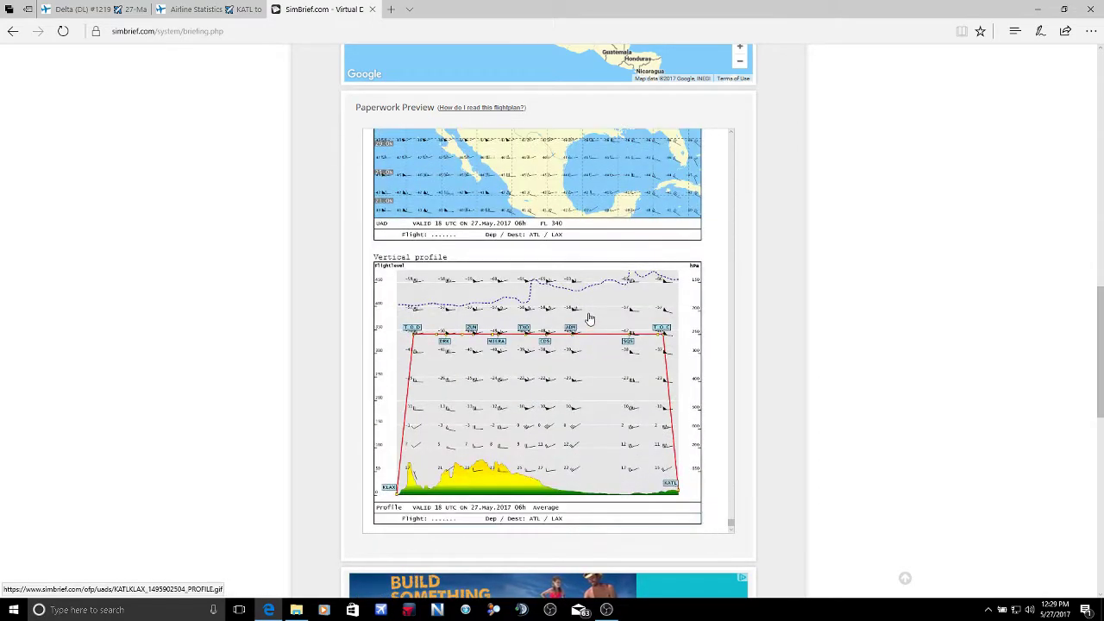
scroll(587, 320, up, 5)
scroll(579, 275, up, 3)
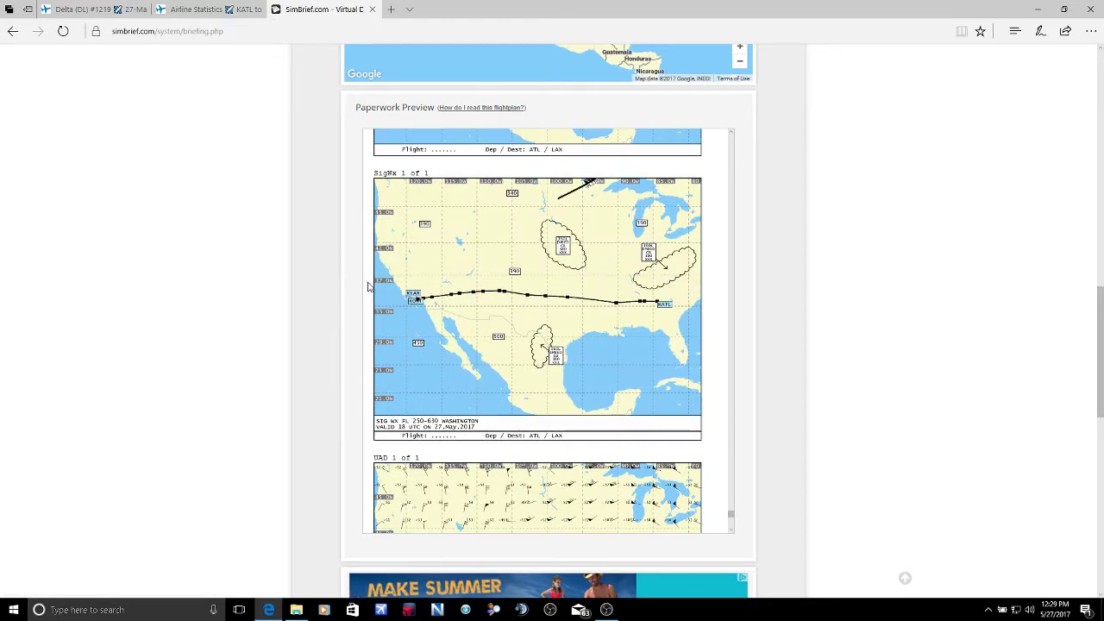
scroll(569, 328, down, 3)
scroll(587, 341, down, 1)
scroll(593, 346, down, 1)
scroll(593, 344, down, 2)
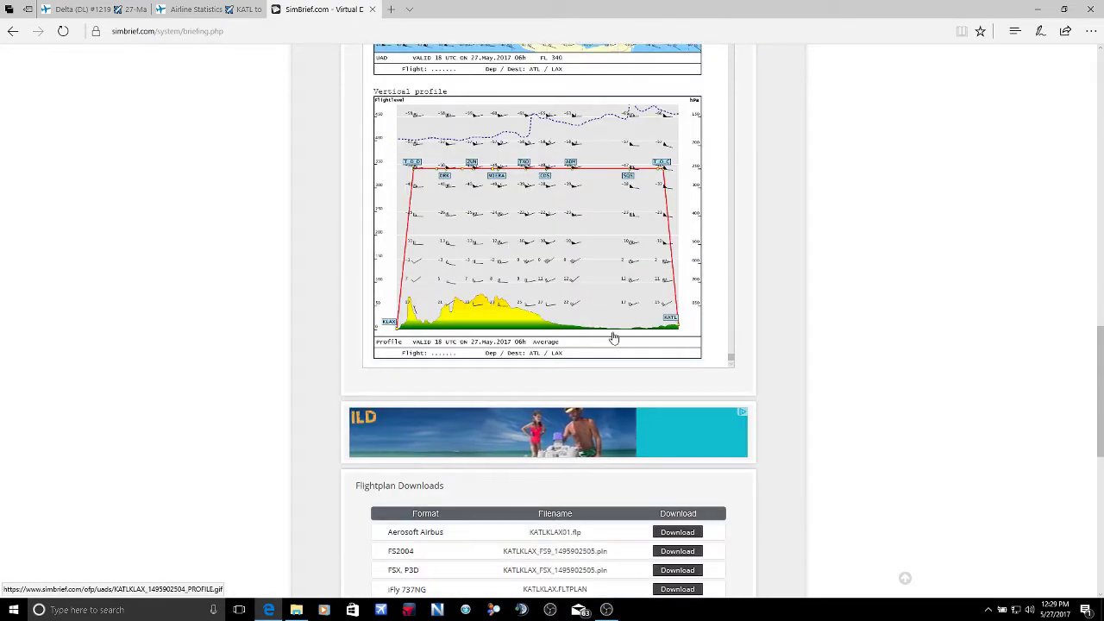
scroll(859, 356, up, 1)
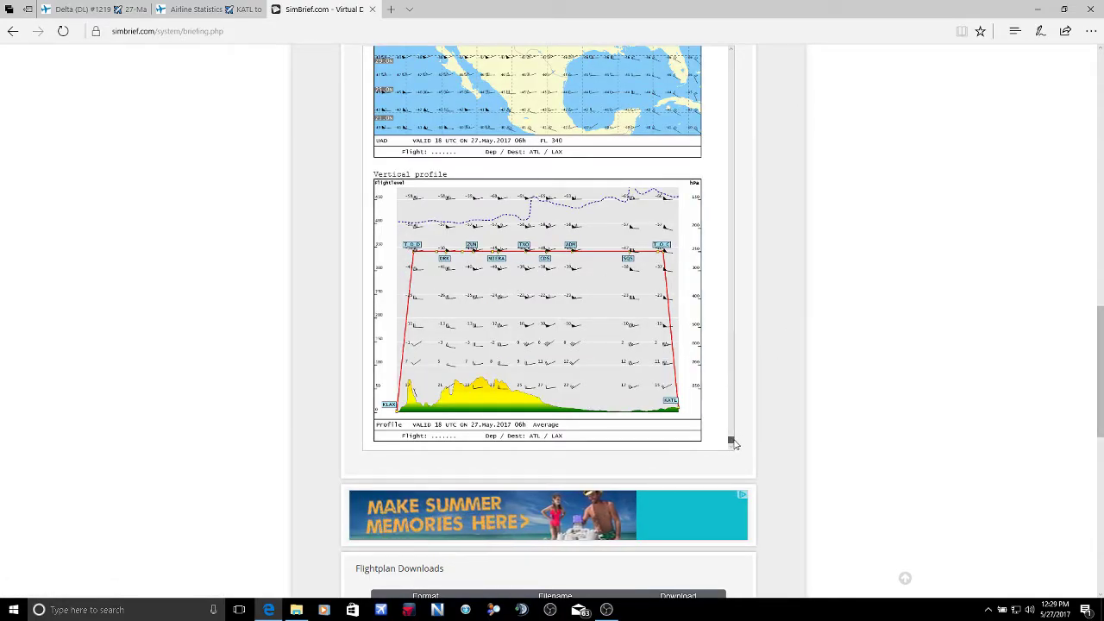
drag(730, 441, 748, 42)
scroll(887, 209, up, 1)
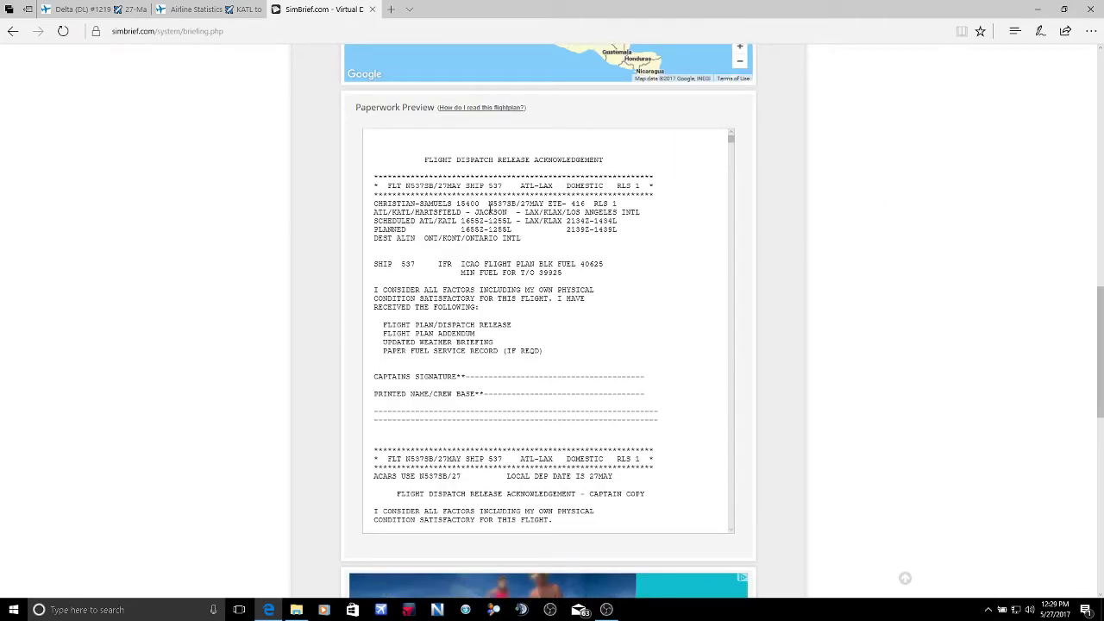
scroll(467, 199, down, 5)
scroll(467, 199, down, 3)
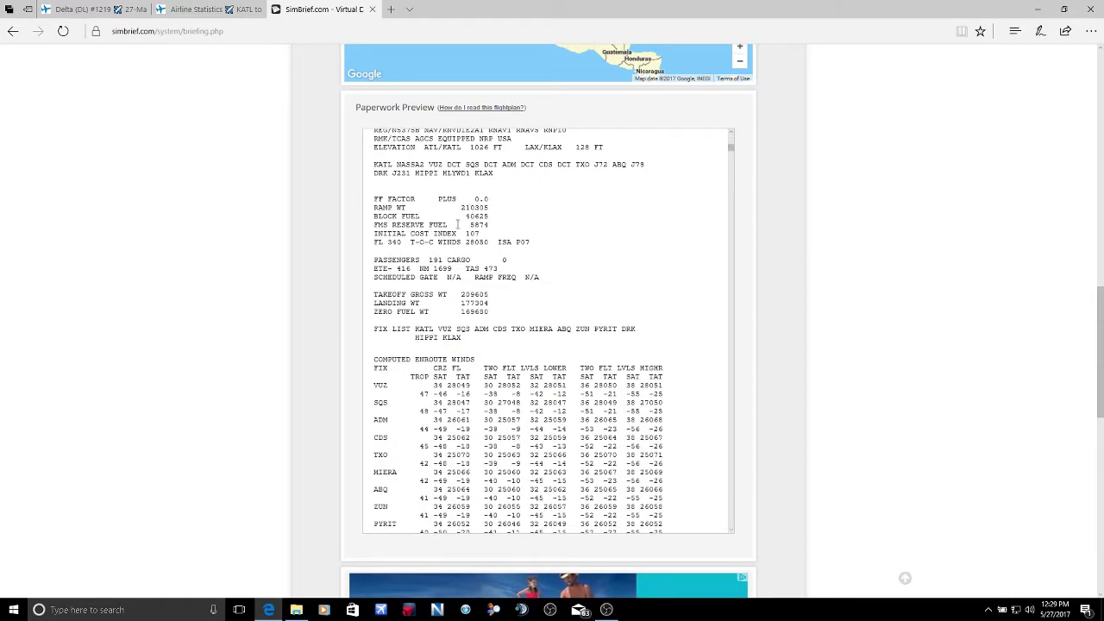
scroll(388, 250, up, 1)
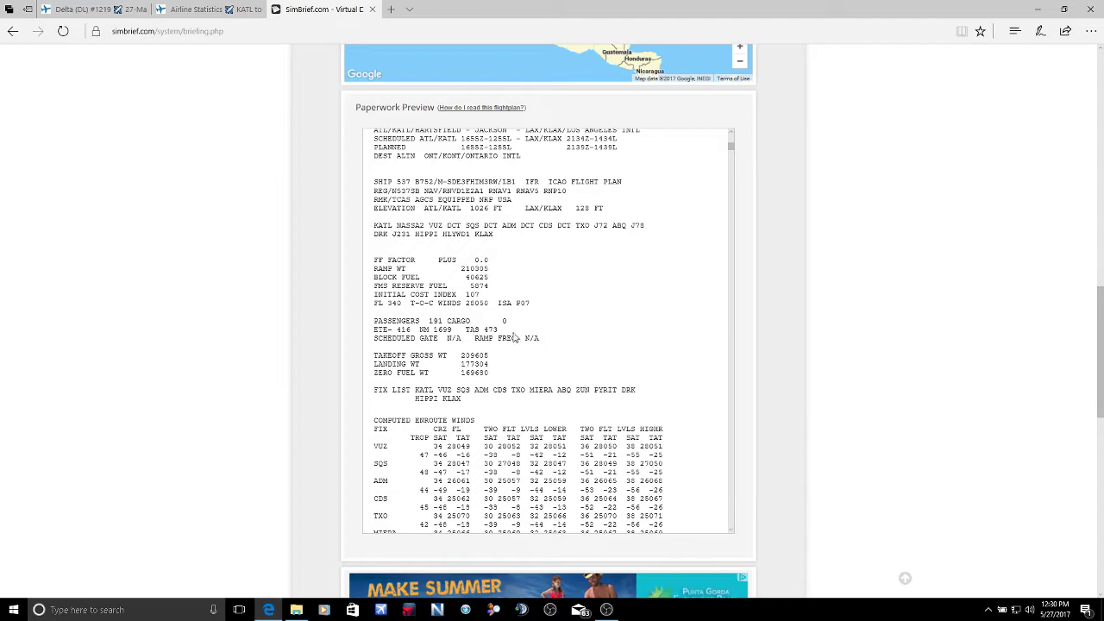
scroll(869, 337, up, 6)
scroll(878, 344, up, 3)
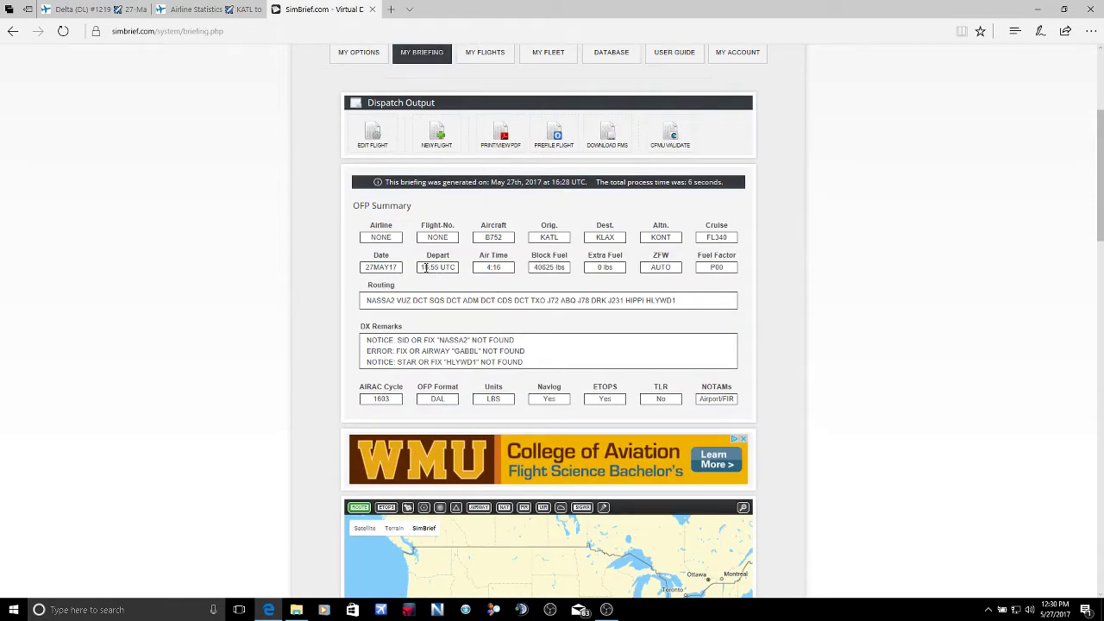
scroll(825, 260, down, 5)
scroll(827, 260, down, 3)
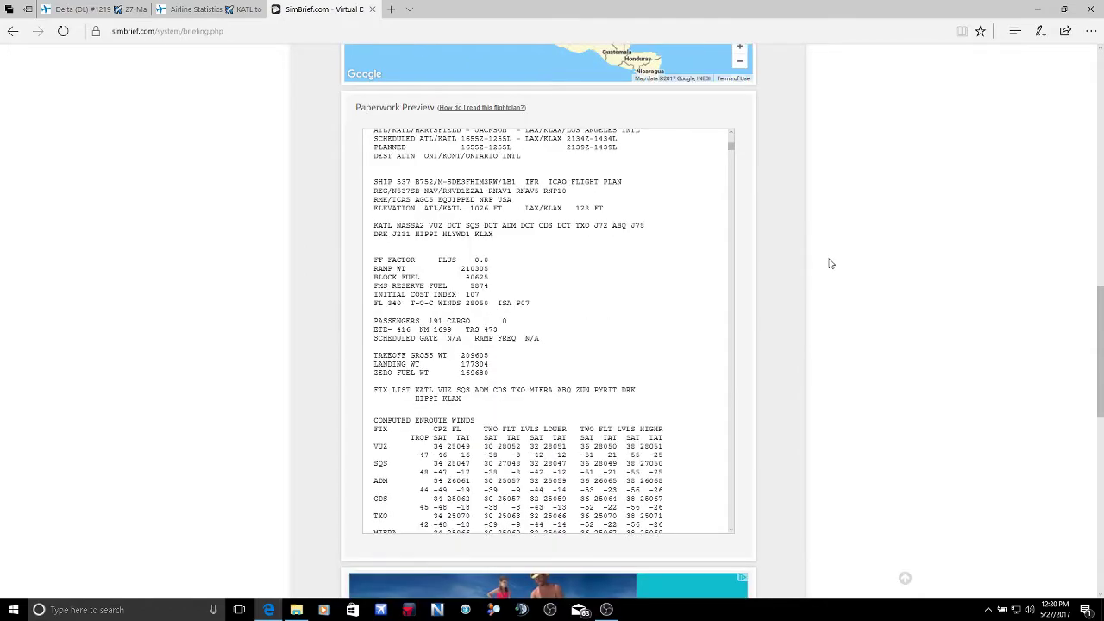
scroll(830, 262, up, 2)
scroll(823, 258, up, 3)
scroll(816, 271, up, 3)
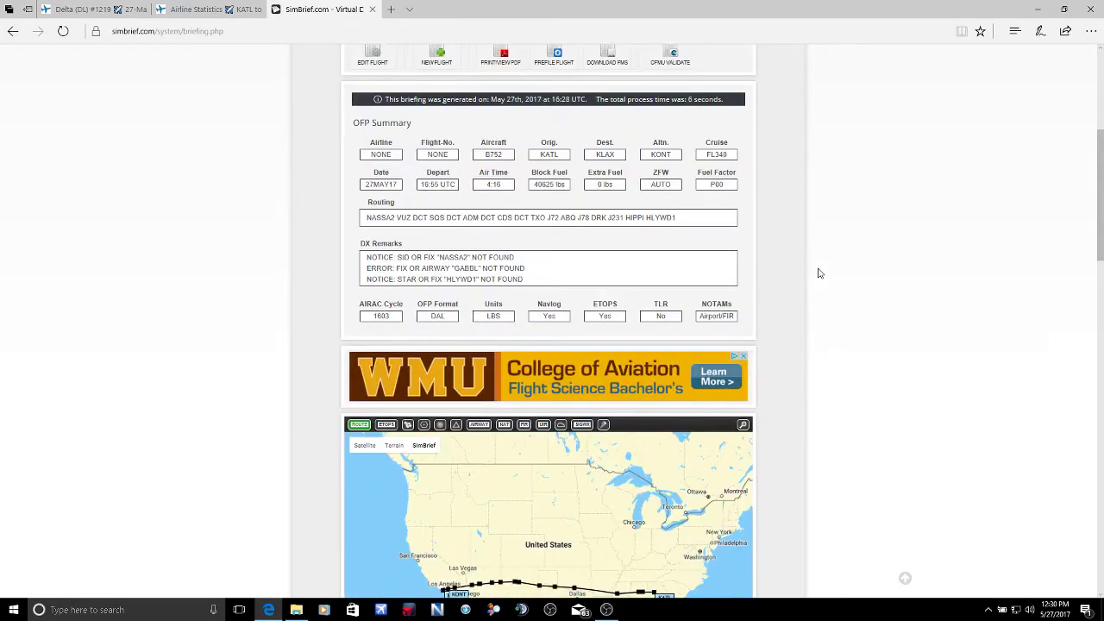
scroll(820, 273, up, 2)
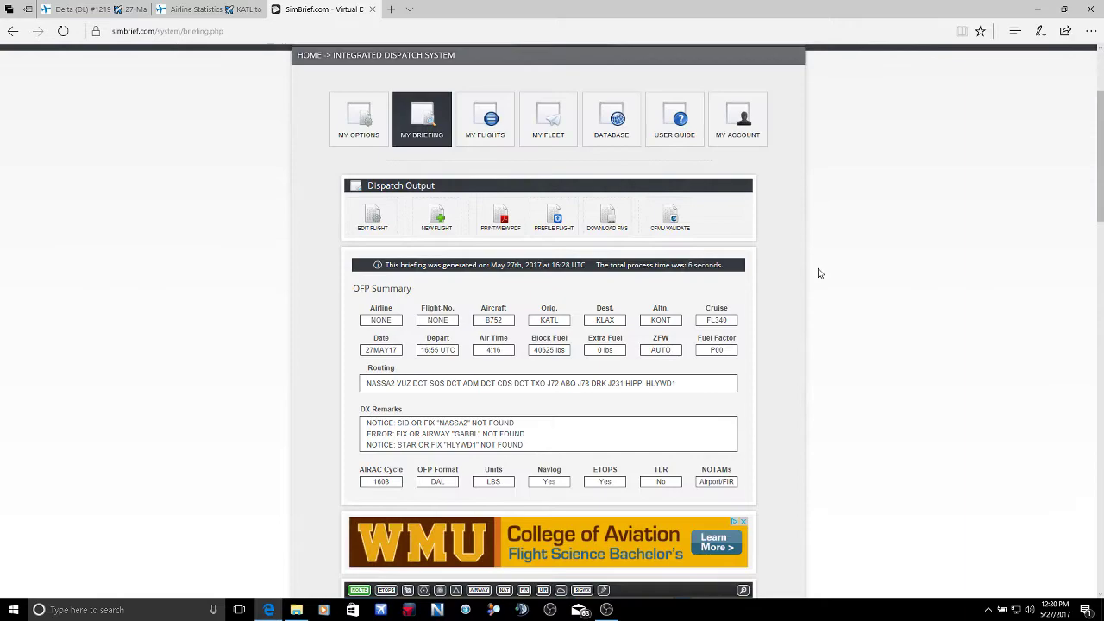
Prefile the flight on VATSIM from the Dispatch Output network prefile options.
click(554, 231)
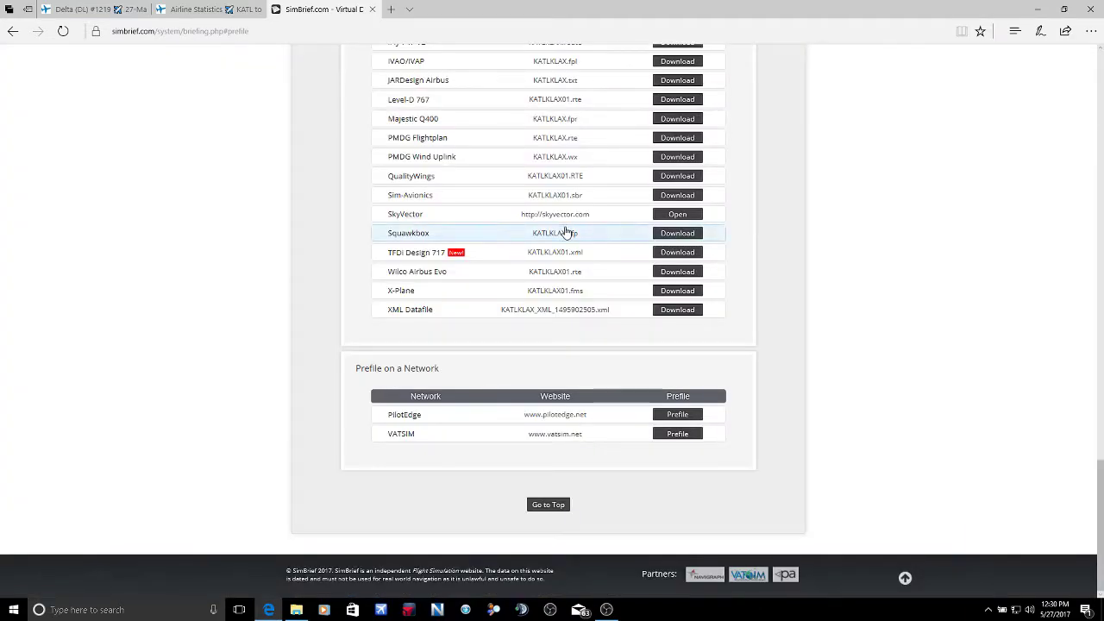
click(682, 441)
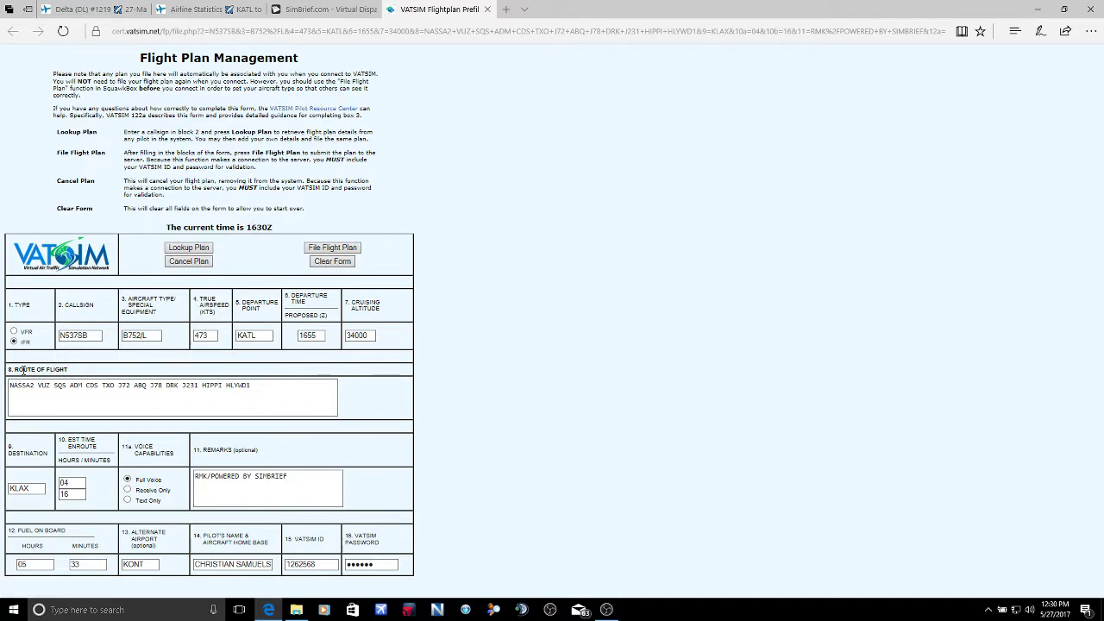
Change the callsign from N537SB to DAL1219 and check the RMK/POWERED BY SIMBRIEF remarks.
drag(96, 335, 62, 336)
key(BackSpace)
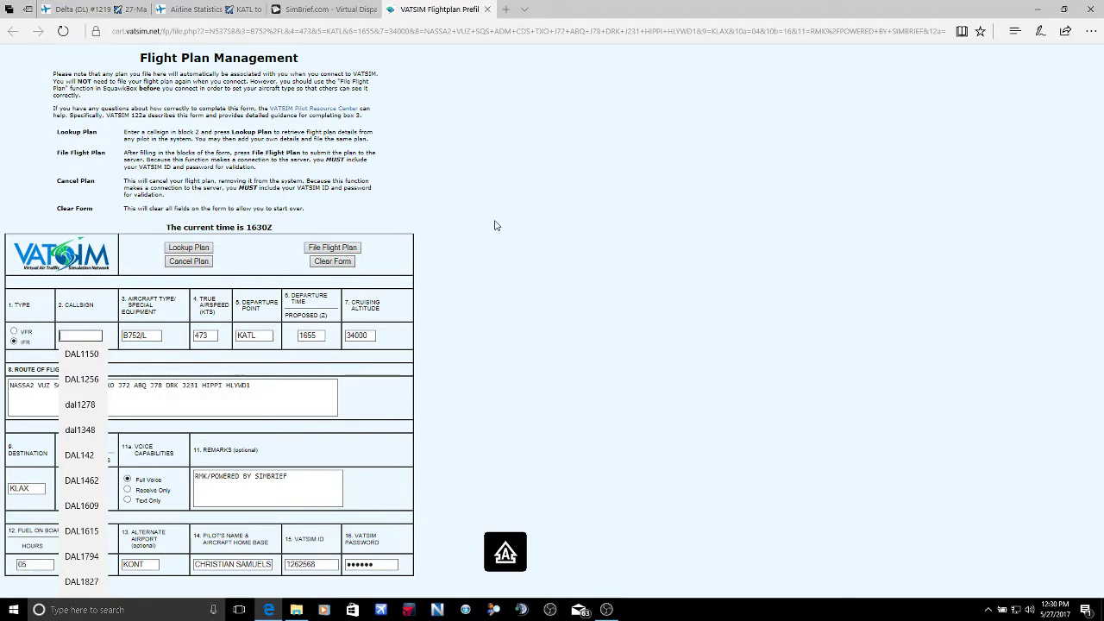
text(DAL1219)
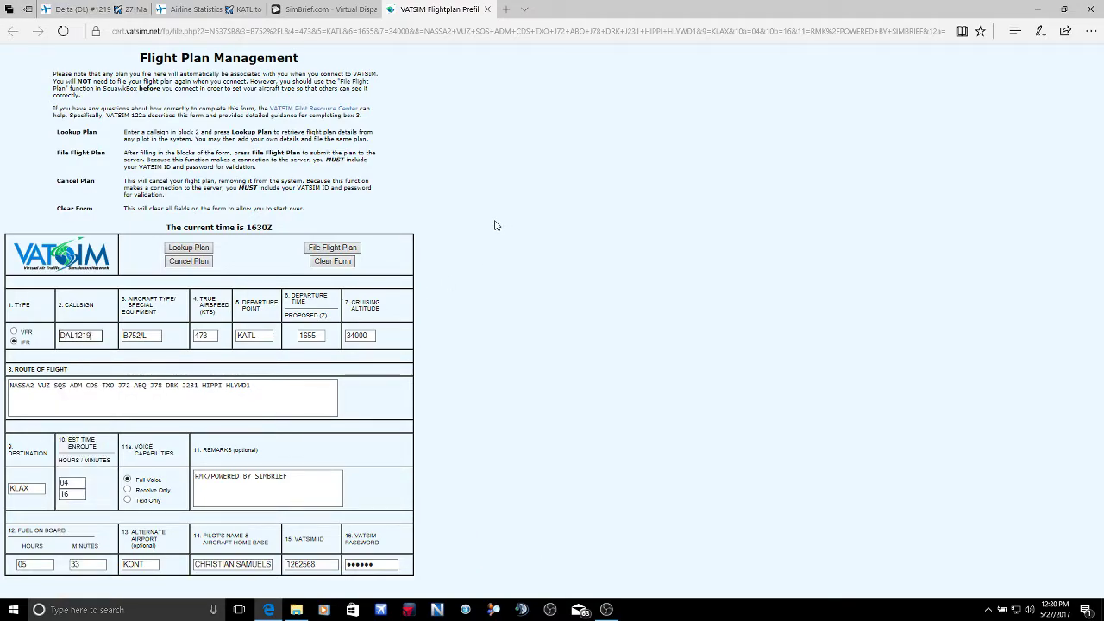
click(476, 330)
drag(299, 474, 171, 478)
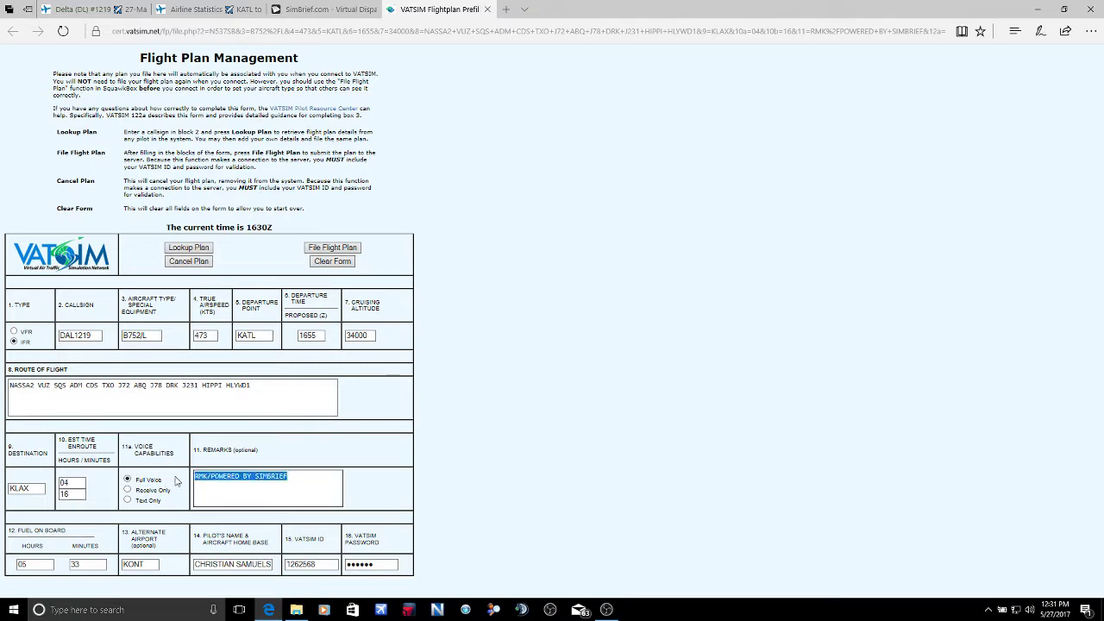
click(293, 475)
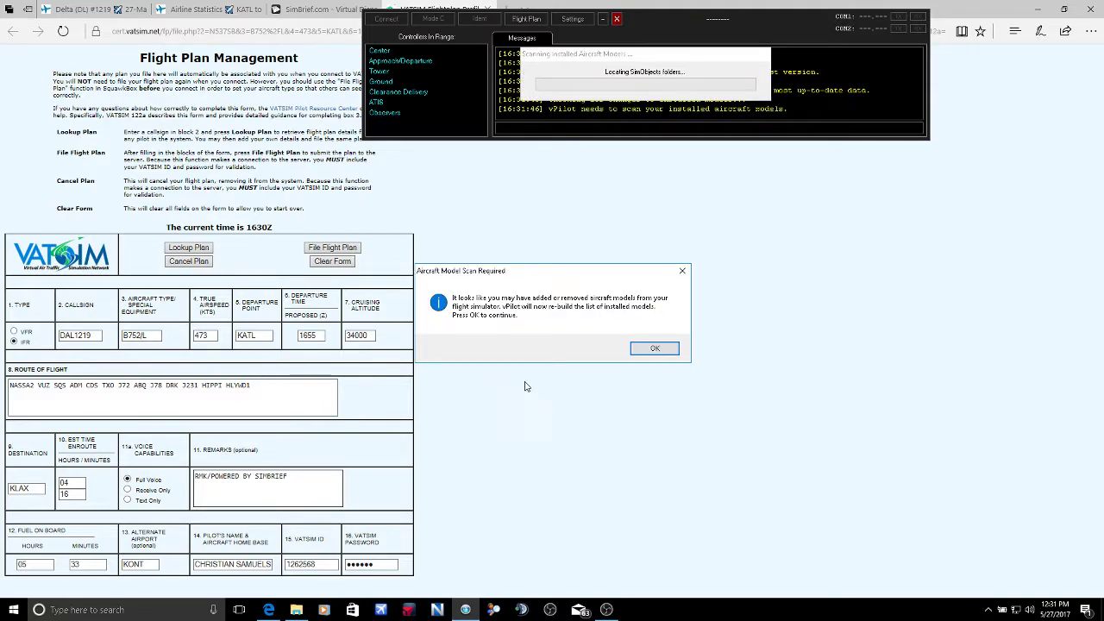
Accept vPilot's model rescan, view and close its flight plan form, then exit vPilot.
click(666, 347)
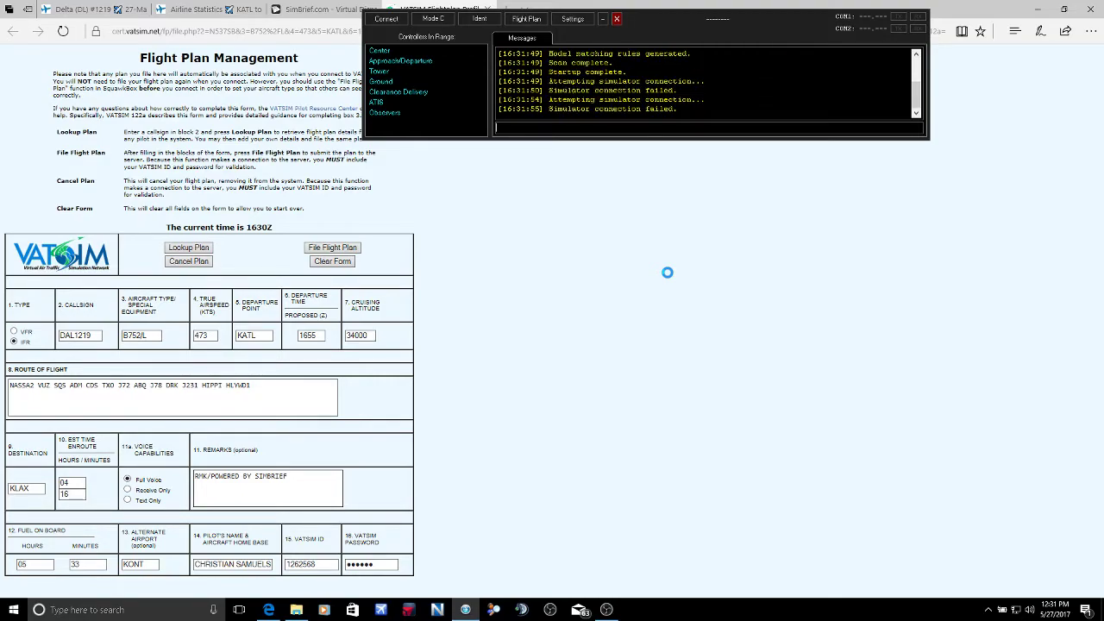
click(540, 20)
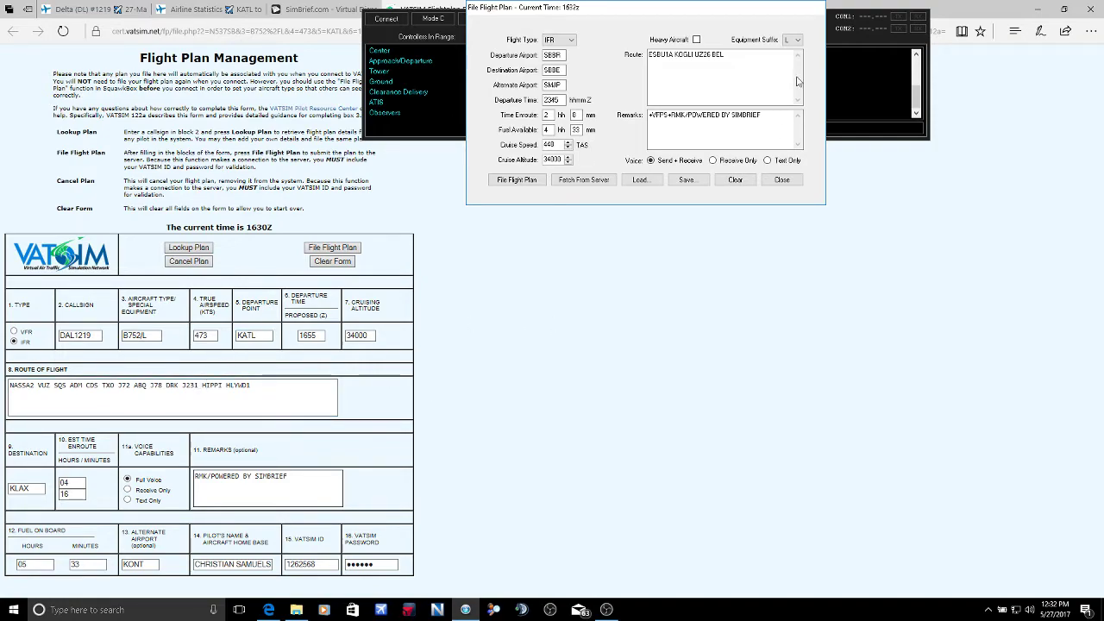
click(782, 180)
click(616, 18)
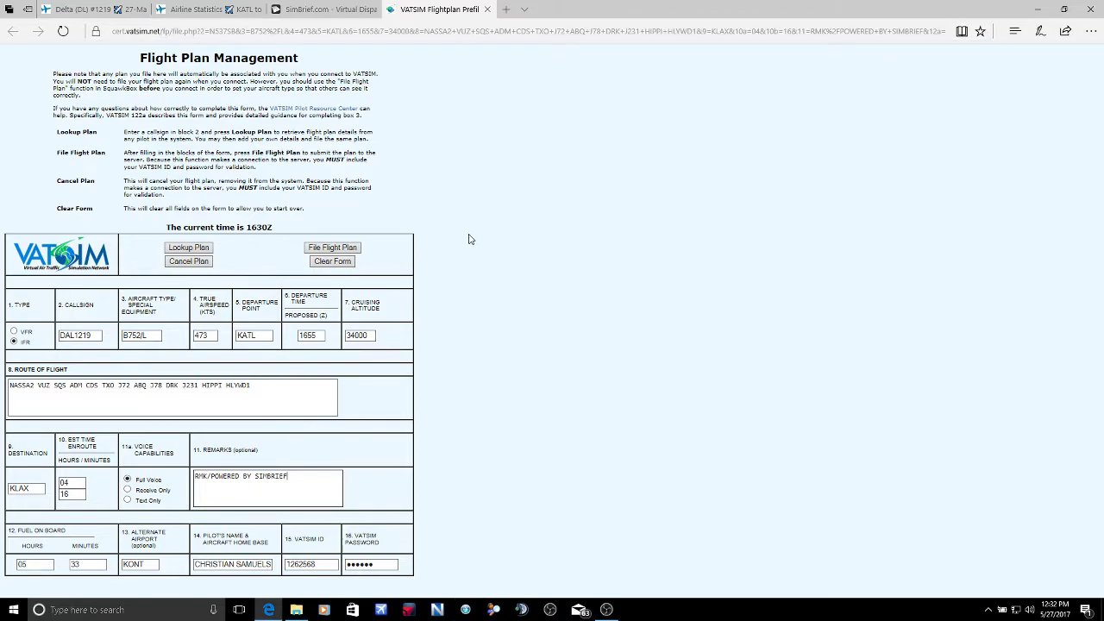
Close the VATSIM tab and jump to the briefing's flight plan download formats.
click(488, 10)
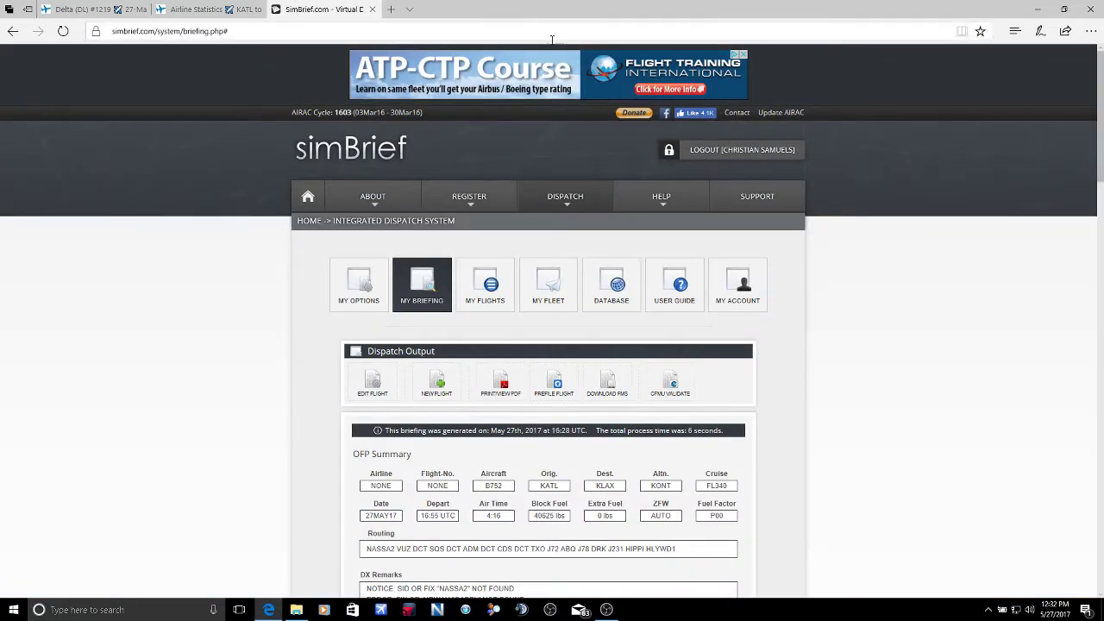
click(614, 379)
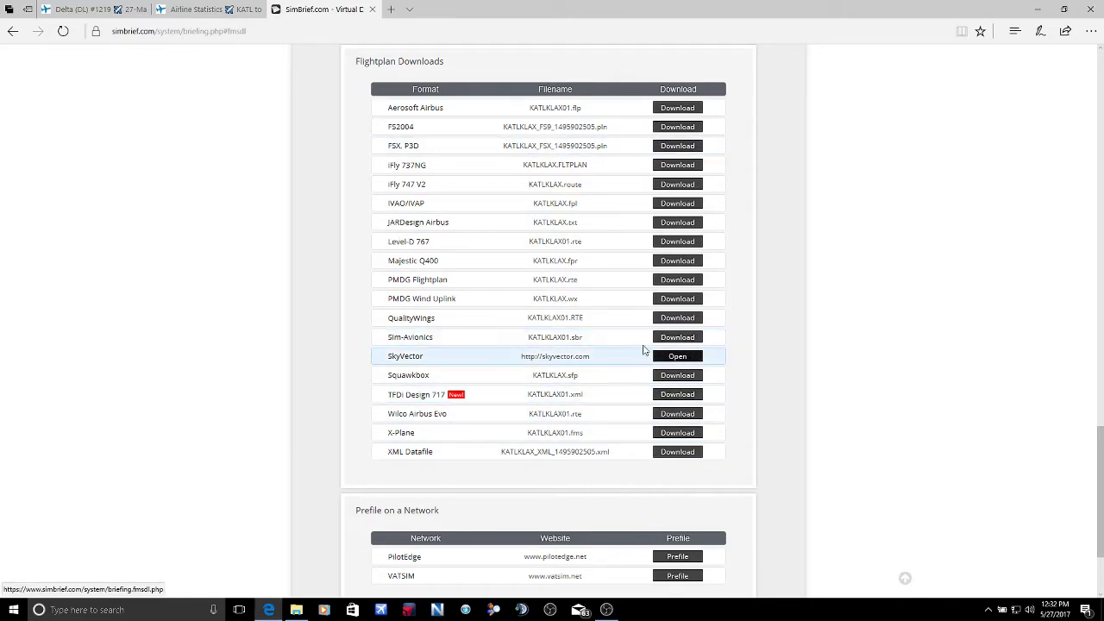
scroll(828, 358, up, 10)
scroll(815, 356, up, 6)
scroll(816, 353, up, 3)
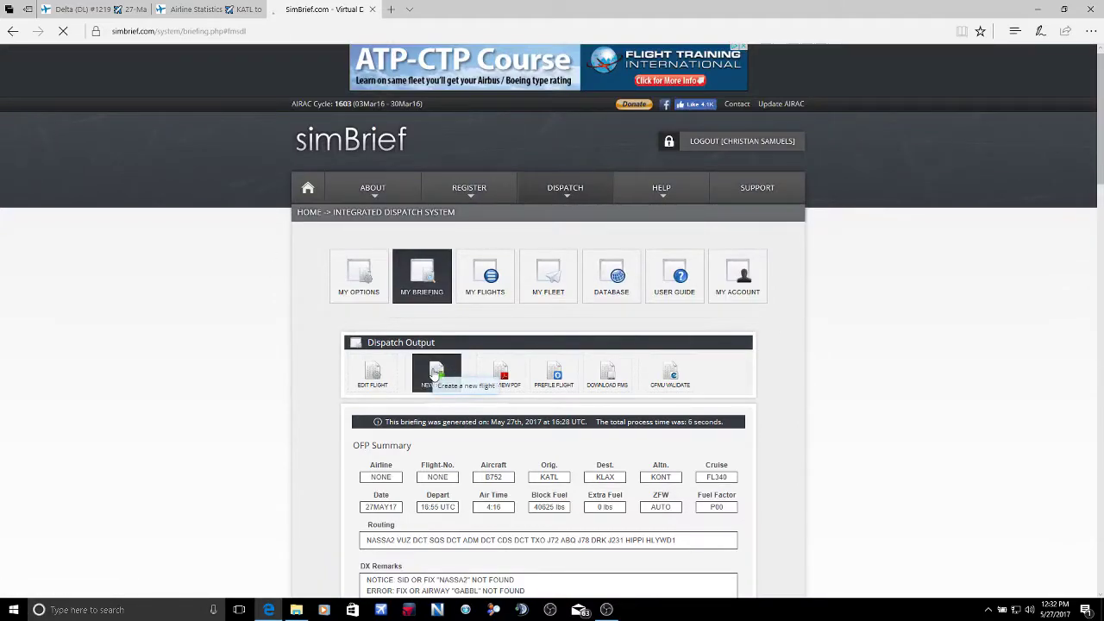
Search FlightAware for YSSY to KLAX flights and open Delta DAL40.
click(95, 7)
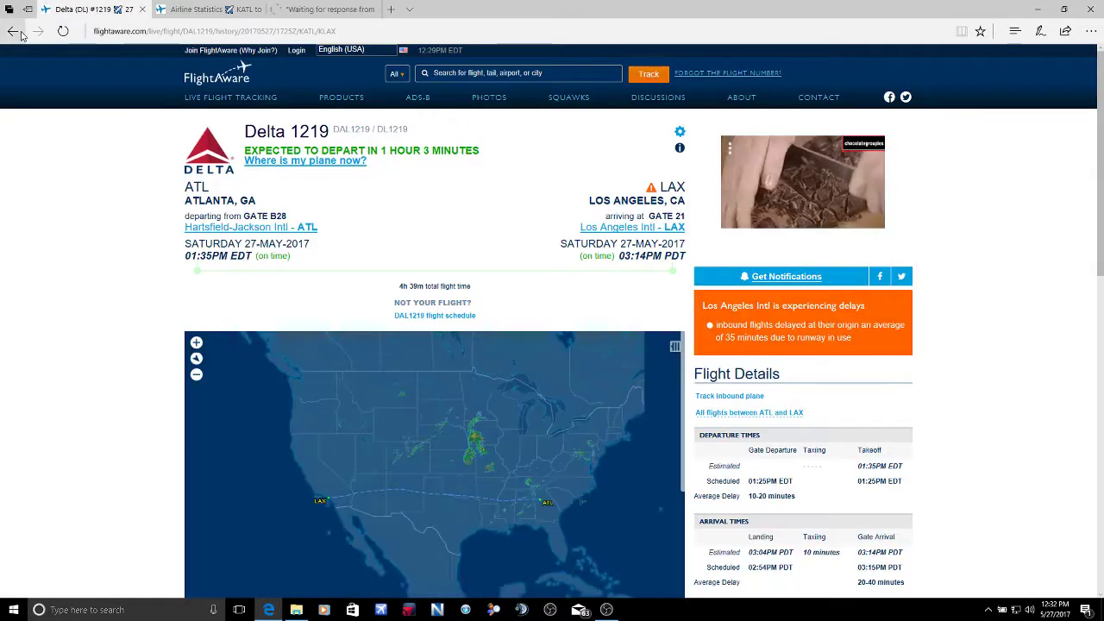
click(14, 32)
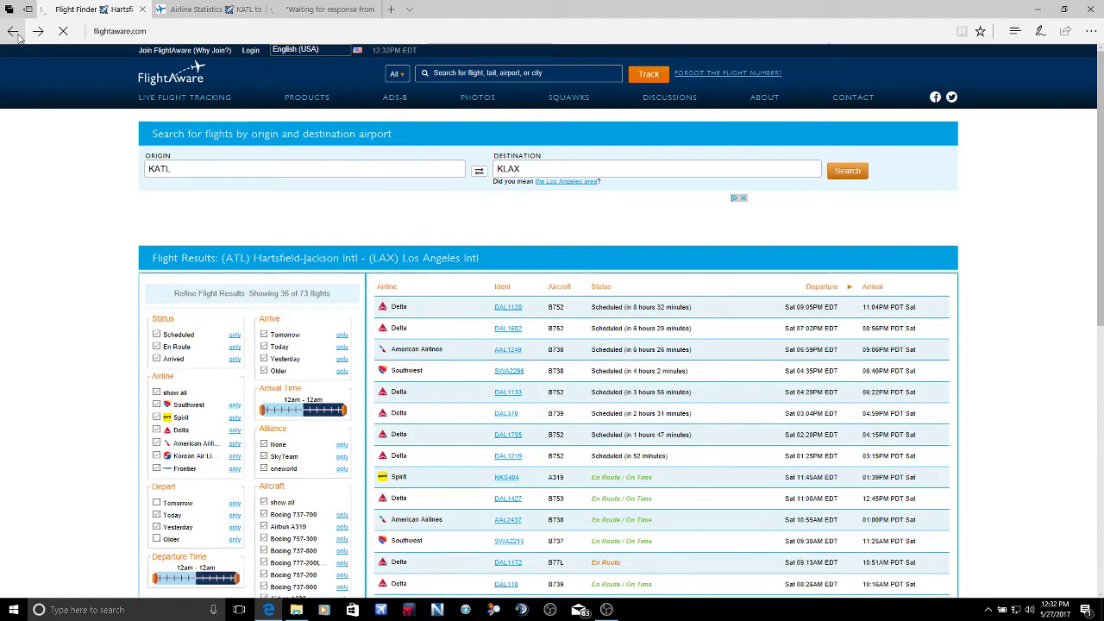
click(14, 32)
click(403, 293)
text(YSSY)
key(Tab)
text(KLAX)
click(601, 294)
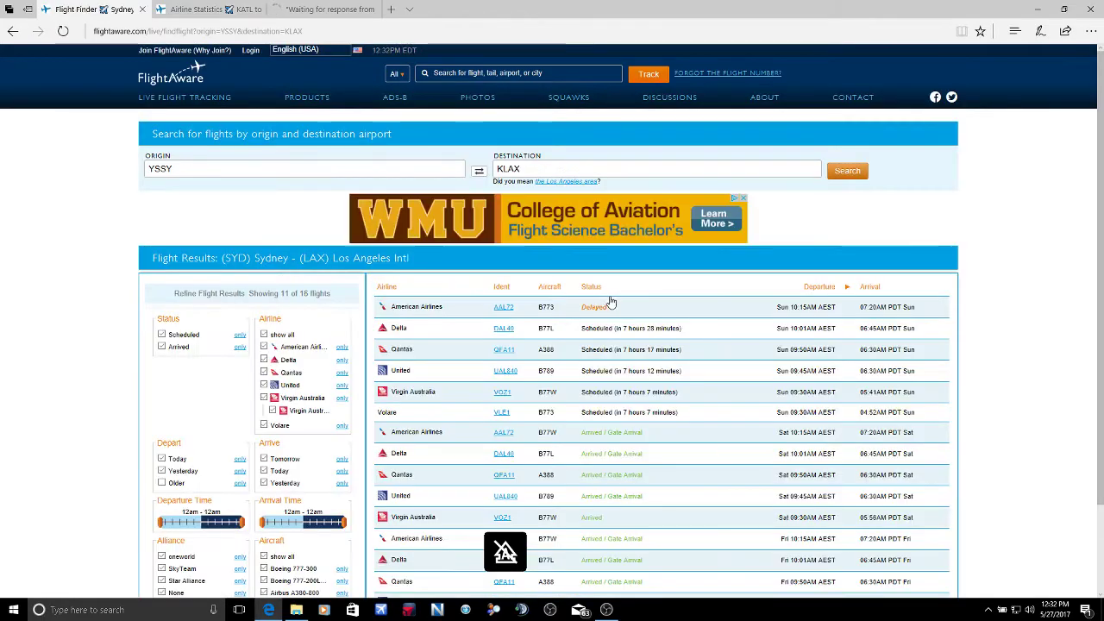
click(507, 327)
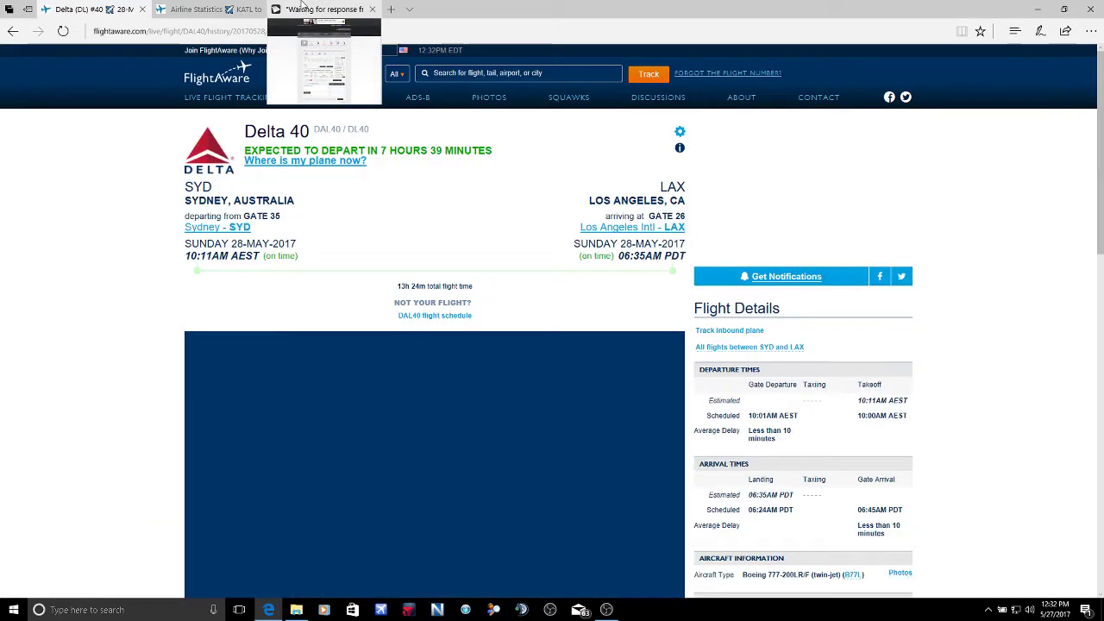
Enter YSSY to KLAX and choose the N712SB B777-200LR airframe.
click(315, 9)
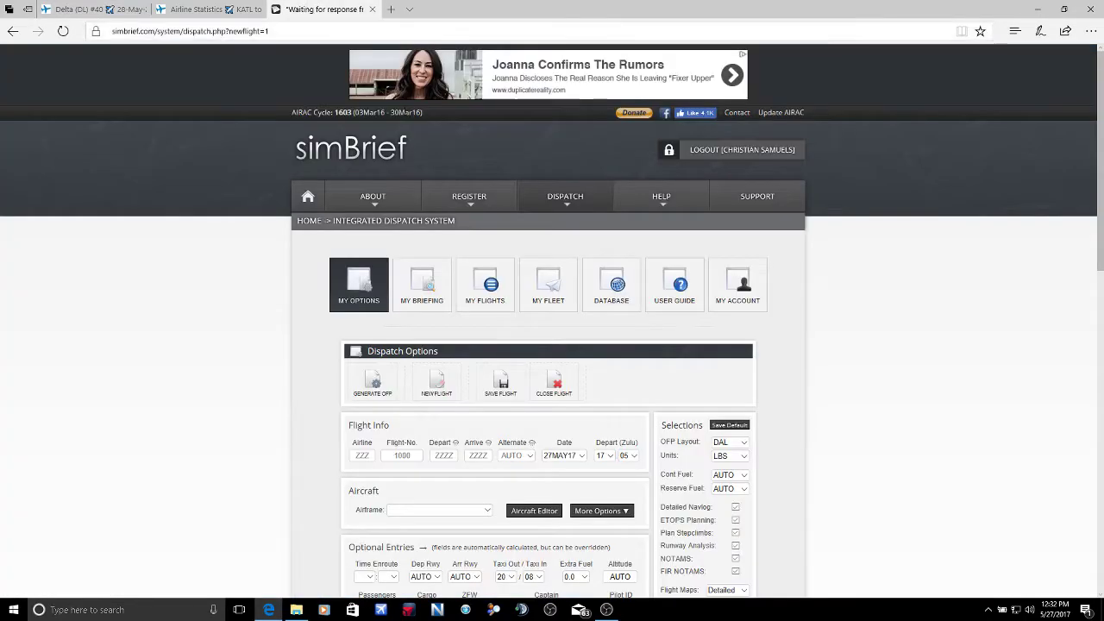
click(455, 456)
text(YSSY)
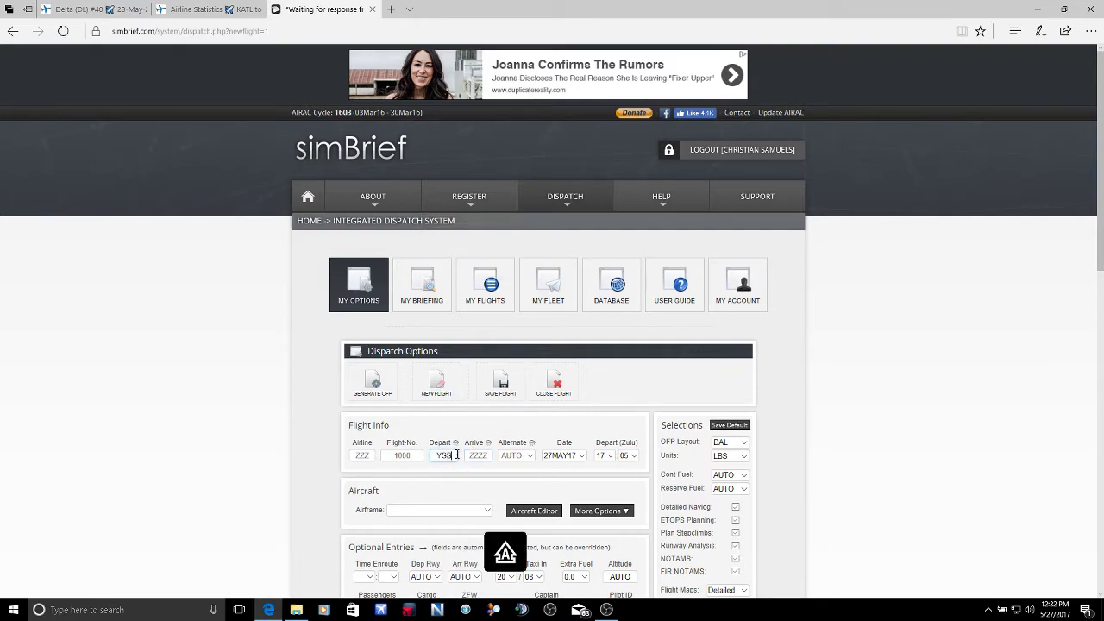
key(Tab)
text(KLAX)
key(Tab)
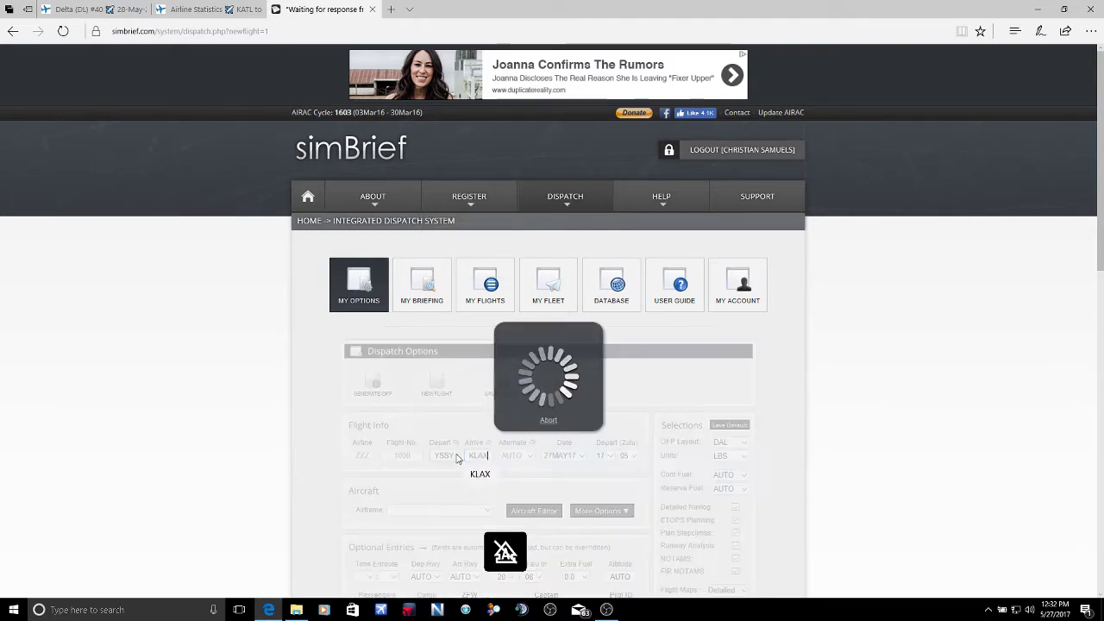
scroll(457, 413, down, 3)
click(440, 261)
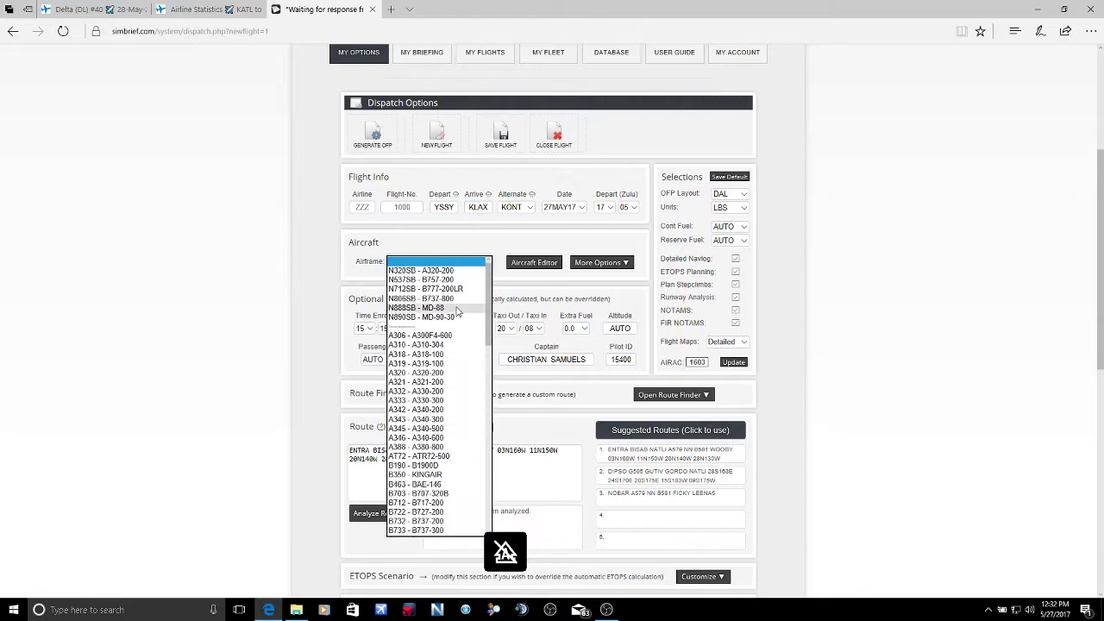
key(Return)
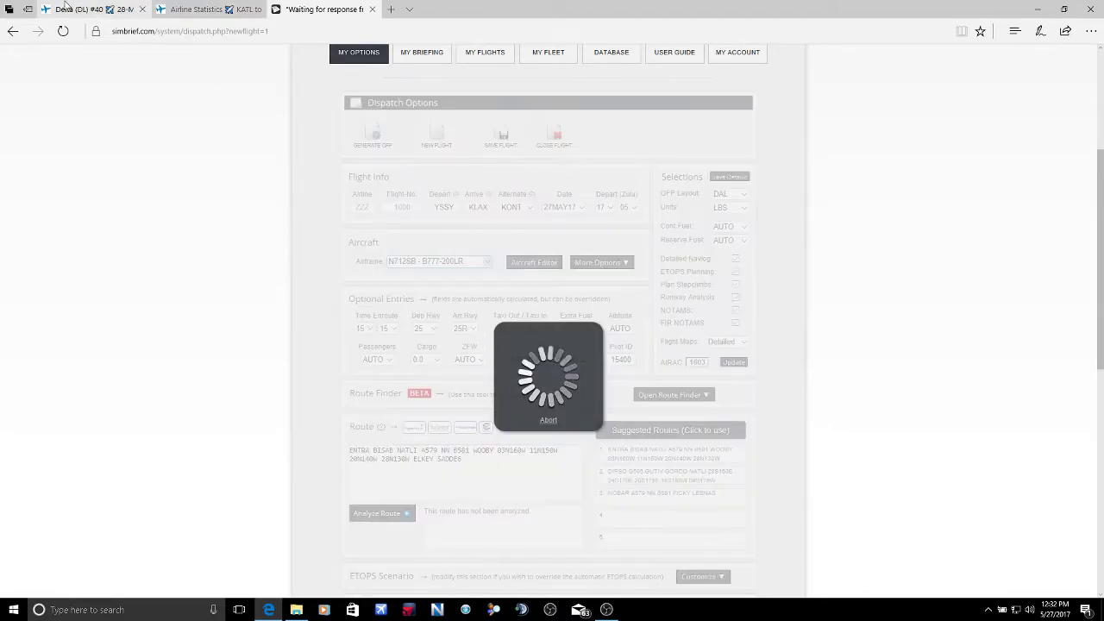
Check Delta 40 on FlightAware and set the enroute time to 13 h 20 min.
key(ctrl+Tab)
key(ctrl+shift+Tab)
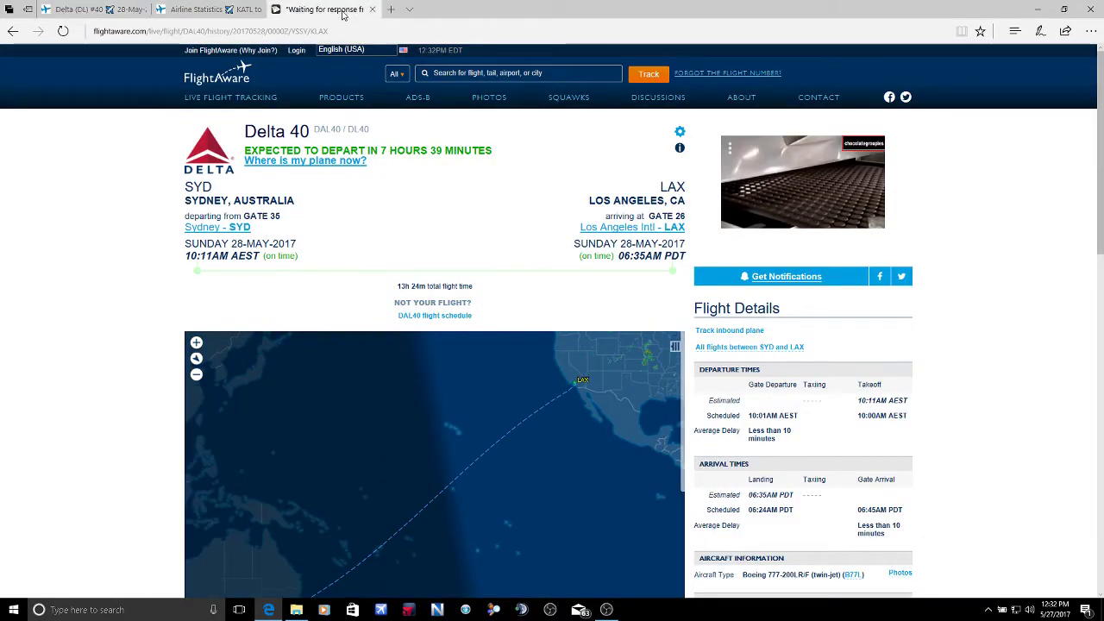
click(368, 330)
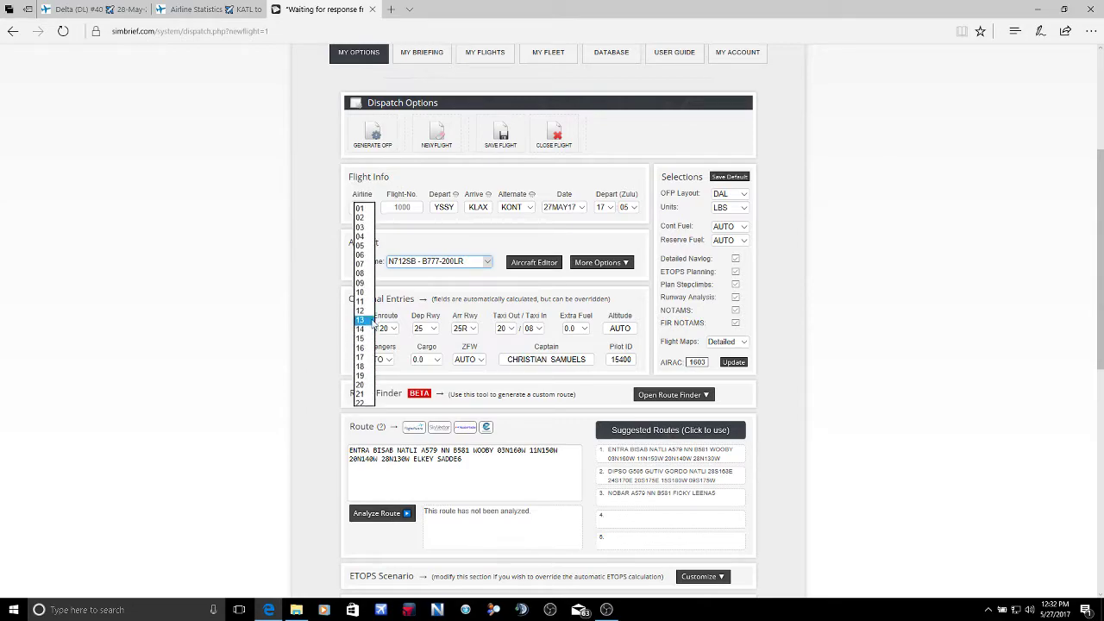
click(362, 319)
click(386, 329)
click(386, 330)
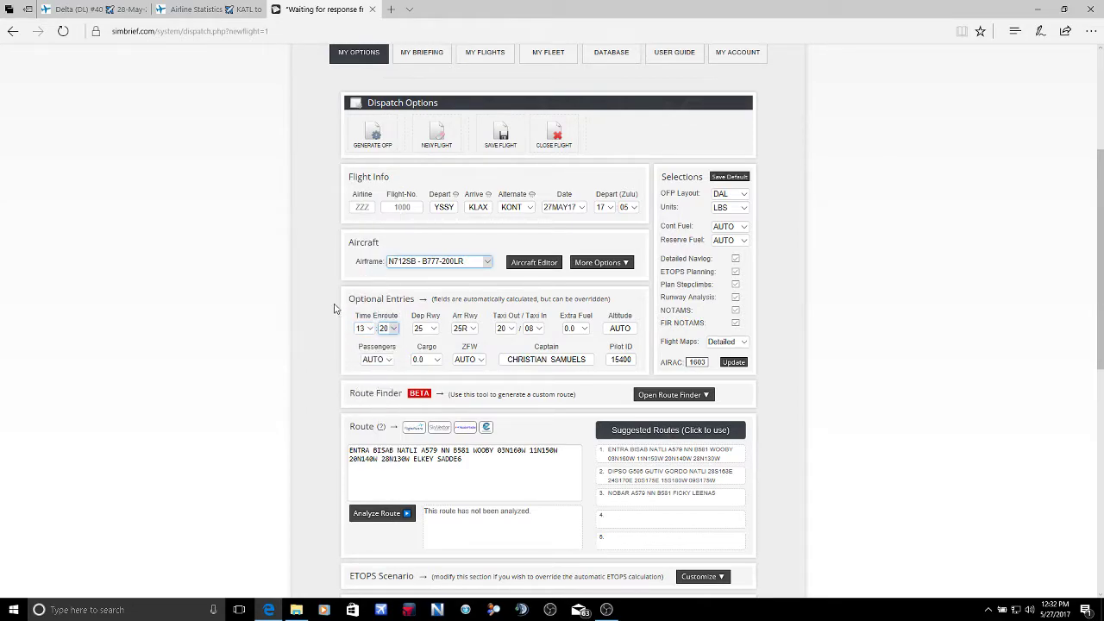
scroll(302, 303, down, 3)
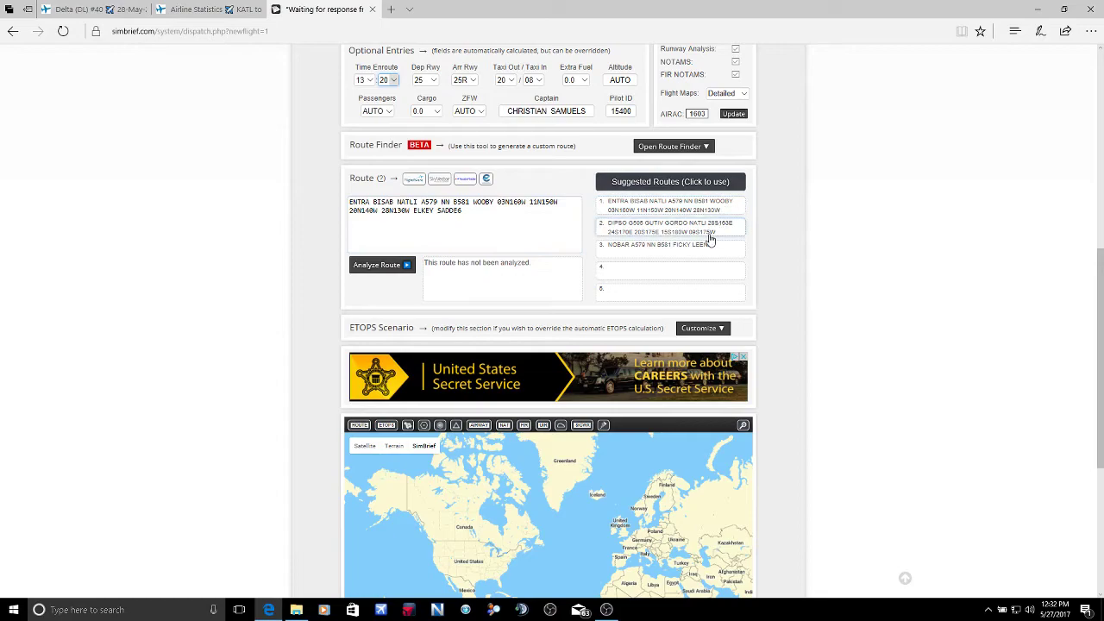
Analyze the 6543 nm YSSY–KLAX route, then auto-calculate an ETOPS 180 scenario with YBBN and KNSI entry/exit points.
click(392, 266)
scroll(281, 243, down, 5)
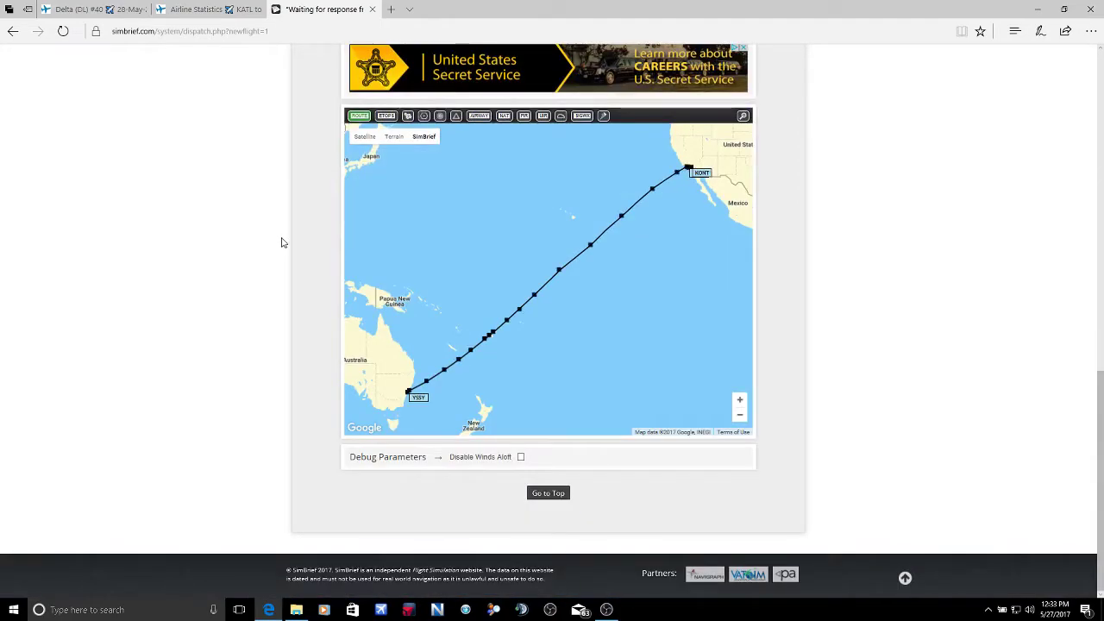
scroll(280, 243, up, 2)
click(703, 184)
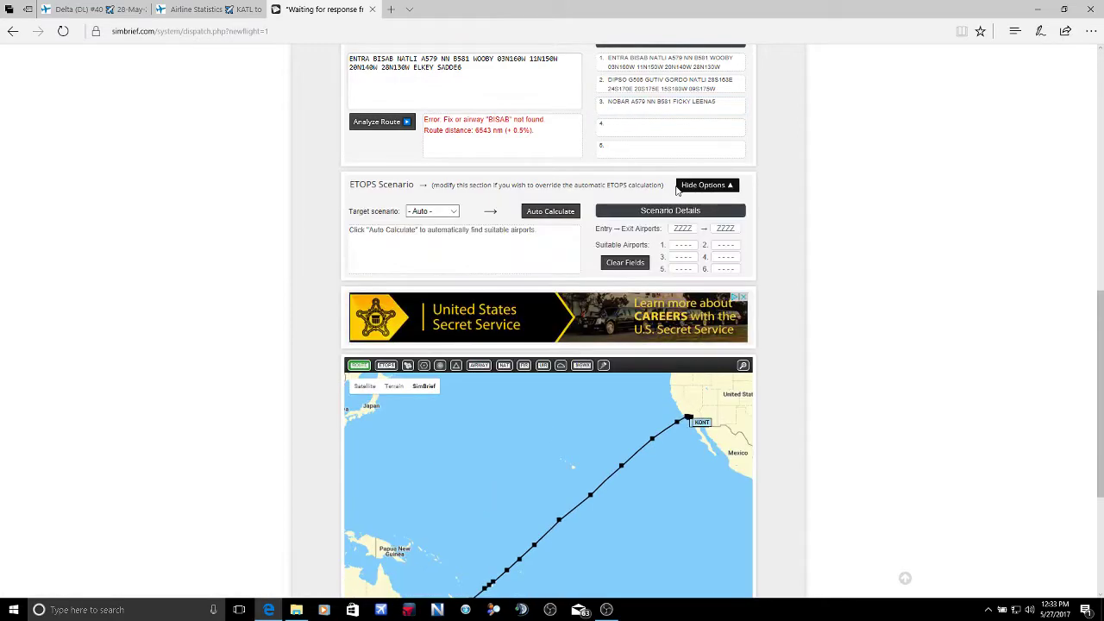
click(561, 212)
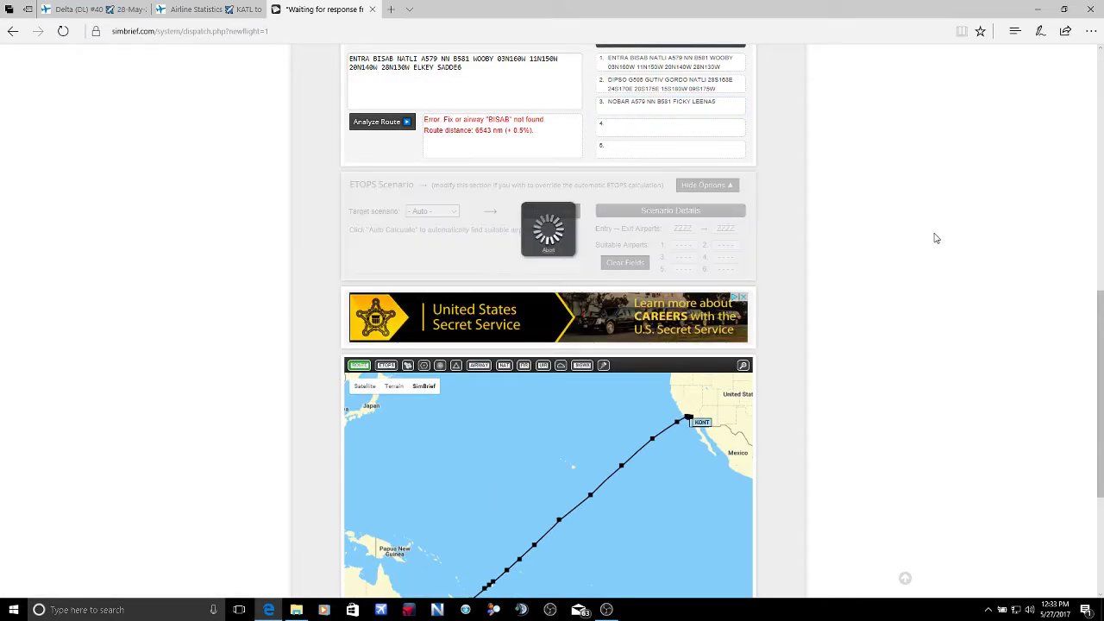
scroll(935, 238, down, 2)
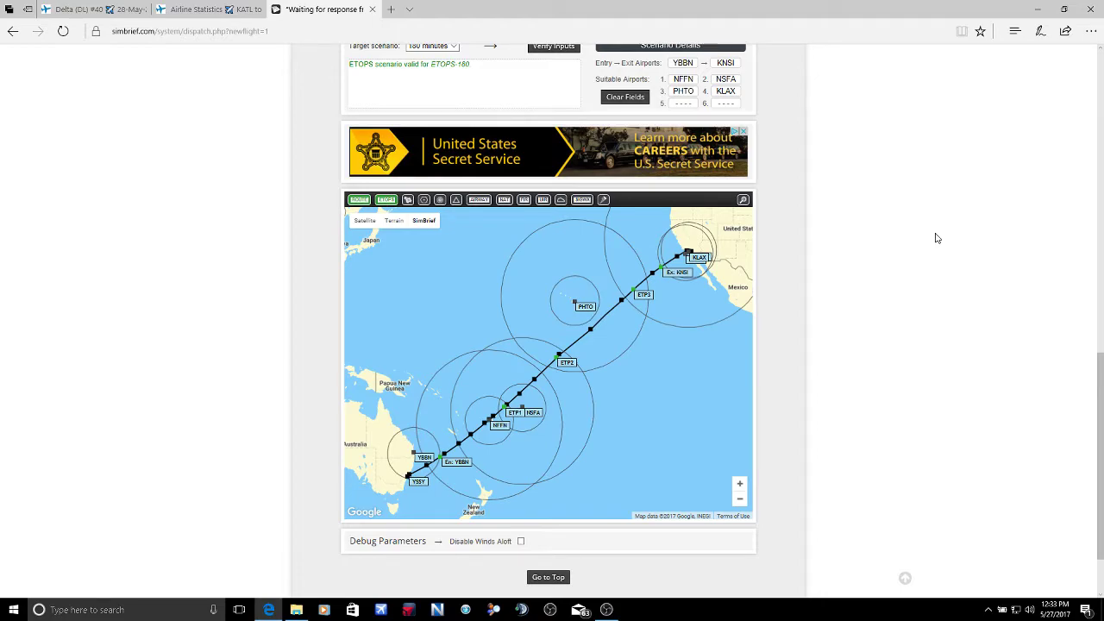
scroll(420, 428, up, 1)
scroll(443, 463, up, 1)
scroll(485, 436, up, 1)
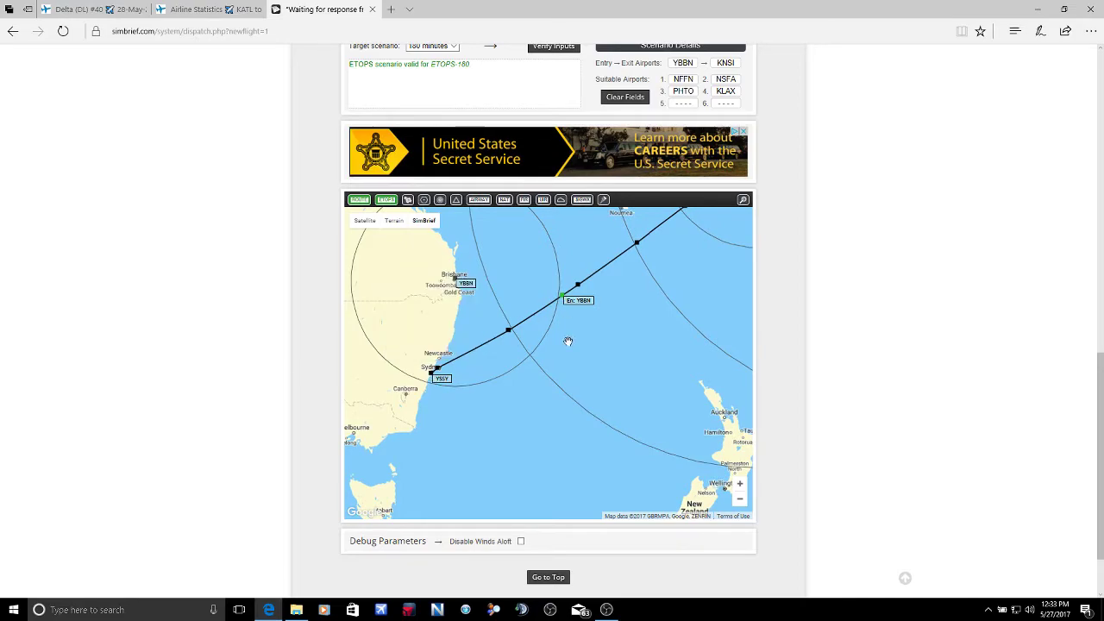
drag(577, 346, 583, 401)
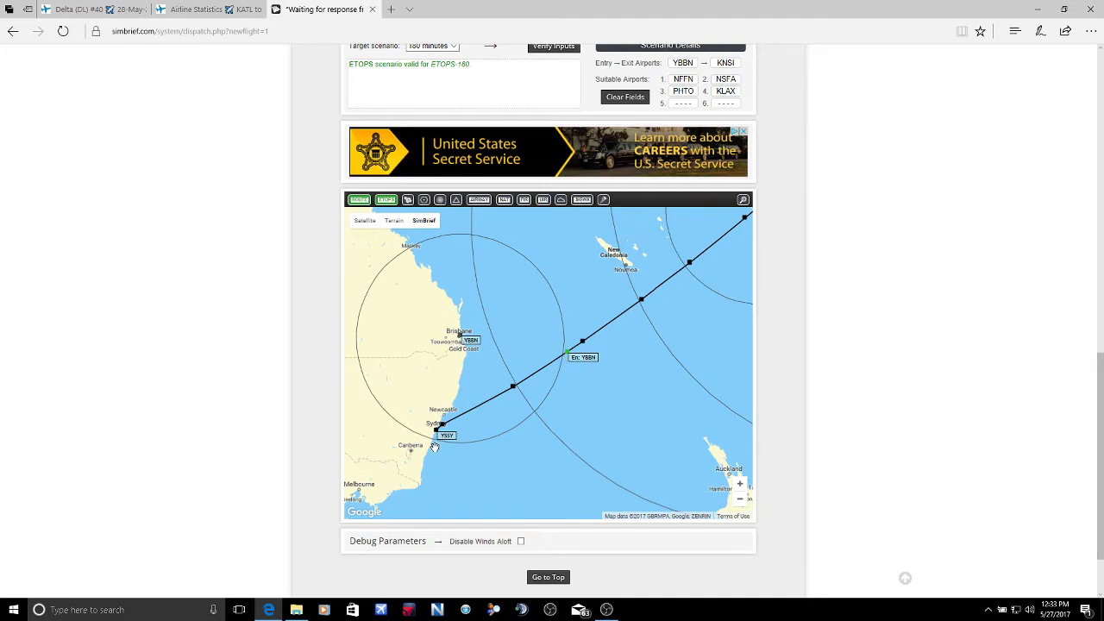
drag(657, 291, 490, 370)
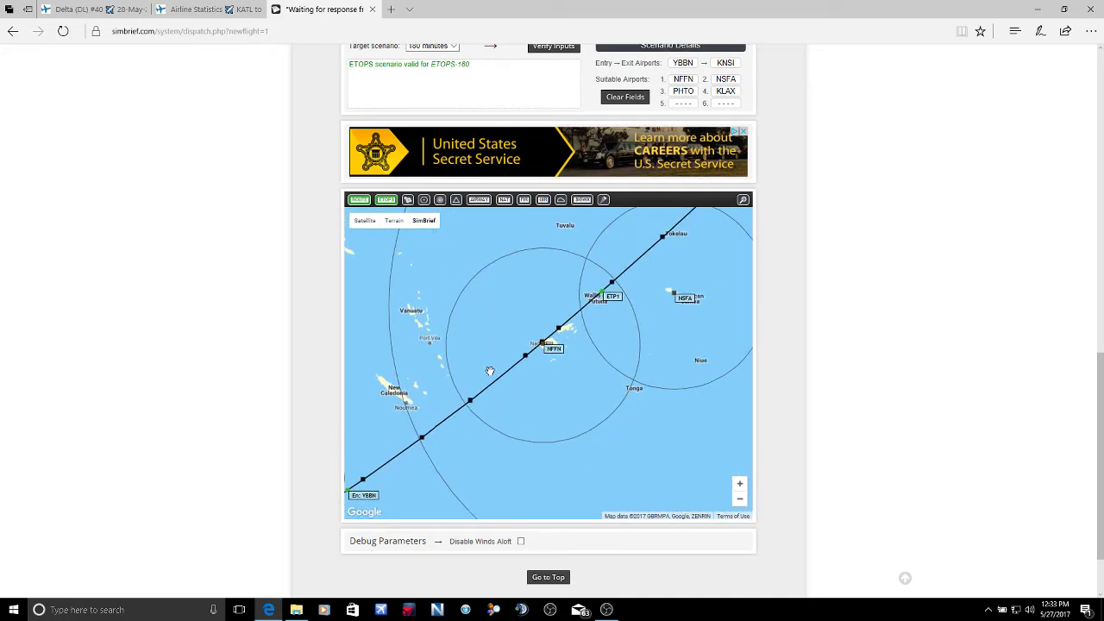
scroll(578, 327, down, 1)
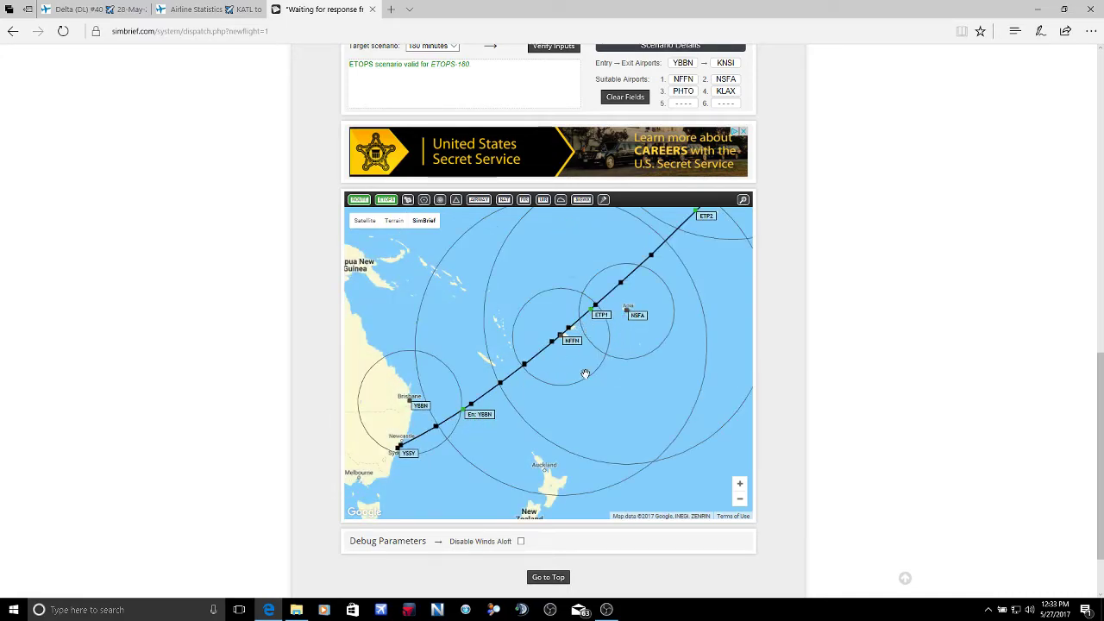
scroll(586, 375, up, 1)
drag(452, 372, 422, 402)
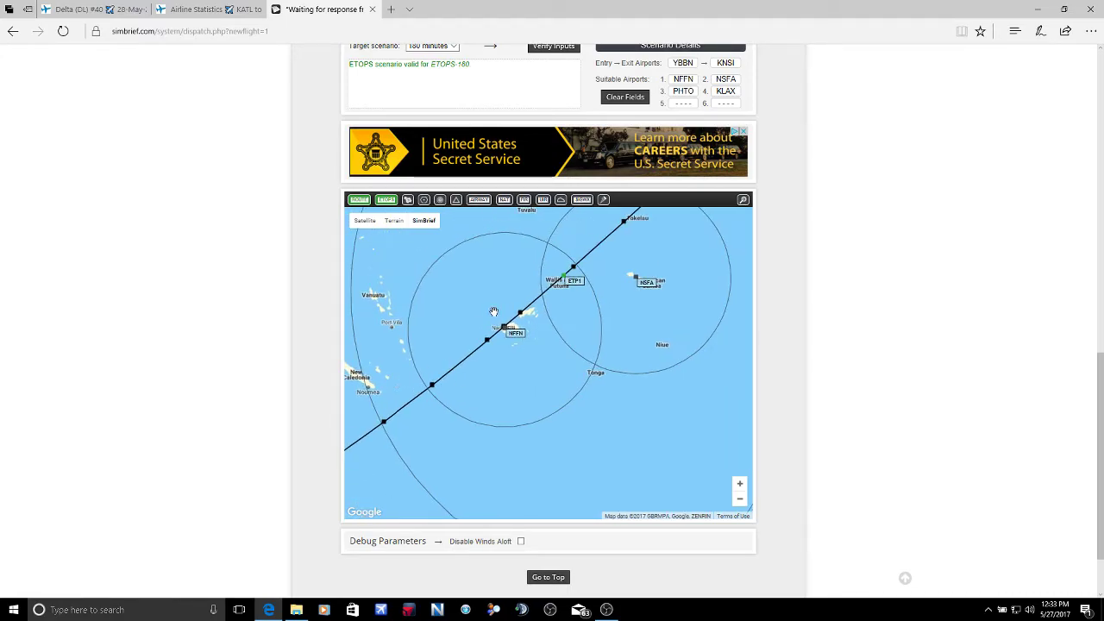
mouse_move(565, 330)
mouse_down()
mouse_move(521, 382)
mouse_move(630, 284)
mouse_up()
mouse_move(588, 322)
mouse_down()
mouse_move(678, 247)
mouse_move(633, 301)
mouse_move(495, 387)
mouse_move(564, 281)
mouse_move(540, 365)
mouse_up()
drag(638, 293, 579, 354)
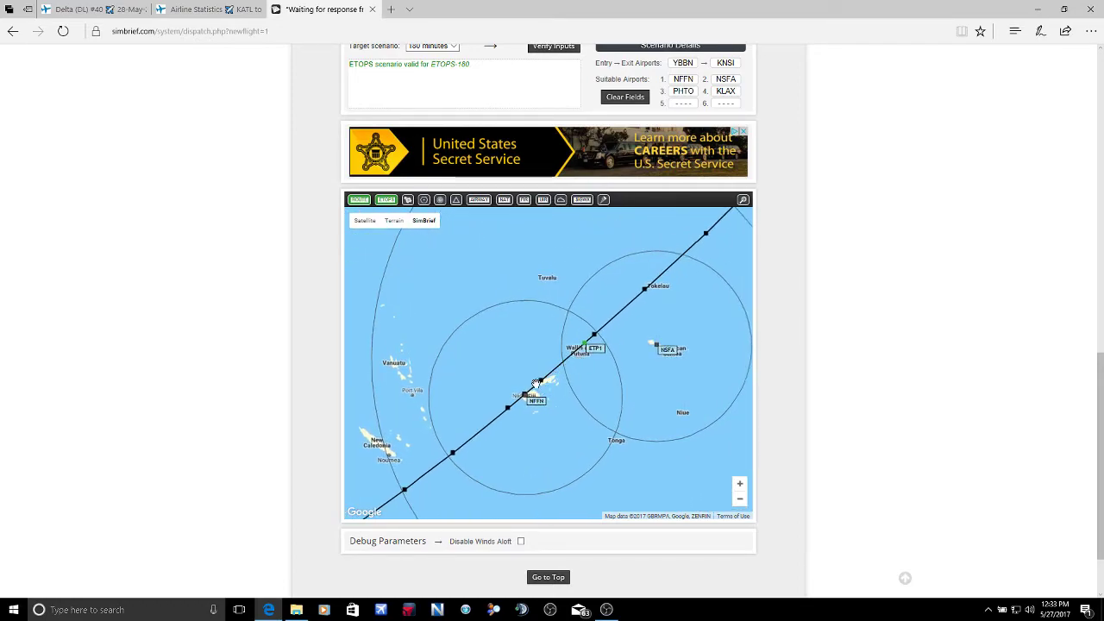
scroll(530, 396, up, 1)
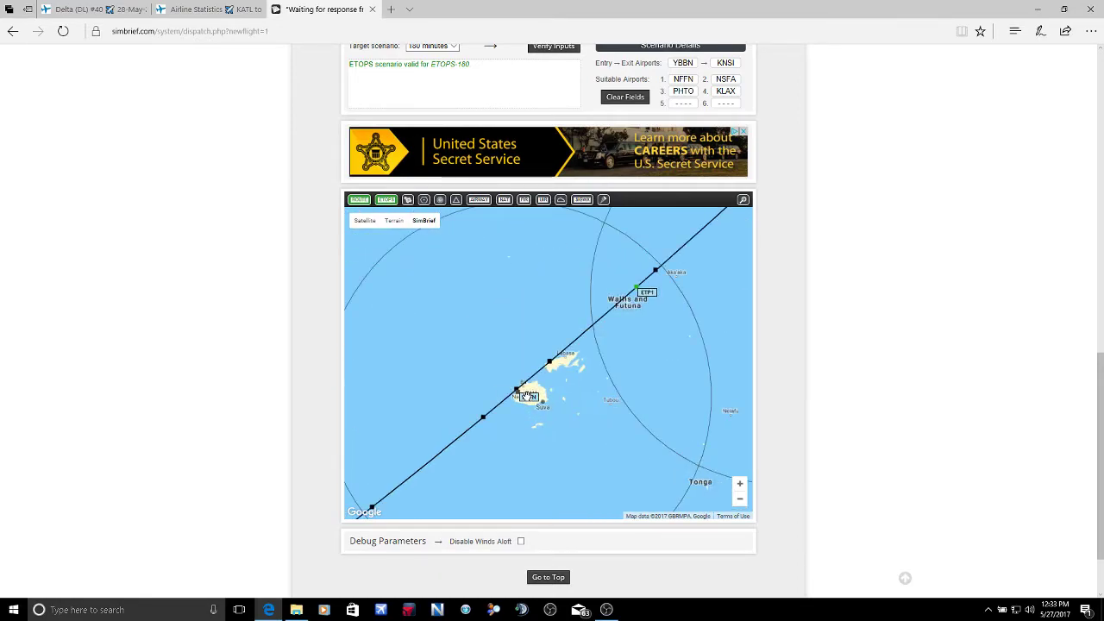
scroll(526, 404, down, 1)
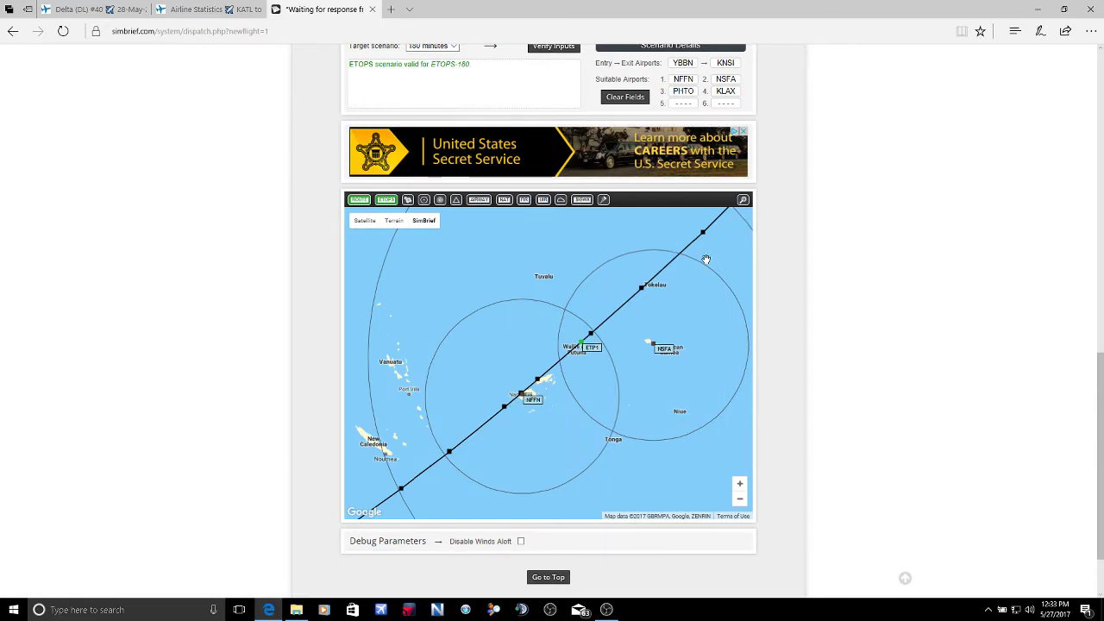
drag(705, 259, 608, 336)
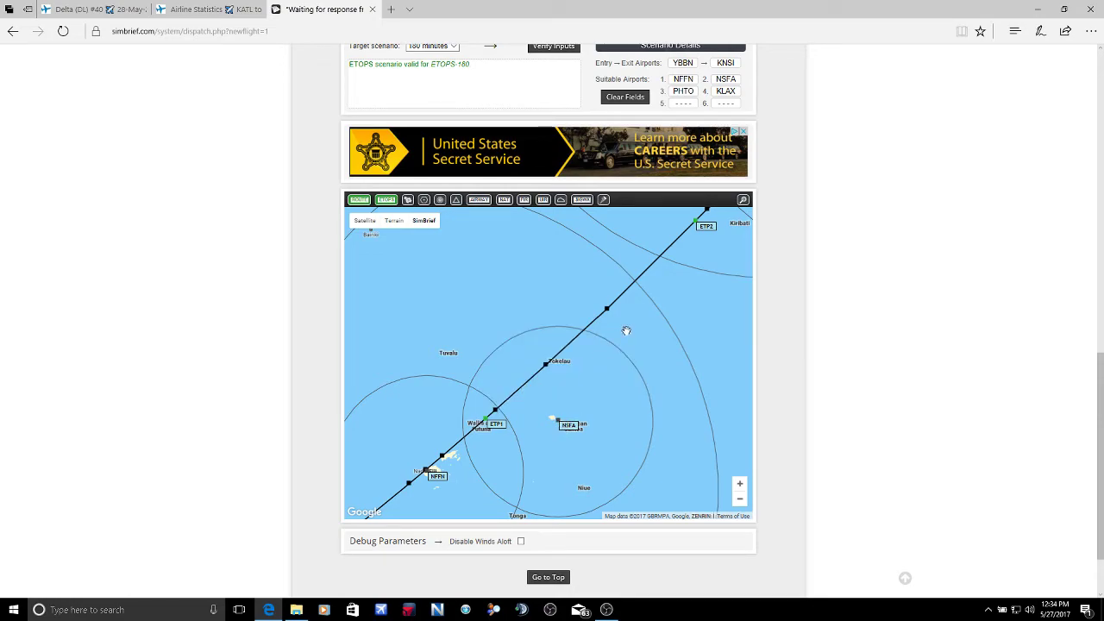
mouse_move(644, 327)
mouse_down()
mouse_move(599, 331)
mouse_move(467, 435)
mouse_move(624, 310)
mouse_move(524, 438)
mouse_up()
mouse_move(681, 225)
mouse_down()
mouse_move(576, 311)
mouse_move(544, 302)
mouse_up()
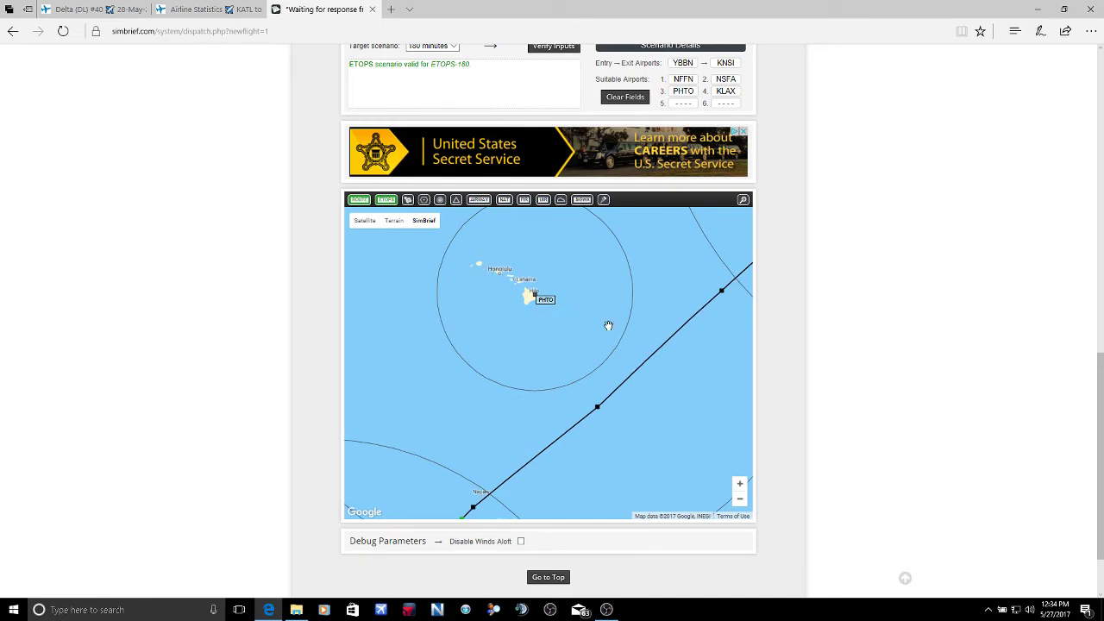
drag(628, 371, 583, 451)
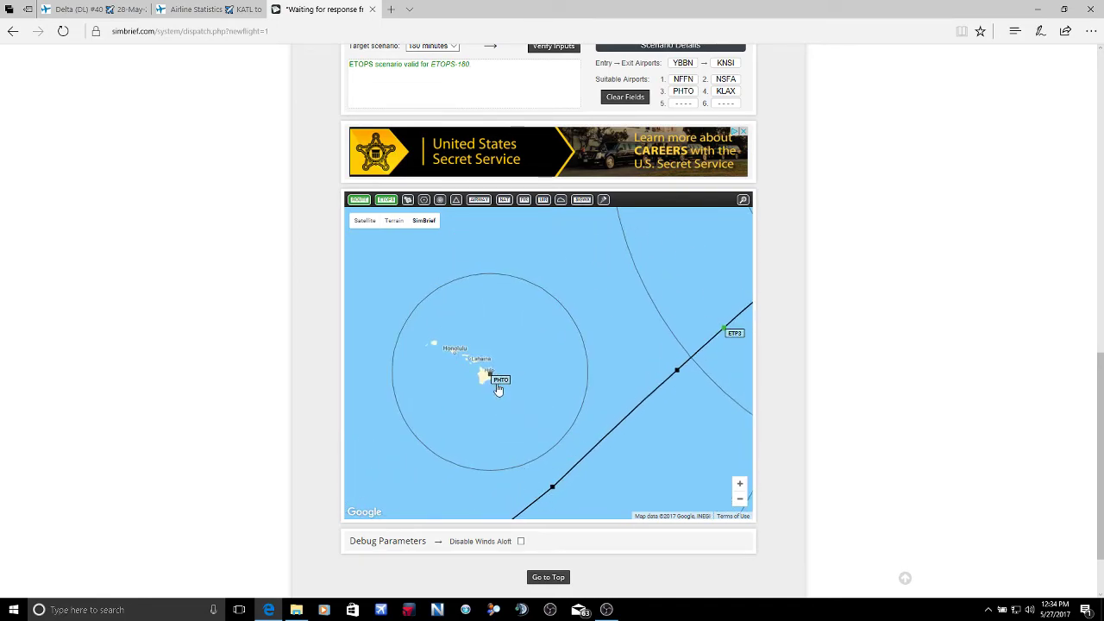
mouse_move(499, 381)
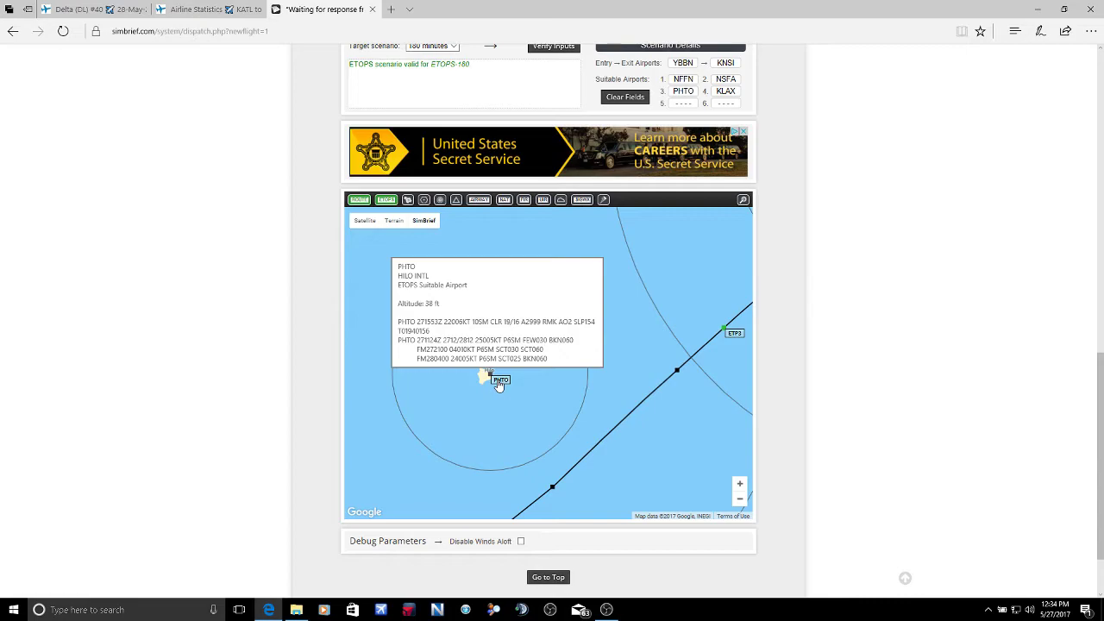
drag(586, 357, 431, 314)
drag(609, 284, 517, 423)
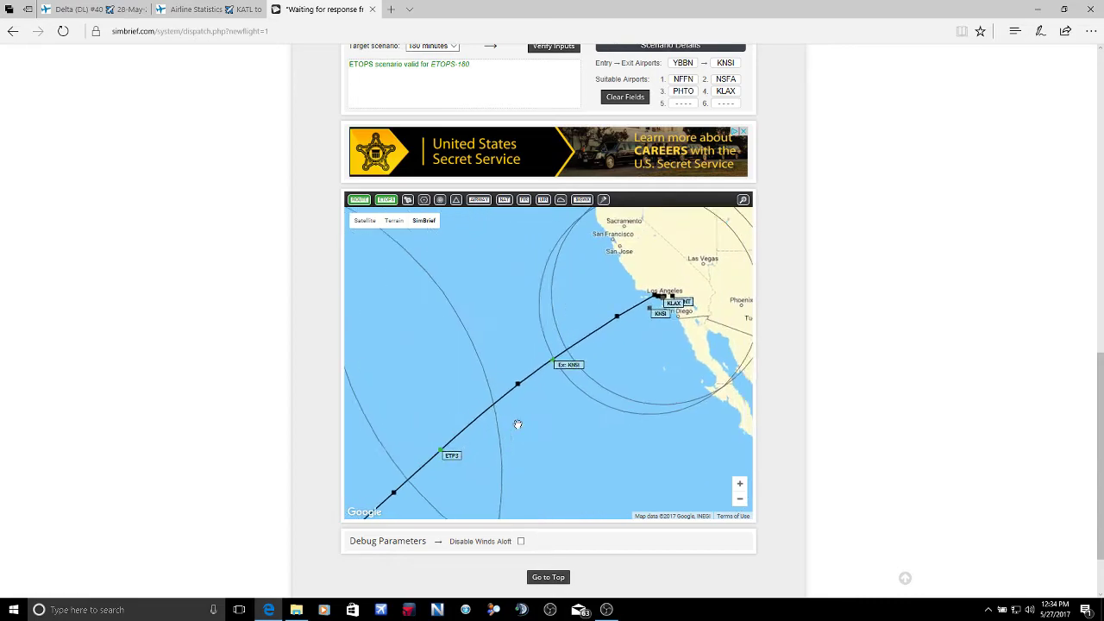
mouse_move(574, 365)
mouse_down()
mouse_move(611, 313)
mouse_move(673, 306)
mouse_up()
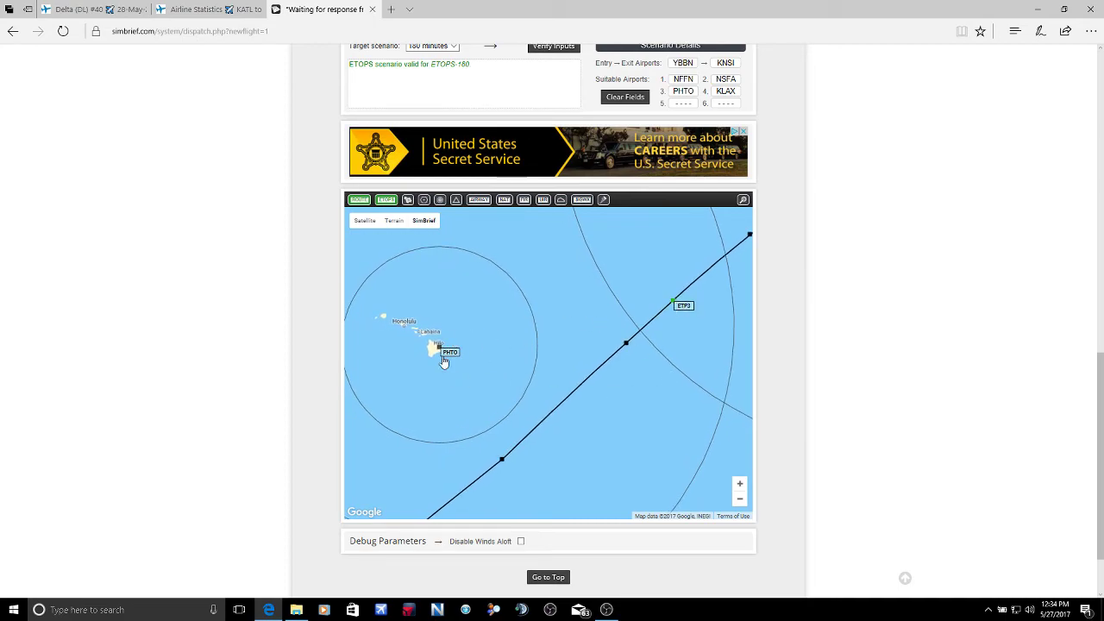
drag(551, 313, 478, 388)
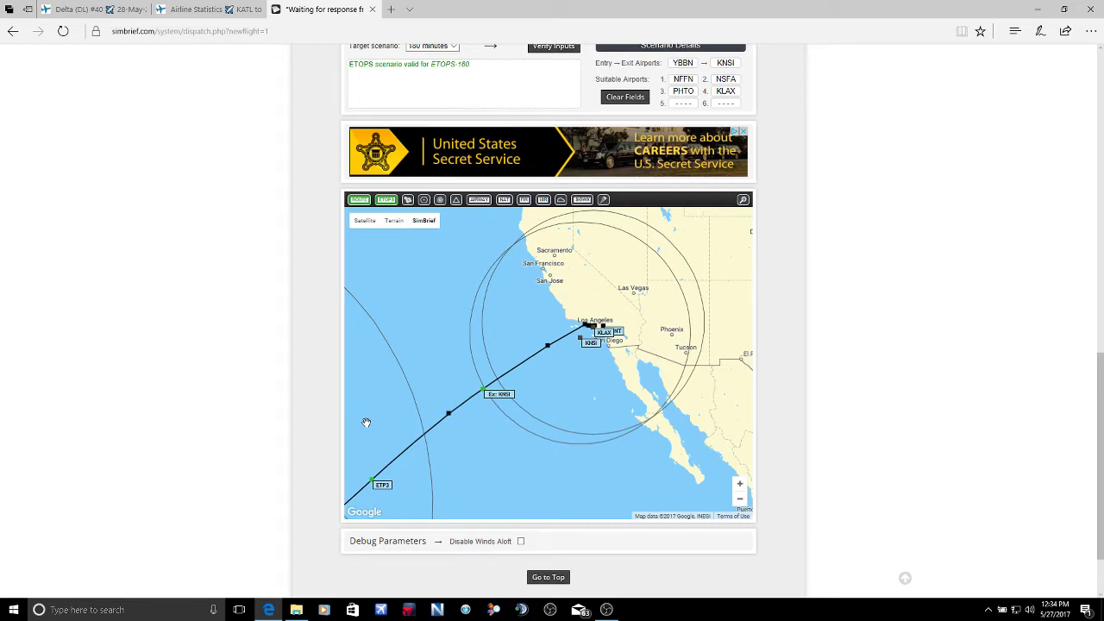
drag(365, 423, 559, 322)
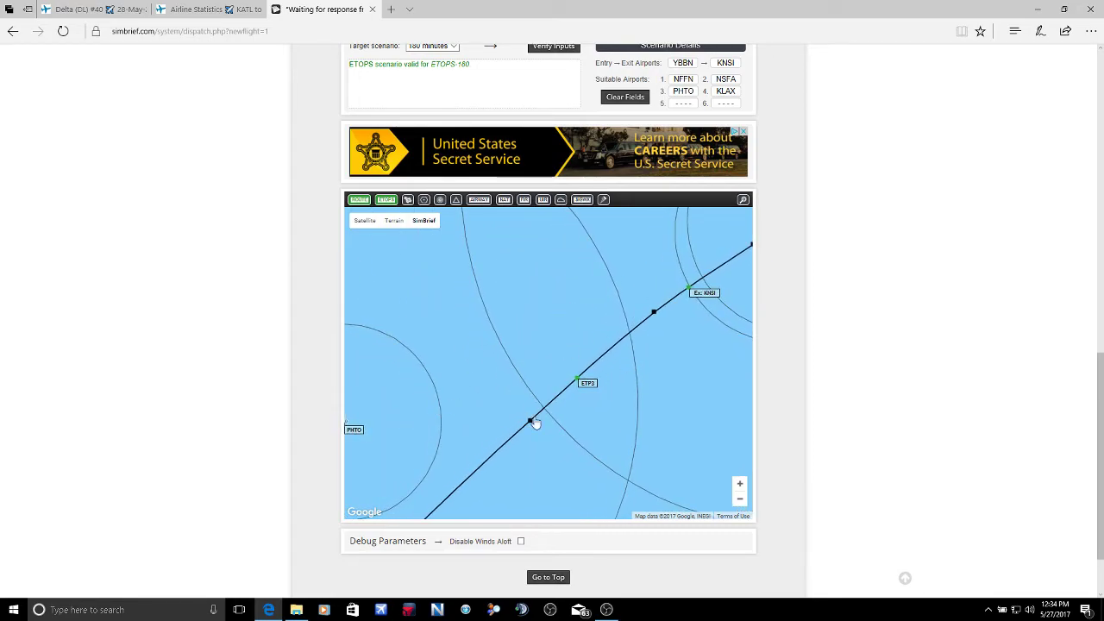
drag(719, 281, 551, 402)
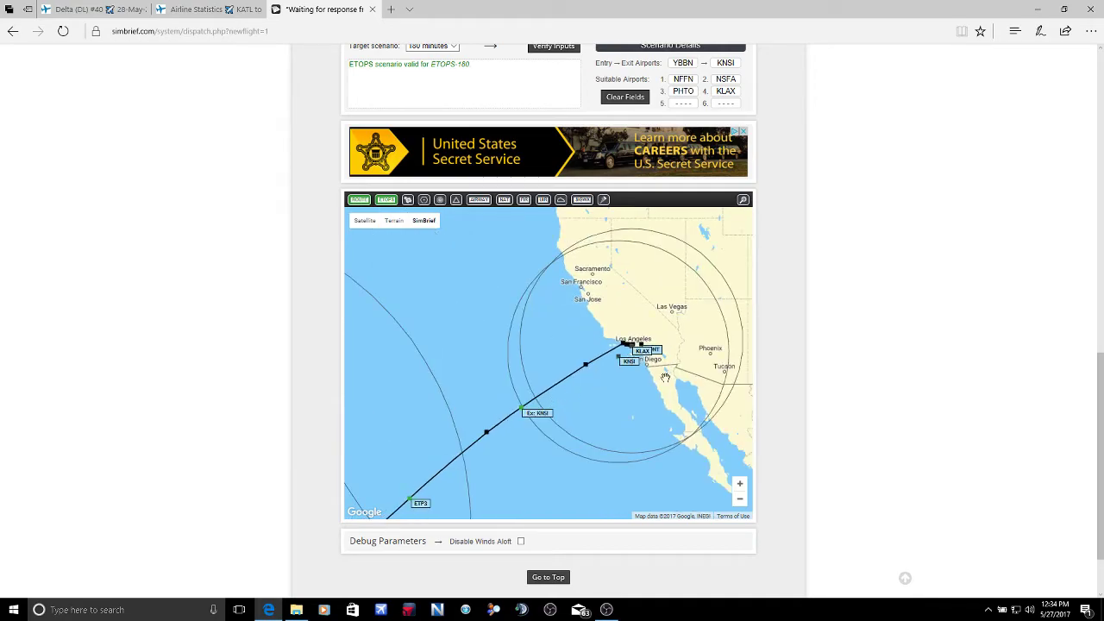
scroll(673, 380, up, 2)
scroll(748, 284, up, 3)
scroll(748, 285, down, 2)
scroll(690, 247, down, 2)
drag(517, 399, 468, 436)
scroll(517, 388, up, 3)
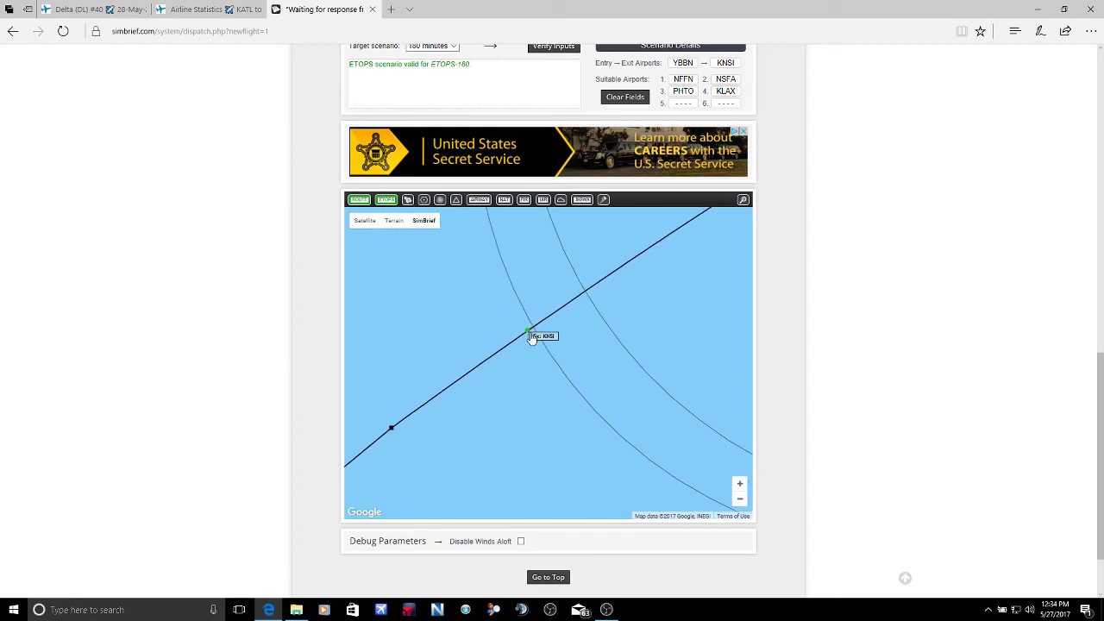
click(532, 338)
drag(589, 290, 440, 406)
scroll(414, 394, down, 1)
scroll(540, 311, up, 1)
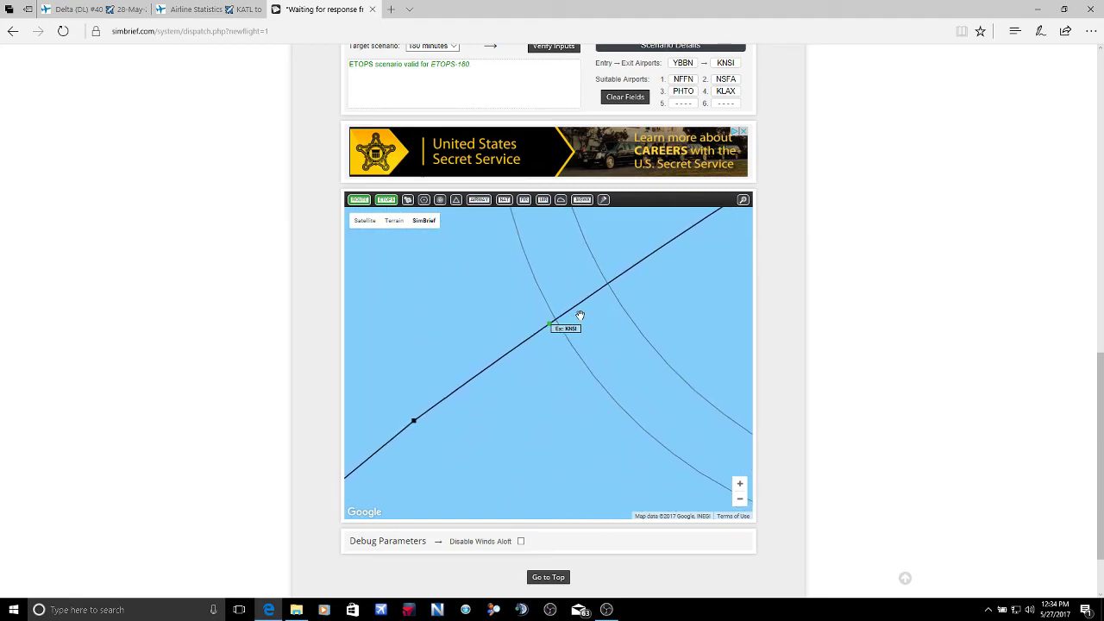
drag(578, 315, 356, 460)
scroll(446, 407, down, 1)
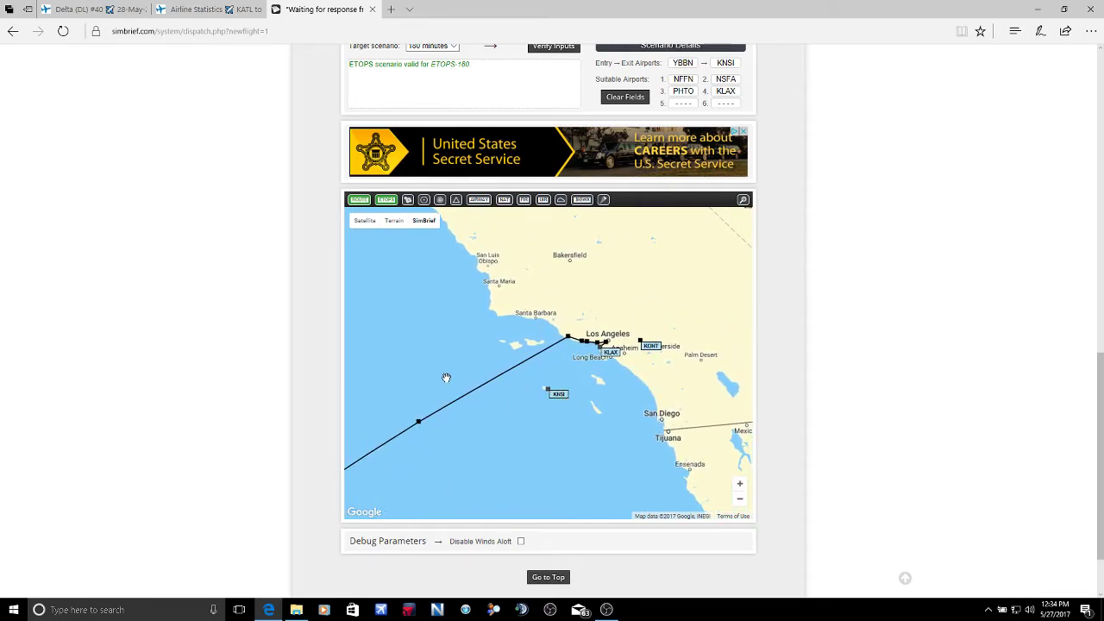
drag(644, 333, 634, 356)
scroll(633, 356, up, 1)
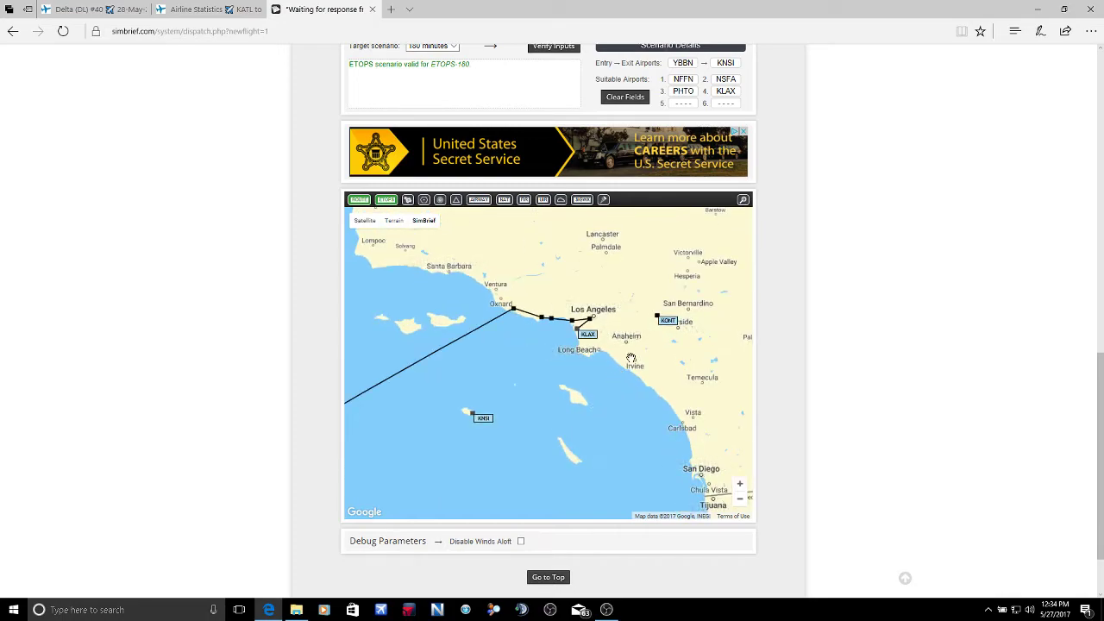
mouse_move(651, 346)
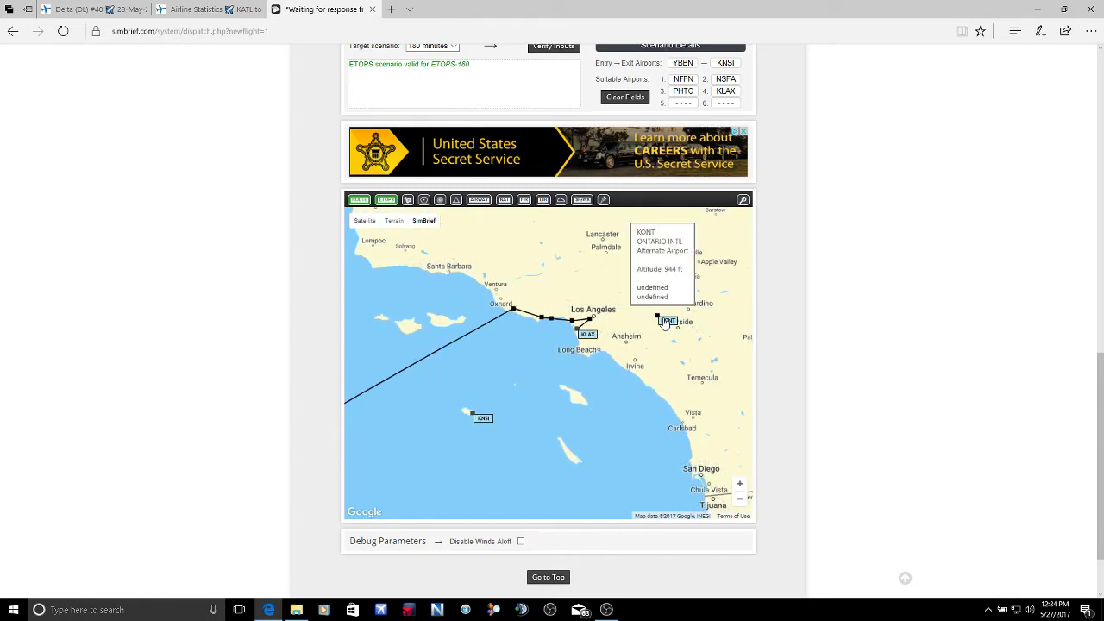
scroll(872, 279, down, 1)
scroll(872, 280, up, 3)
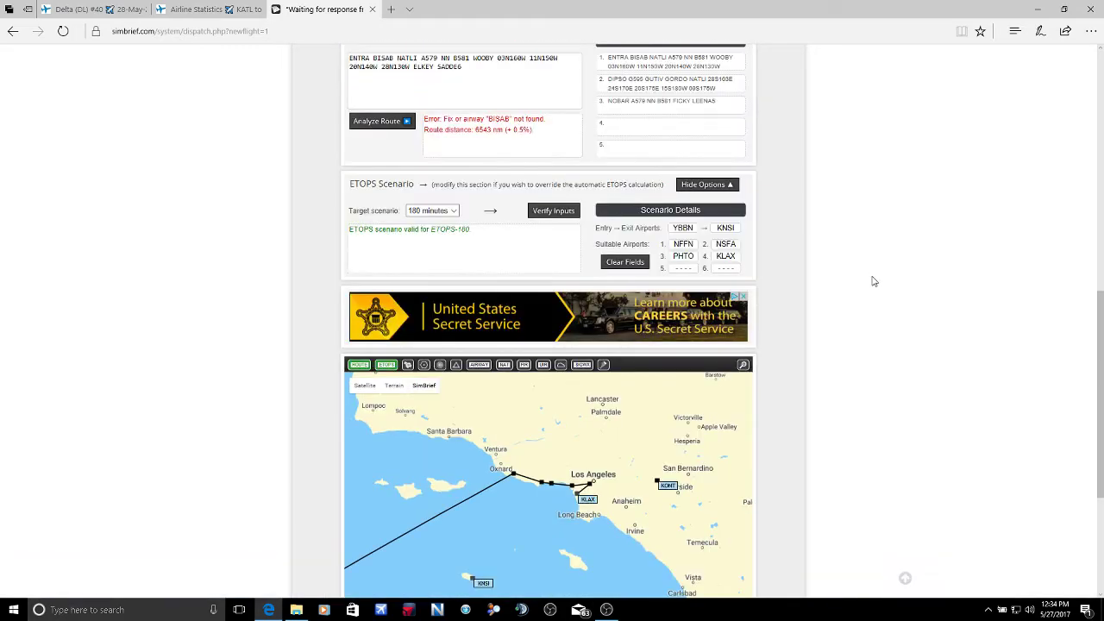
click(683, 227)
scroll(849, 274, up, 2)
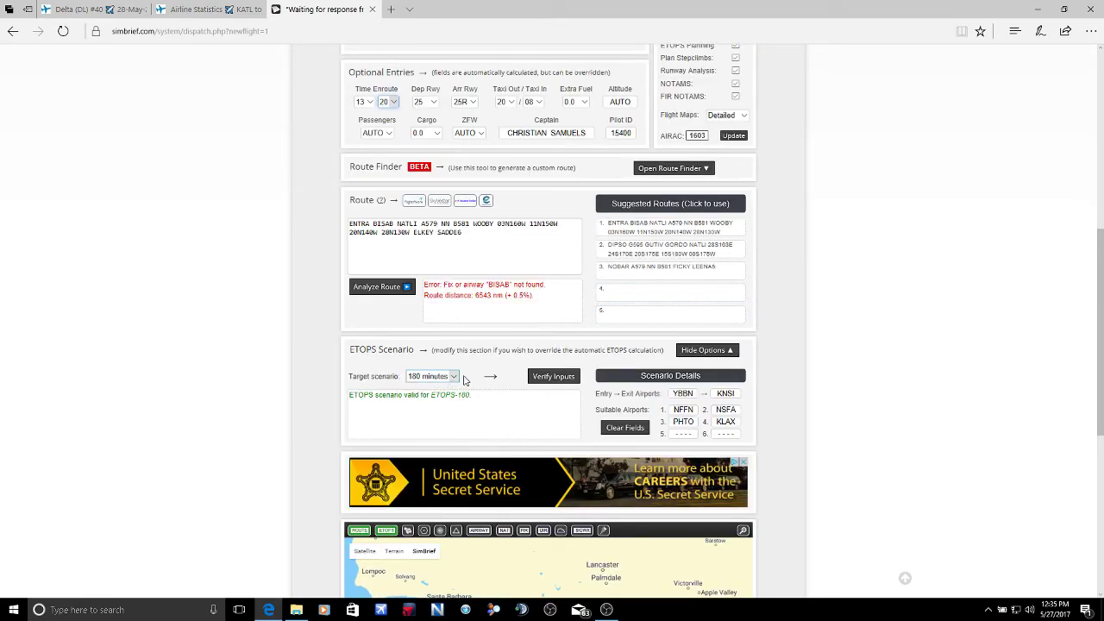
scroll(497, 377, down, 3)
scroll(698, 408, down, 2)
scroll(698, 407, down, 1)
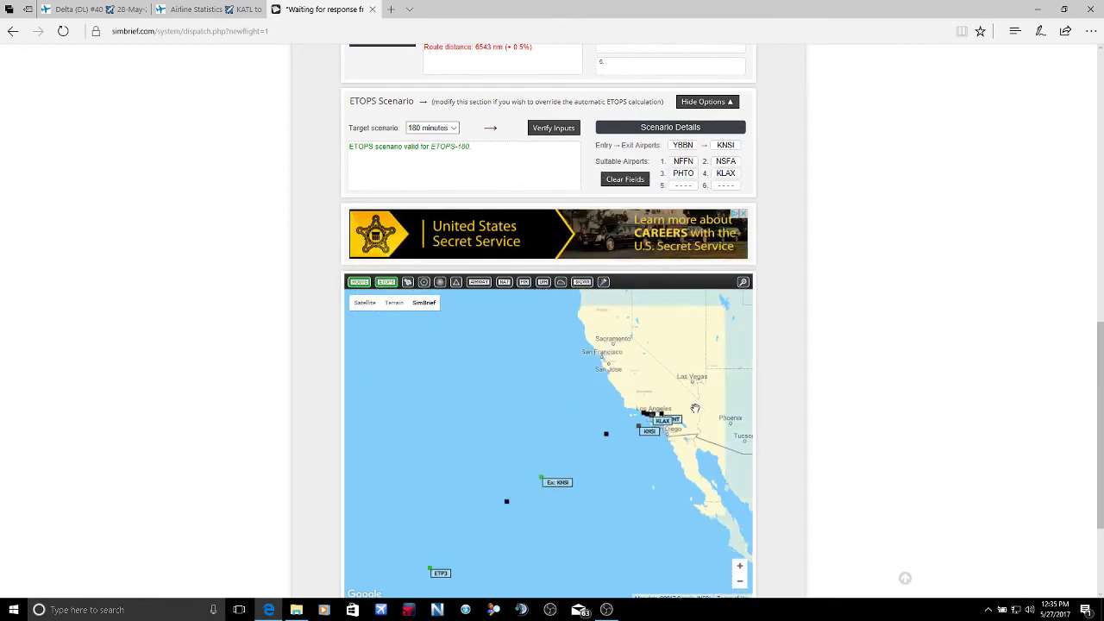
scroll(598, 417, down, 2)
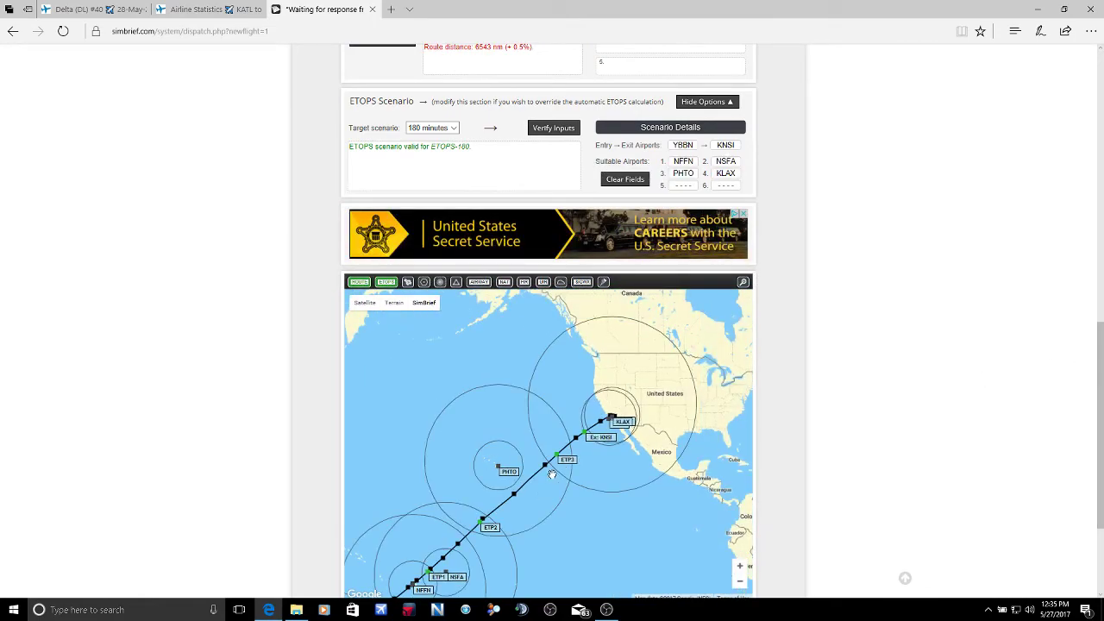
scroll(561, 444, down, 1)
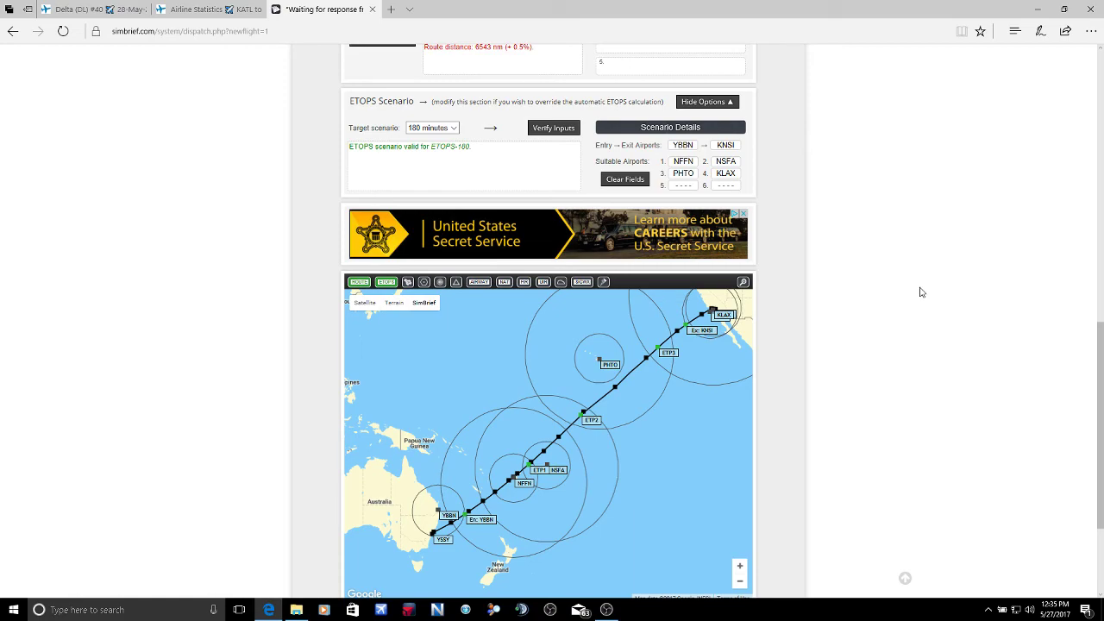
scroll(920, 292, up, 1)
scroll(916, 298, up, 2)
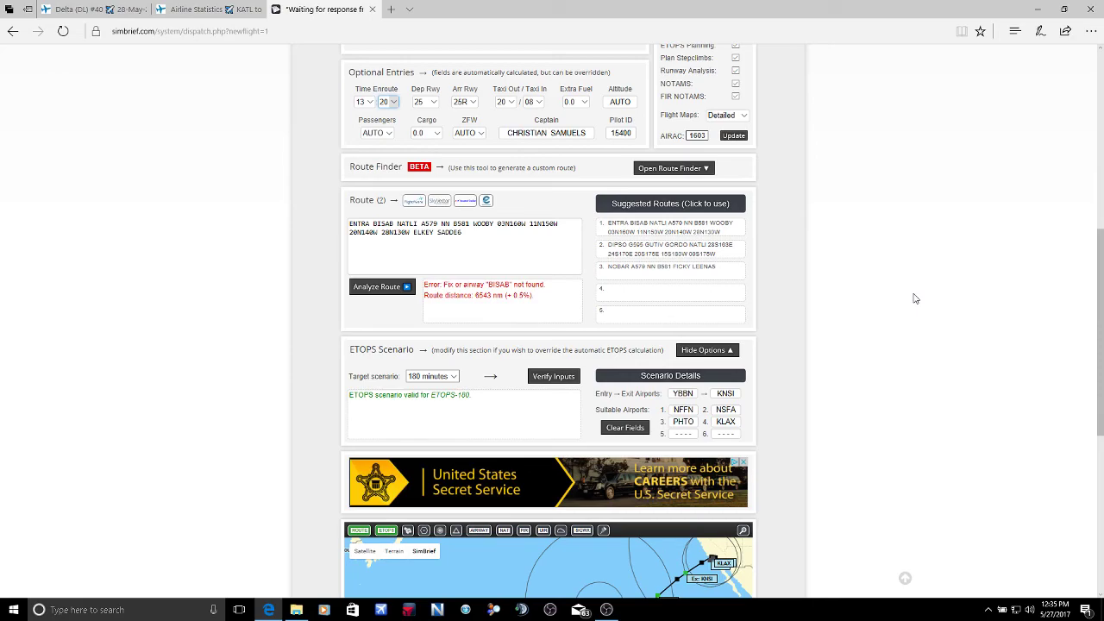
scroll(834, 248, up, 4)
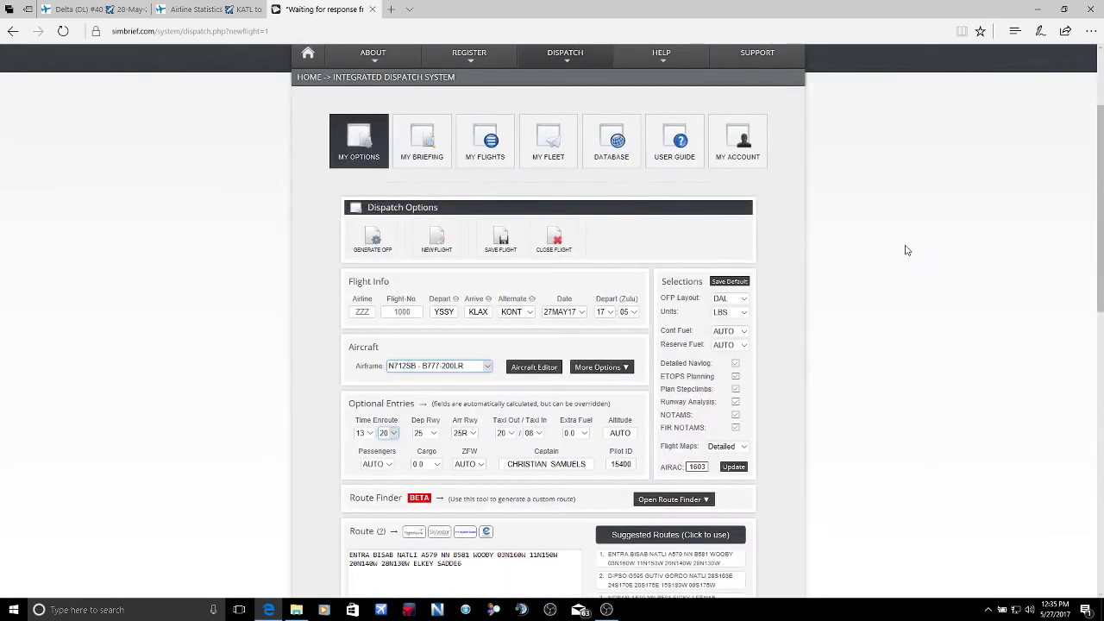